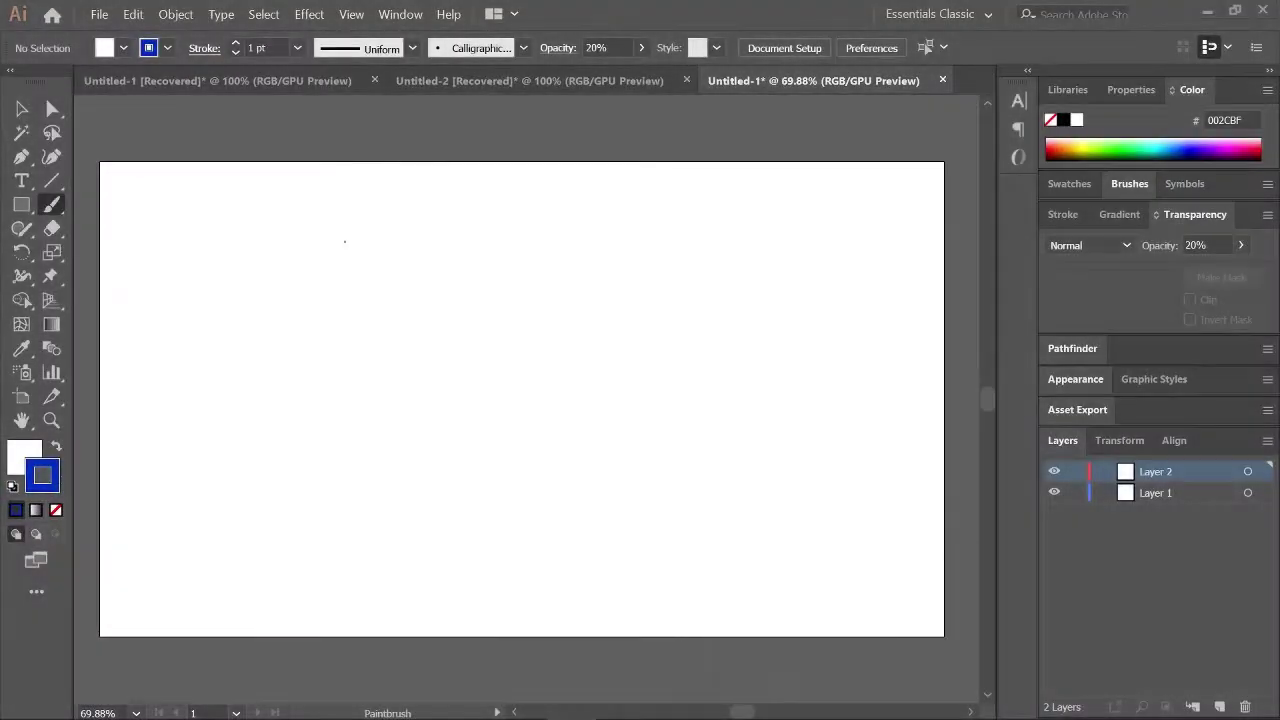
With fill set to None, sketch the round head, tapering body, top swirl, angry brow and two drips.
{"action": "key", "text": "slash"}
{"action": "mouse_move", "coordinate": [566, 277]}
{"action": "left_mouse_down"}
{"action": "mouse_move", "coordinate": [511, 371]}
{"action": "mouse_move", "coordinate": [608, 286]}
{"action": "left_mouse_up"}
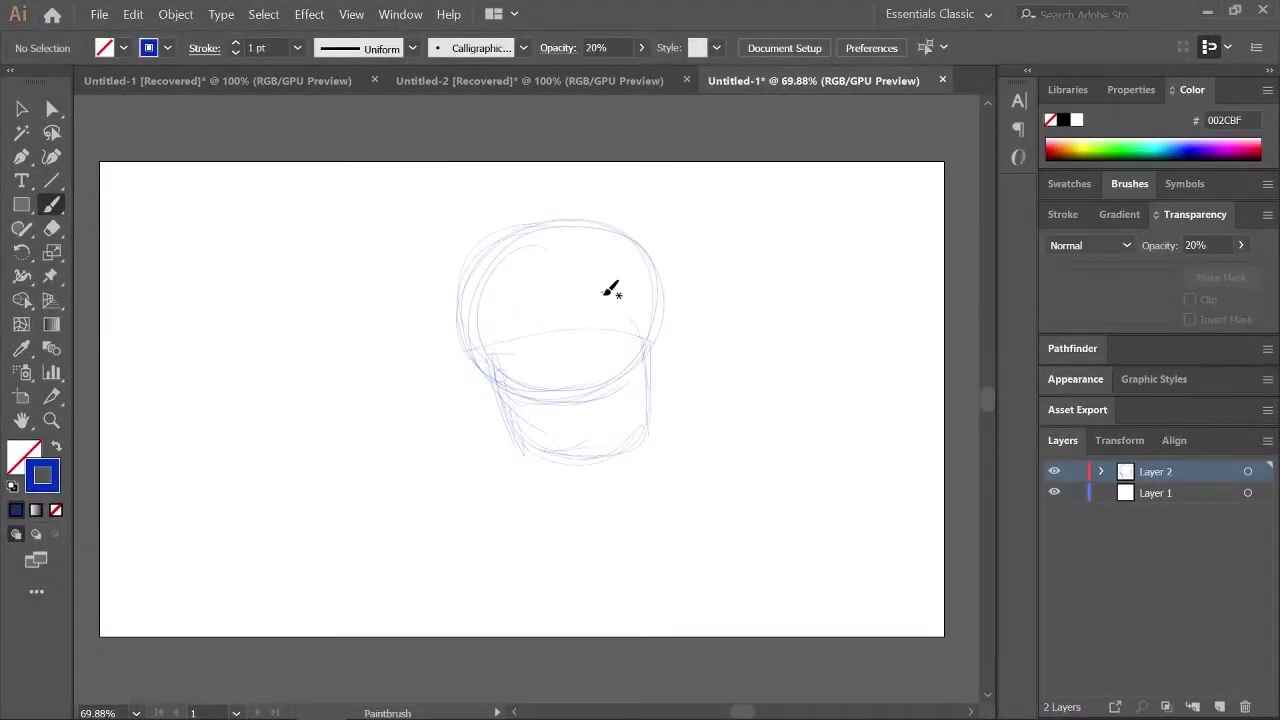
{"action": "left_click_drag", "start_coordinate": [540, 450], "coordinate": [555, 610]}
{"action": "mouse_move", "coordinate": [485, 245]}
{"action": "left_mouse_down"}
{"action": "mouse_move", "coordinate": [631, 183]}
{"action": "mouse_move", "coordinate": [655, 300]}
{"action": "mouse_move", "coordinate": [622, 282]}
{"action": "left_mouse_up"}
{"action": "left_click_drag", "start_coordinate": [540, 235], "coordinate": [636, 312]}
{"action": "left_click_drag", "start_coordinate": [522, 378], "coordinate": [540, 425]}
{"action": "left_click_drag", "start_coordinate": [648, 332], "coordinate": [655, 370]}
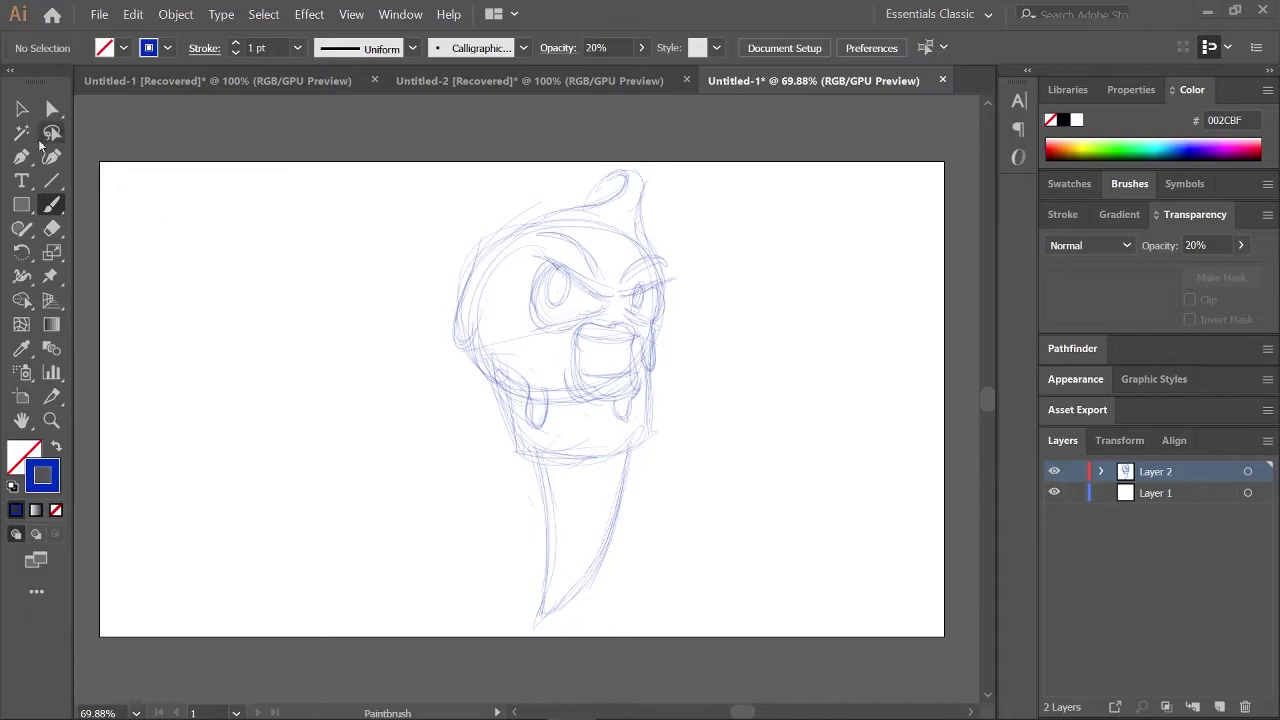
Shrink the whole sketch slightly and zoom the view to 100%.
{"action": "key", "text": "ctrl+a"}
{"action": "left_click_drag", "start_coordinate": [676, 400], "coordinate": [592, 409]}
{"action": "key", "text": "ctrl+shift+a"}
{"action": "key", "text": "ctrl+1"}
{"action": "right_click", "coordinate": [677, 551]}
{"action": "key", "text": "Escape"}
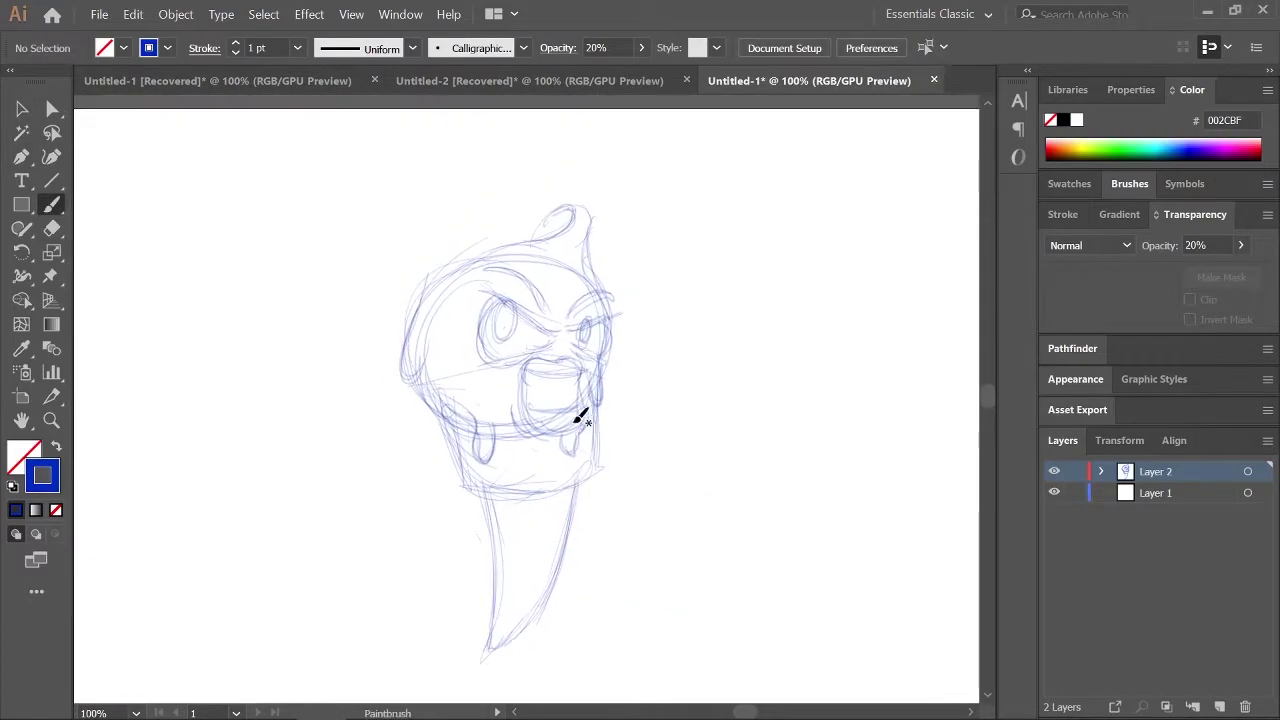
Sketch the fist, both arms and the barrel, plus curved strokes under the face and torso.
{"action": "left_click_drag", "start_coordinate": [680, 570], "coordinate": [600, 523]}
{"action": "left_click_drag", "start_coordinate": [575, 470], "coordinate": [637, 451]}
{"action": "mouse_move", "coordinate": [565, 505]}
{"action": "left_mouse_down"}
{"action": "mouse_move", "coordinate": [609, 437]}
{"action": "mouse_move", "coordinate": [660, 545]}
{"action": "left_mouse_up"}
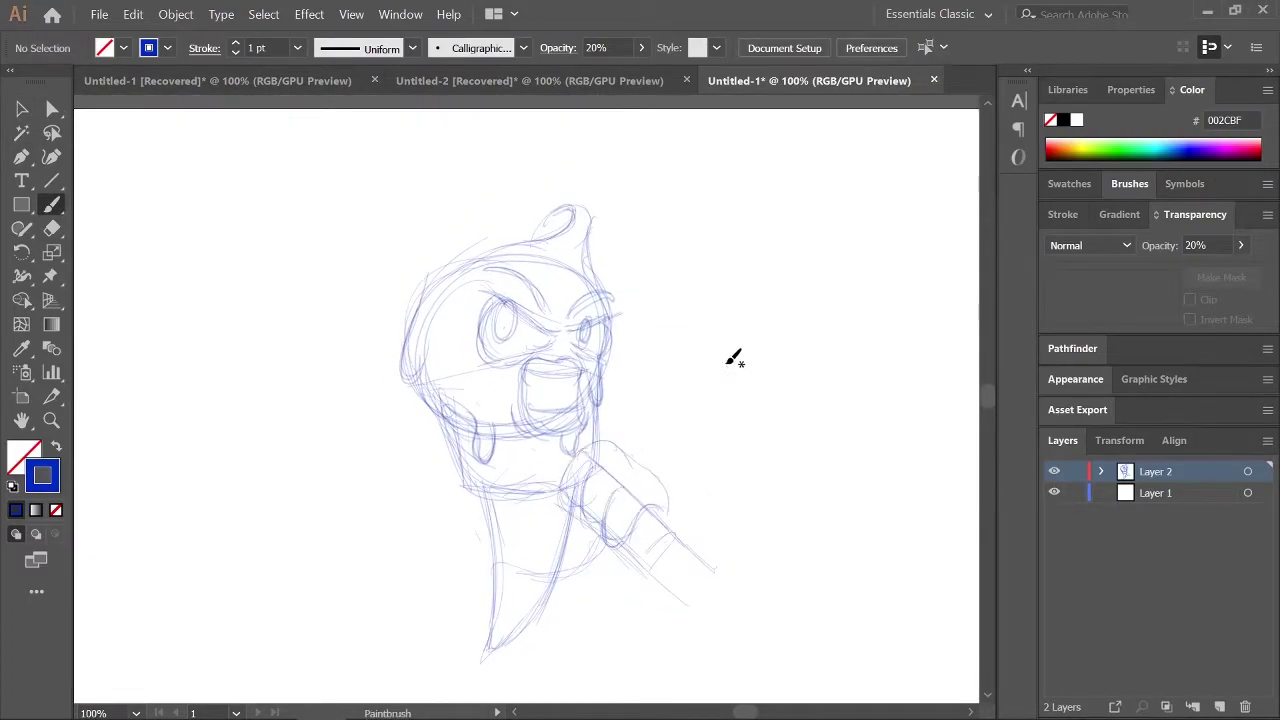
{"action": "left_click_drag", "start_coordinate": [606, 440], "coordinate": [706, 542]}
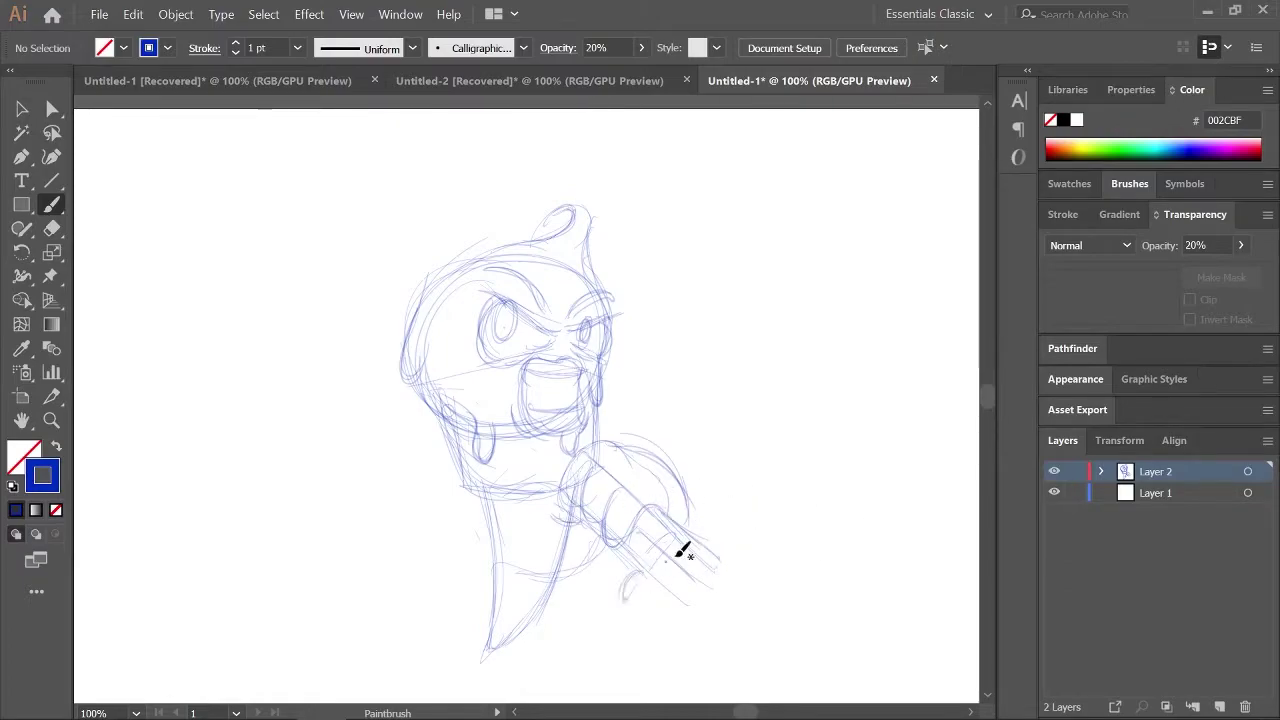
{"action": "left_click_drag", "start_coordinate": [601, 566], "coordinate": [612, 558]}
{"action": "mouse_move", "coordinate": [500, 512]}
{"action": "left_mouse_down"}
{"action": "mouse_move", "coordinate": [548, 580]}
{"action": "mouse_move", "coordinate": [563, 577]}
{"action": "left_mouse_up"}
{"action": "left_click_drag", "start_coordinate": [510, 484], "coordinate": [565, 478]}
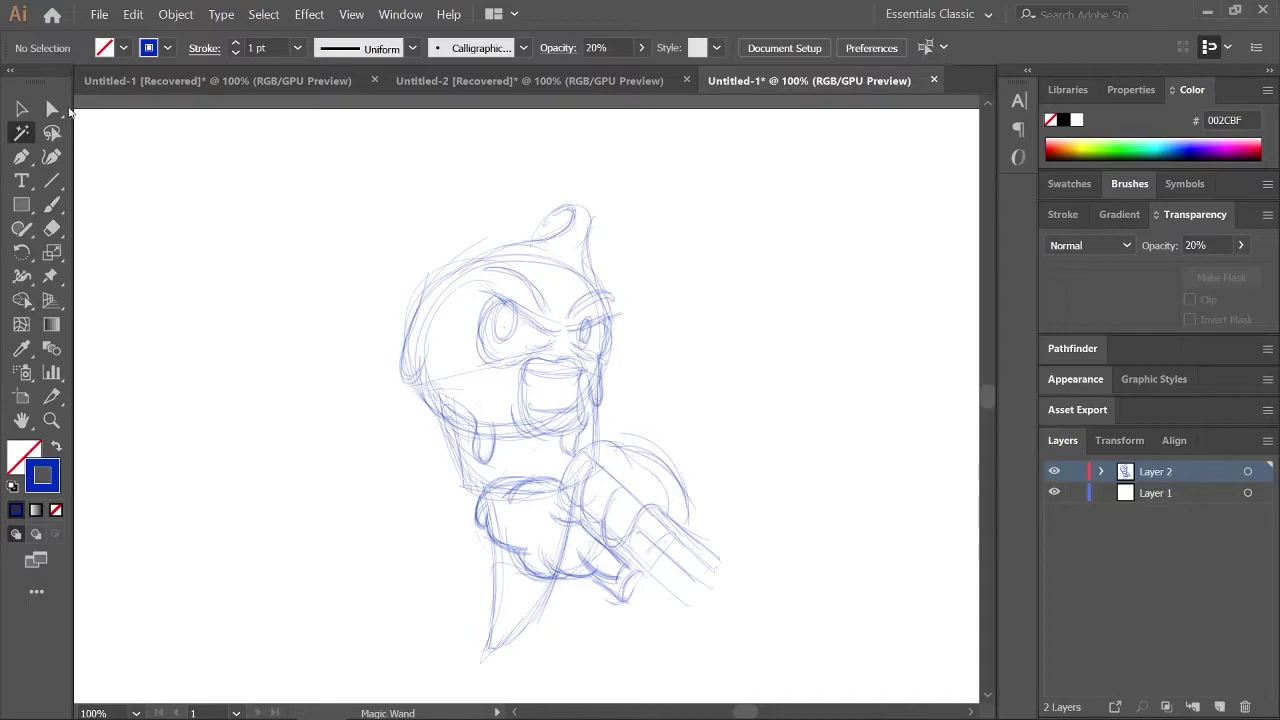
{"action": "left_click", "coordinate": [52, 108]}
{"action": "left_click", "coordinate": [22, 108]}
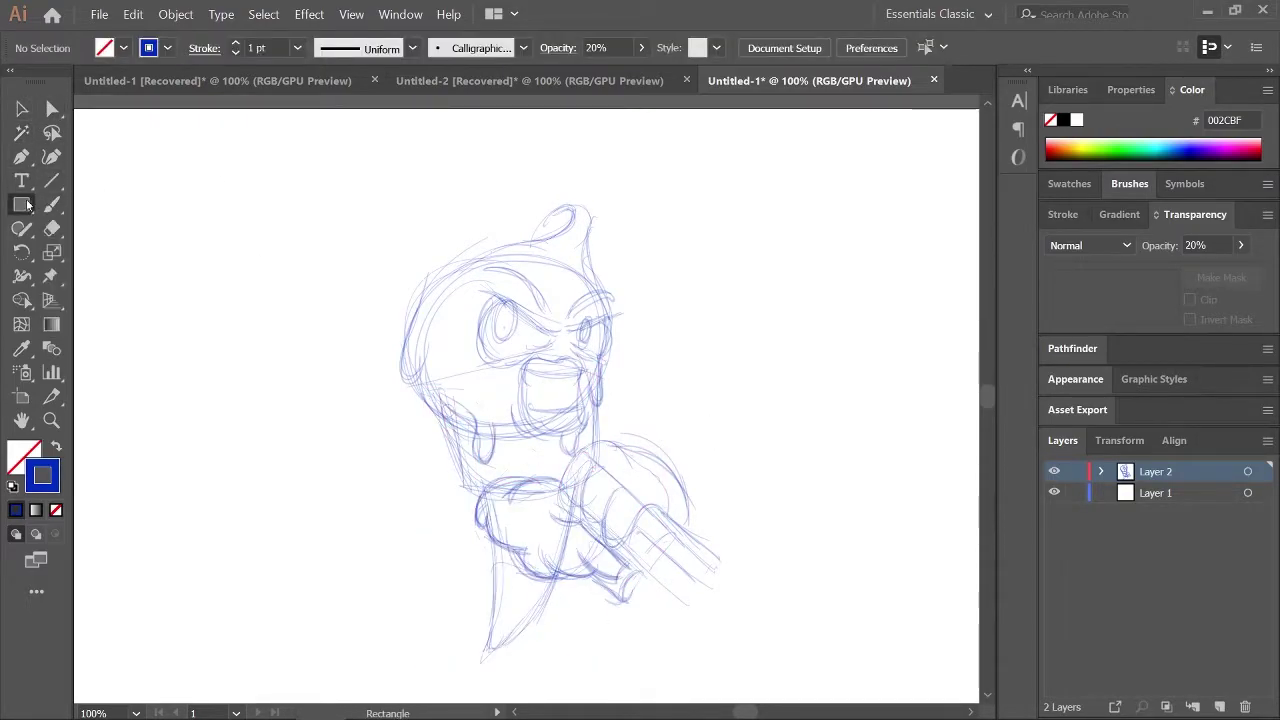
Lasso the rough lower-body strokes and delete them.
{"action": "left_click", "coordinate": [22, 300]}
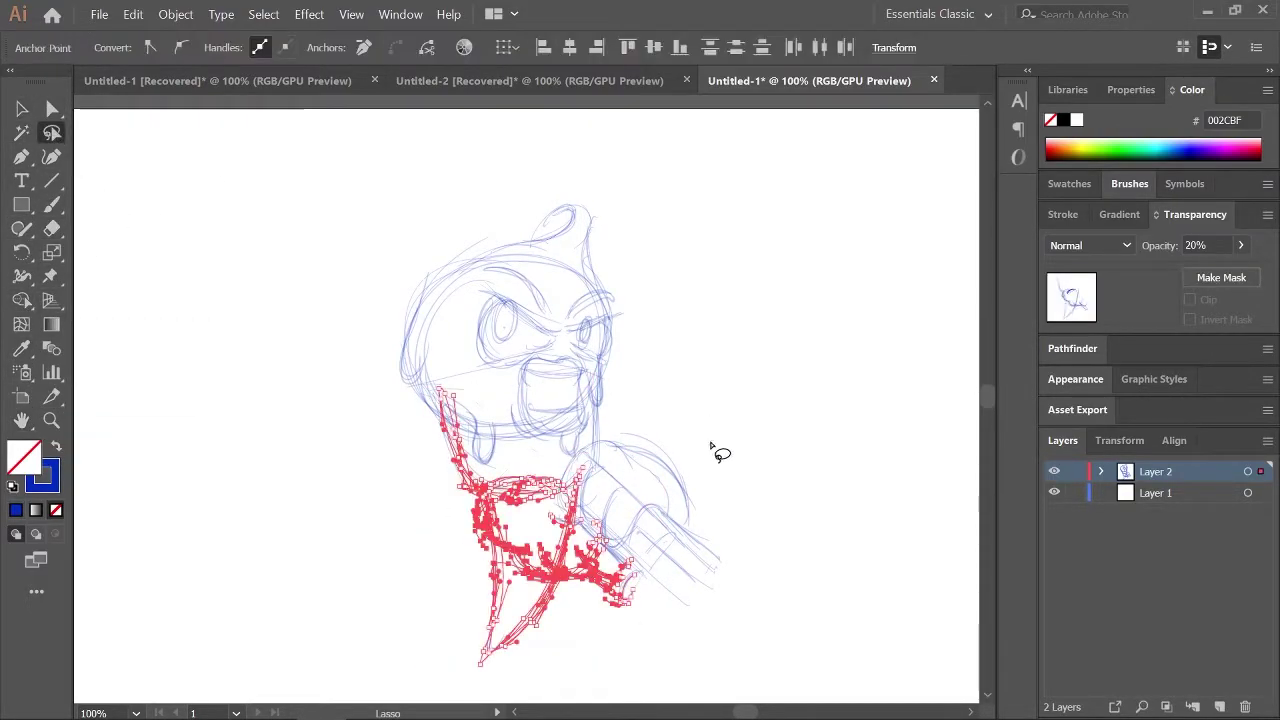
{"action": "key", "text": "b"}
{"action": "mouse_move", "coordinate": [580, 445]}
{"action": "left_mouse_down"}
{"action": "mouse_move", "coordinate": [608, 529]}
{"action": "mouse_move", "coordinate": [694, 486]}
{"action": "left_mouse_up"}
{"action": "key", "text": "a"}
{"action": "key", "text": "Delete"}
{"action": "key", "text": "b"}
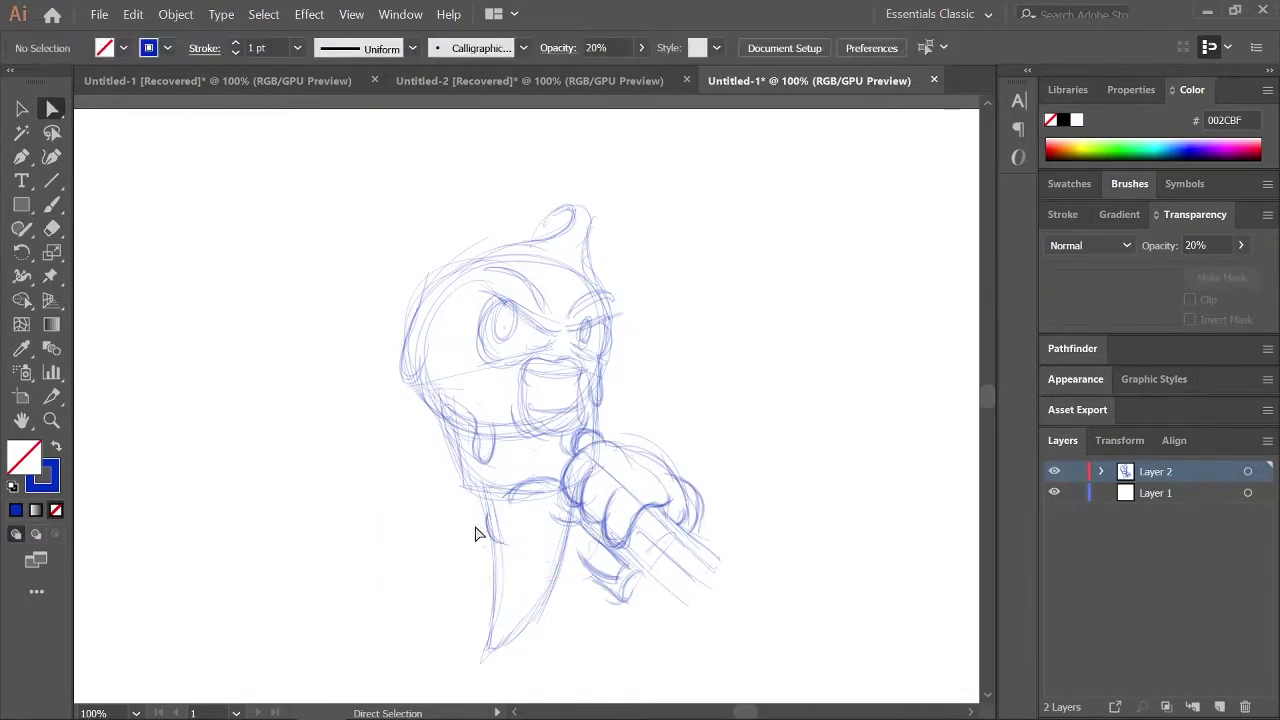
Redraw the fist cleanly, trace the lower-left body edge and firm up the head top.
{"action": "left_click_drag", "start_coordinate": [618, 582], "coordinate": [560, 574]}
{"action": "left_click_drag", "start_coordinate": [612, 445], "coordinate": [678, 458]}
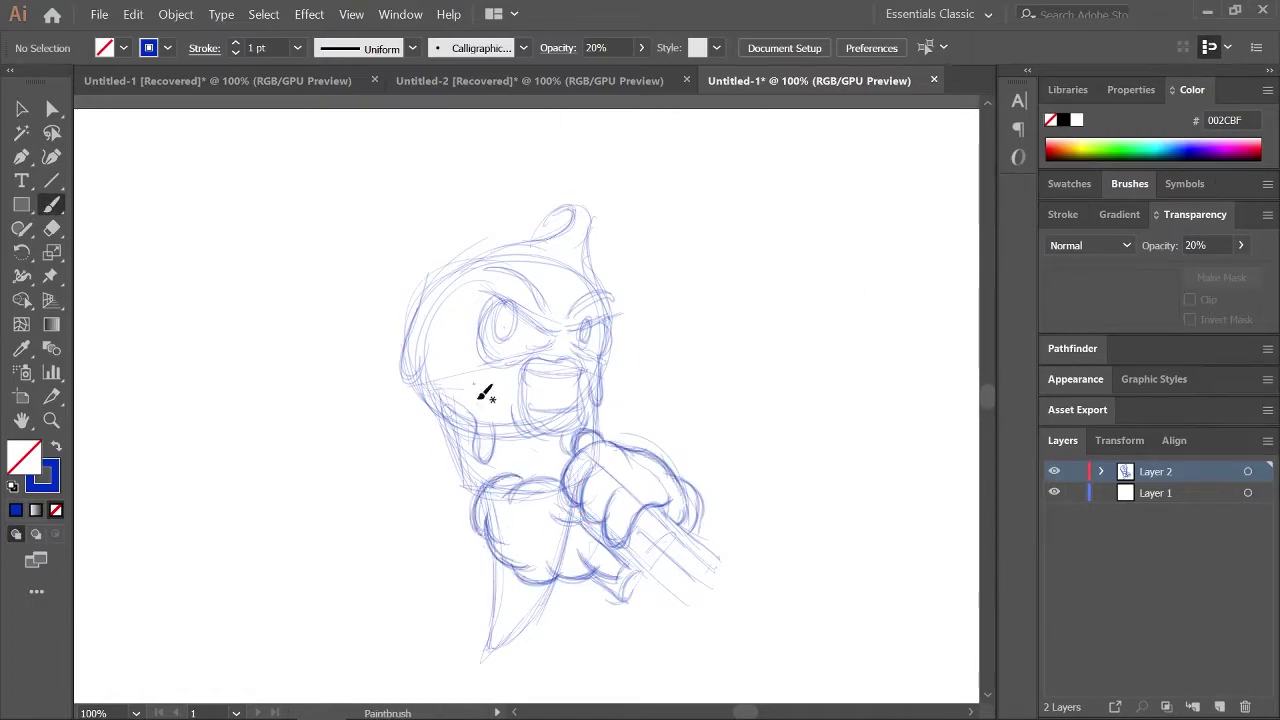
{"action": "left_click_drag", "start_coordinate": [490, 562], "coordinate": [480, 664]}
{"action": "left_click_drag", "start_coordinate": [474, 250], "coordinate": [592, 267]}
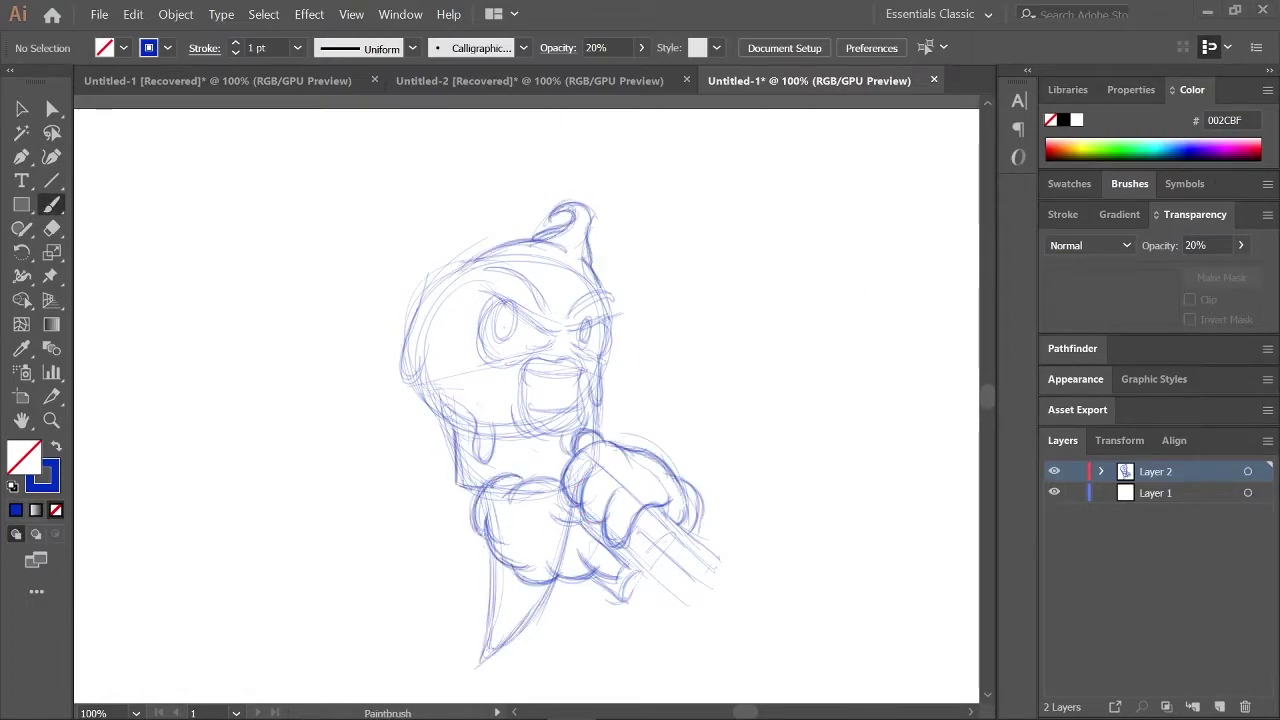
Delete the old face details and redraw the tip of the barrel.
{"action": "mouse_move", "coordinate": [586, 343]}
{"action": "left_mouse_down"}
{"action": "mouse_move", "coordinate": [643, 320]}
{"action": "mouse_move", "coordinate": [586, 320]}
{"action": "left_mouse_up"}
{"action": "key", "text": "Delete"}
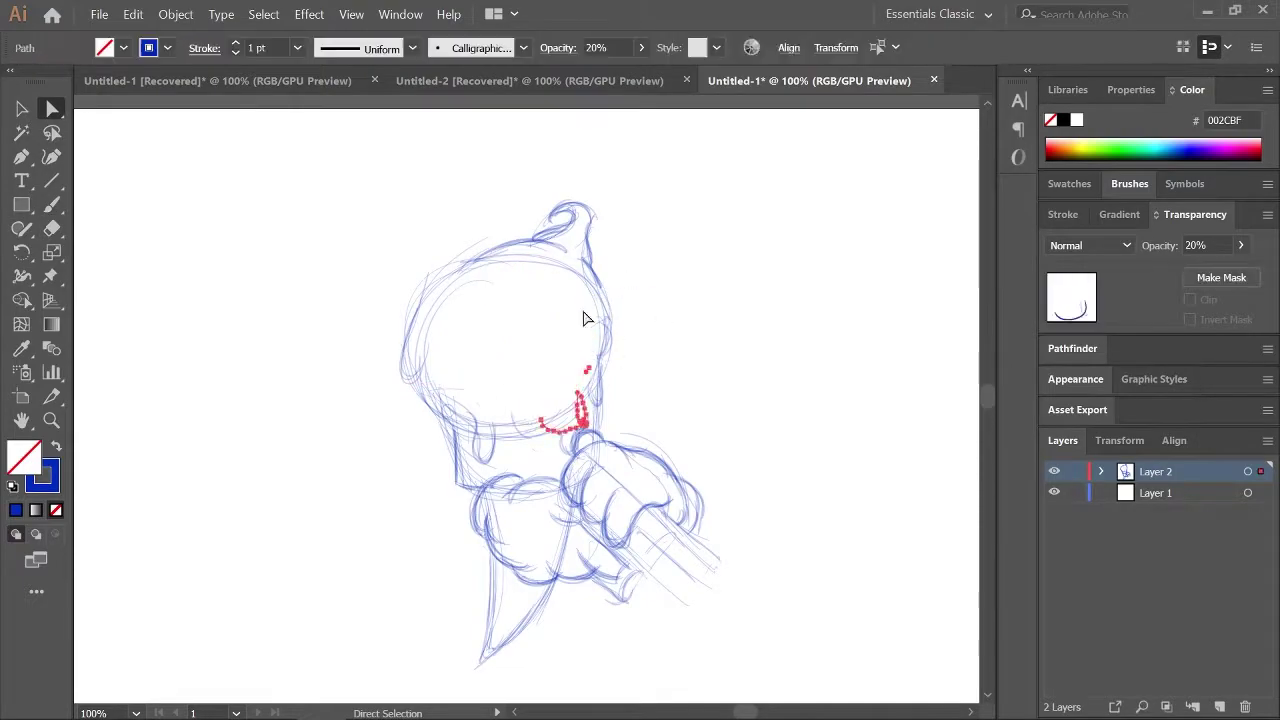
{"action": "key", "text": "Delete"}
{"action": "left_click_drag", "start_coordinate": [727, 588], "coordinate": [651, 563]}
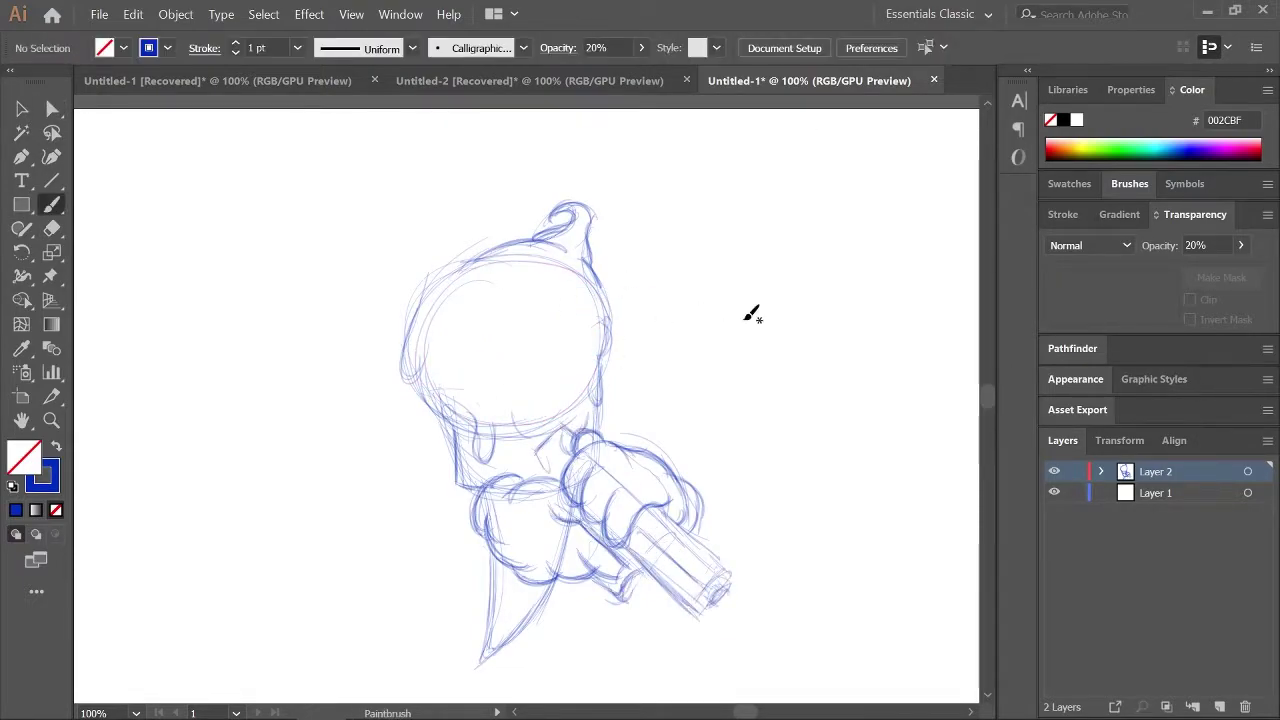
Select the head strokes and scale them upward to enlarge the head.
{"action": "key", "text": "a"}
{"action": "left_click_drag", "start_coordinate": [390, 190], "coordinate": [694, 280]}
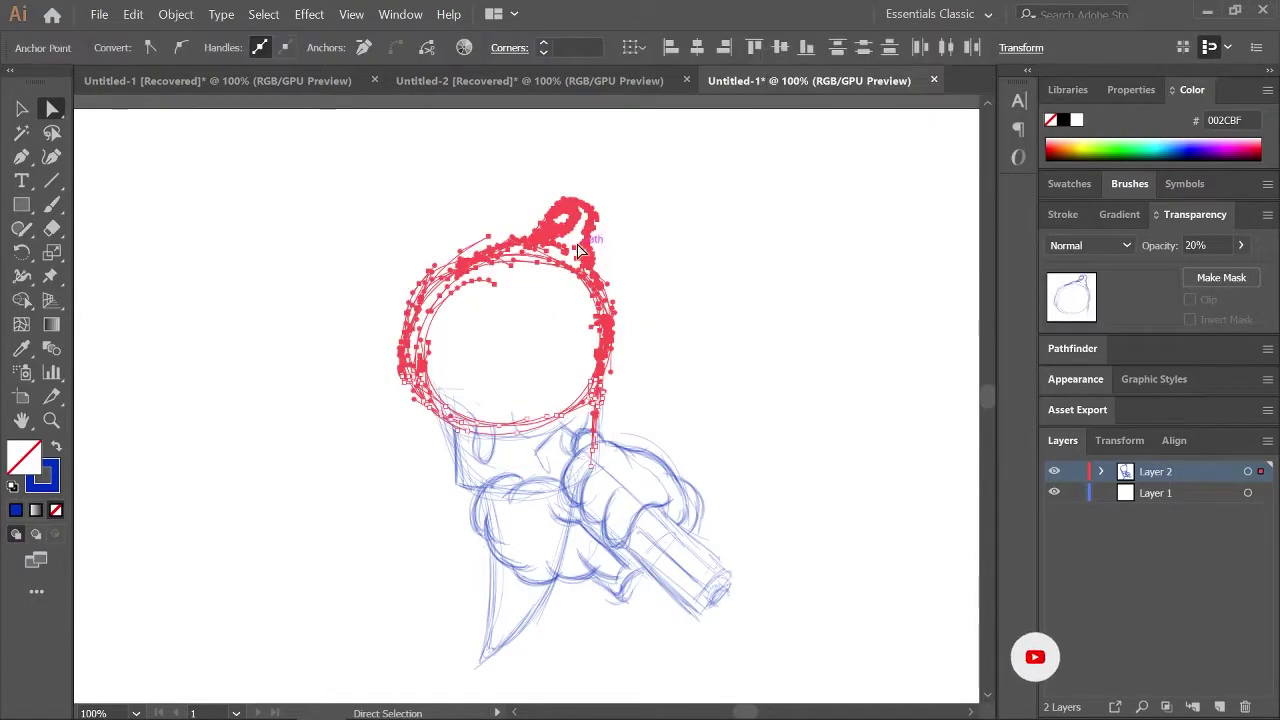
{"action": "key", "text": "v"}
{"action": "left_click_drag", "start_coordinate": [610, 200], "coordinate": [671, 134]}
{"action": "key", "text": "a"}
{"action": "key", "text": "v"}
{"action": "left_click_drag", "start_coordinate": [706, 246], "coordinate": [680, 441]}
{"action": "left_click", "coordinate": [717, 332]}
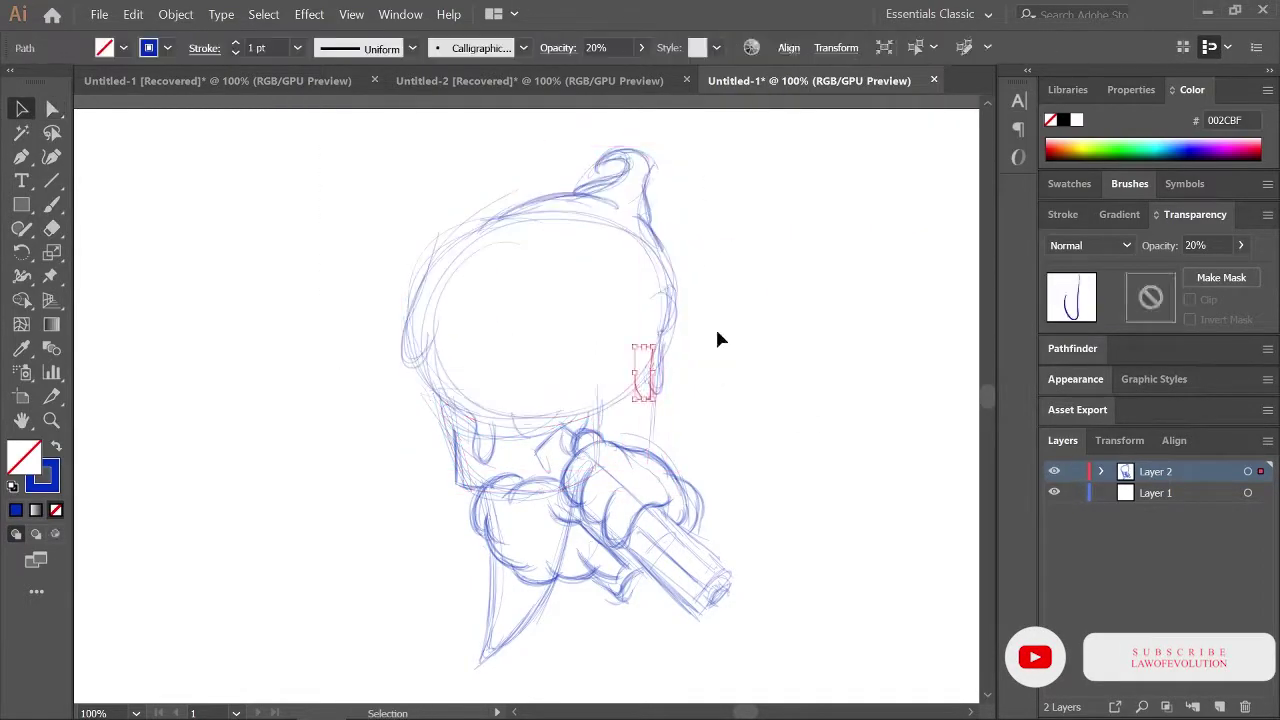
{"action": "left_click_drag", "start_coordinate": [717, 332], "coordinate": [677, 143]}
{"action": "left_click", "coordinate": [782, 490]}
Sketch the left shoulder and darken the barrel line, head swirl and upper-left head outline.
{"action": "key", "text": "b"}
{"action": "left_click_drag", "start_coordinate": [426, 438], "coordinate": [460, 475]}
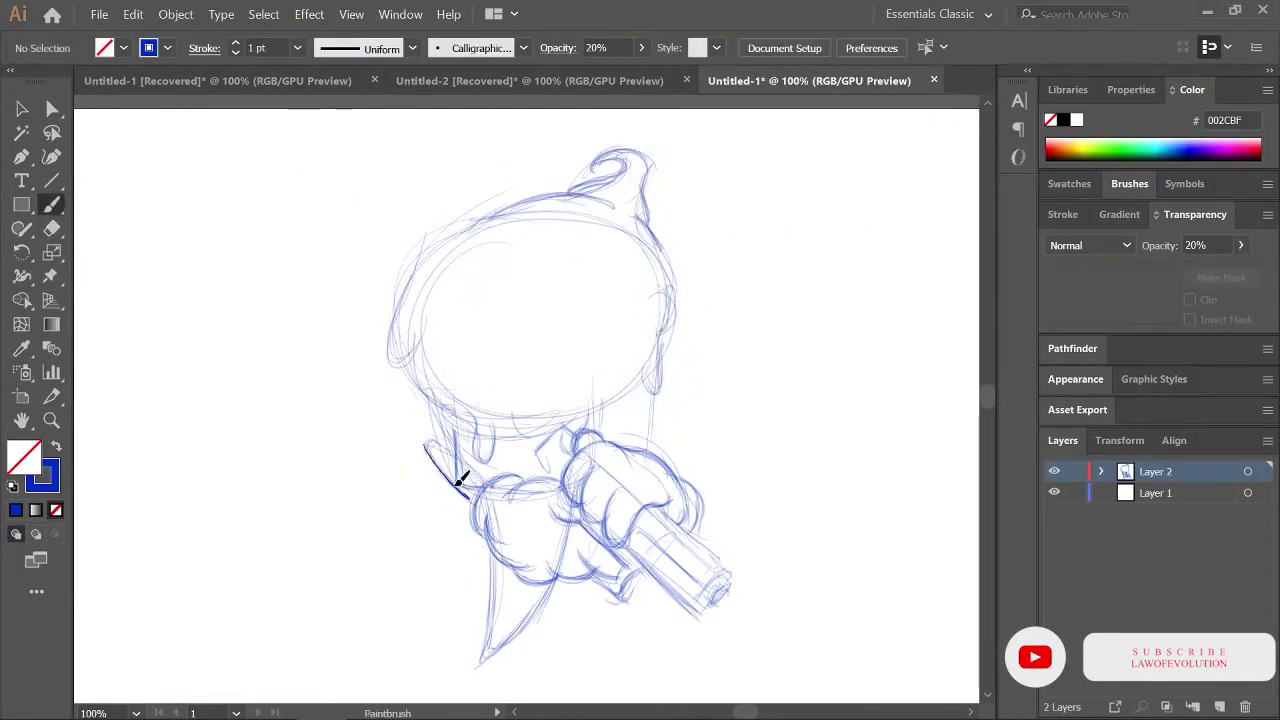
{"action": "left_click_drag", "start_coordinate": [735, 575], "coordinate": [683, 512]}
{"action": "left_click_drag", "start_coordinate": [646, 184], "coordinate": [629, 163]}
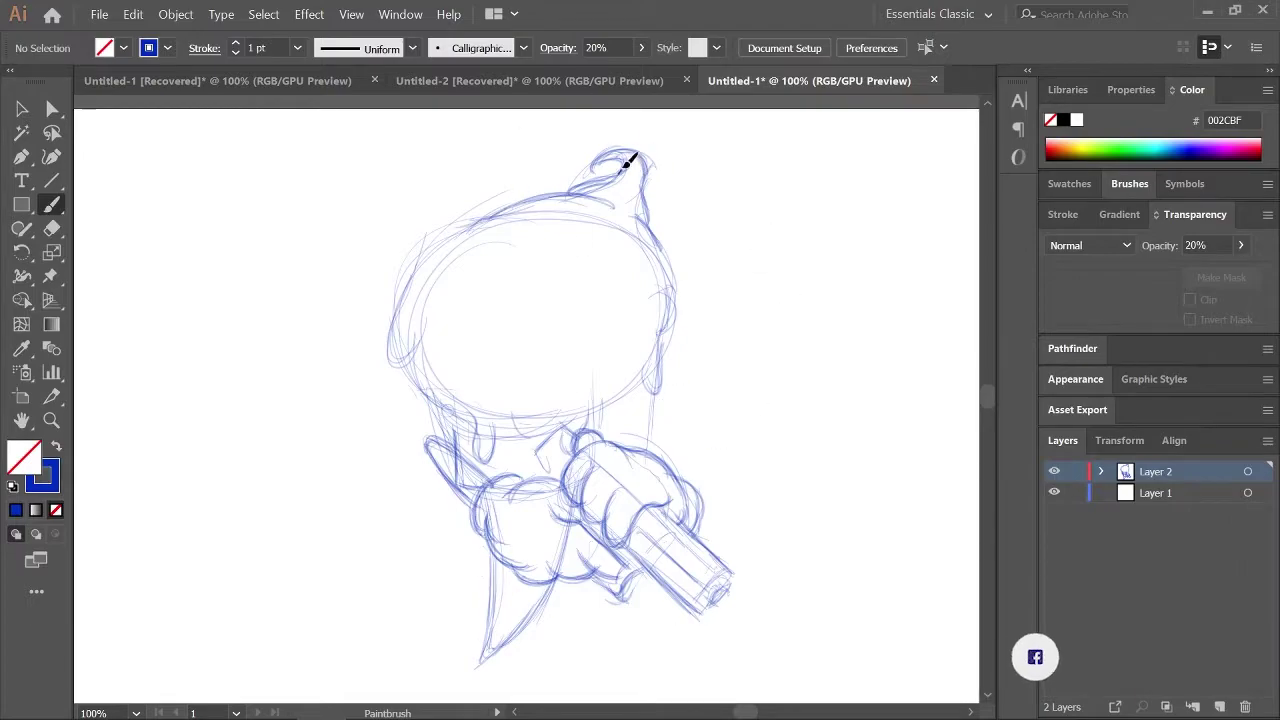
{"action": "mouse_move", "coordinate": [505, 208]}
{"action": "left_mouse_down"}
{"action": "mouse_move", "coordinate": [403, 280]}
{"action": "mouse_move", "coordinate": [384, 366]}
{"action": "left_mouse_up"}
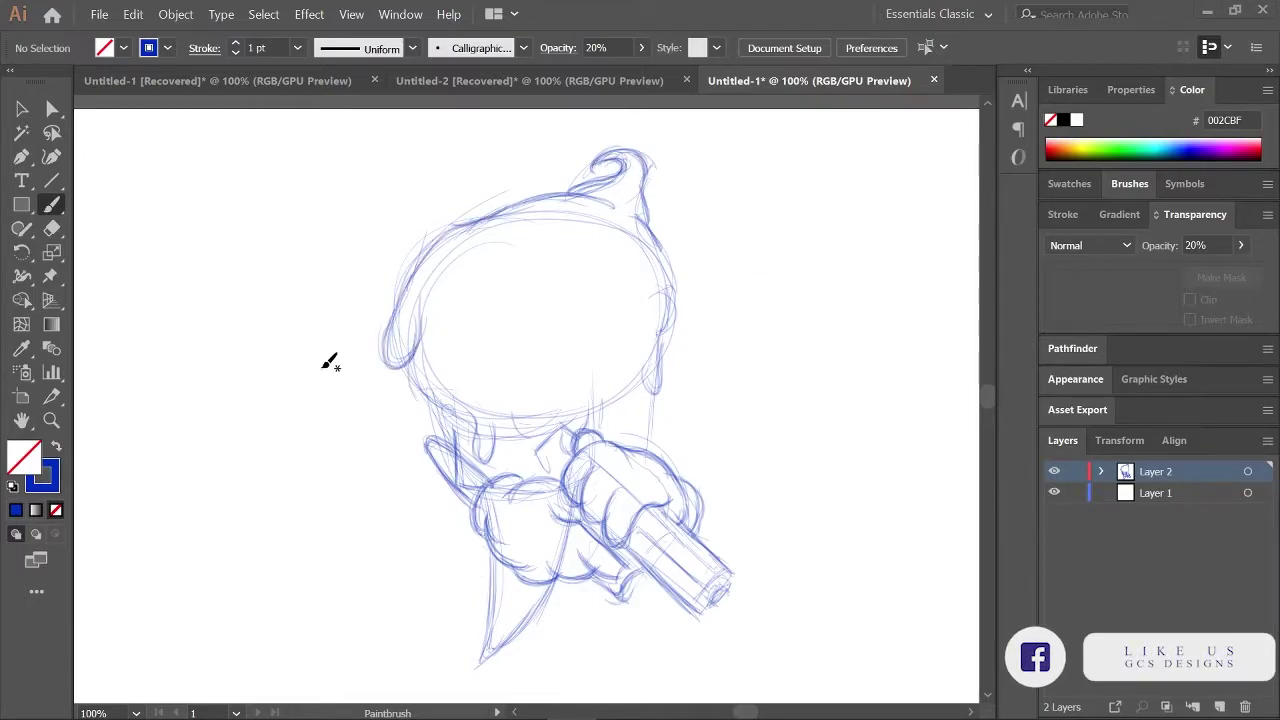
Draw angry eyes, furrowed brows and an open mouth with gritted teeth.
{"action": "mouse_move", "coordinate": [556, 292]}
{"action": "left_mouse_down"}
{"action": "mouse_move", "coordinate": [543, 306]}
{"action": "mouse_move", "coordinate": [634, 286]}
{"action": "mouse_move", "coordinate": [651, 251]}
{"action": "left_mouse_up"}
{"action": "left_click_drag", "start_coordinate": [490, 248], "coordinate": [560, 278]}
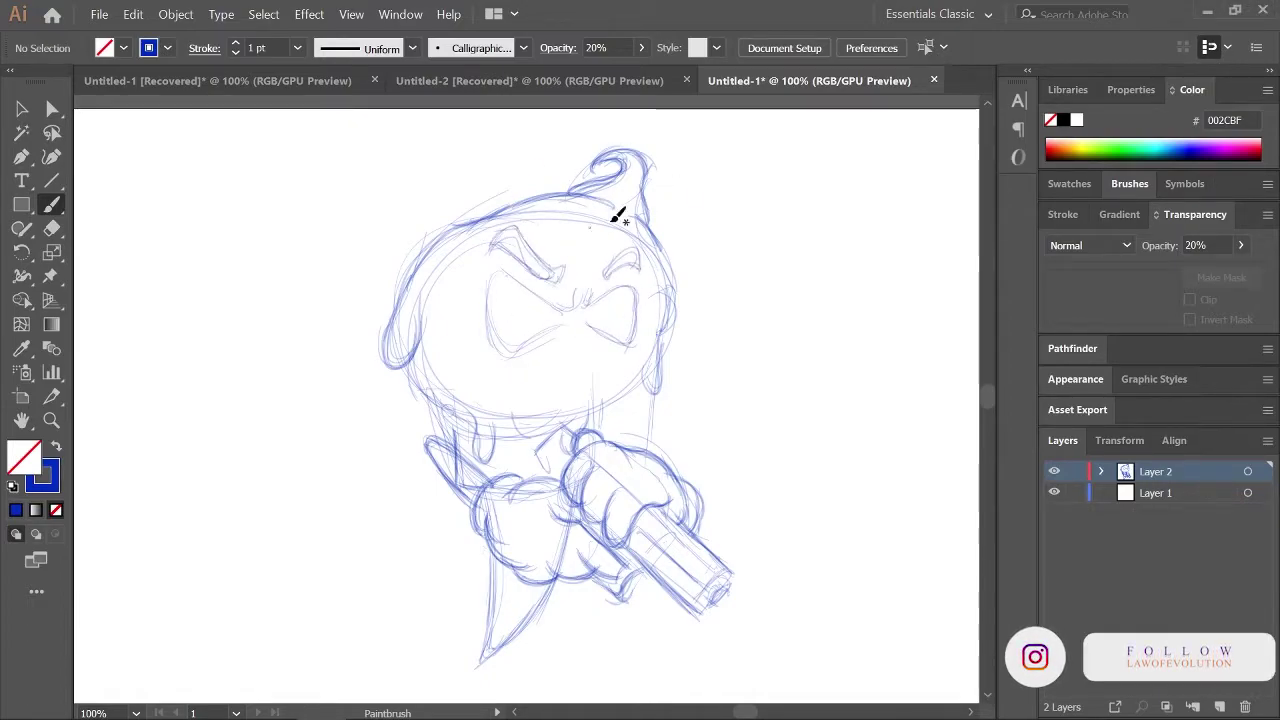
{"action": "left_click_drag", "start_coordinate": [552, 393], "coordinate": [614, 371]}
{"action": "left_click_drag", "start_coordinate": [500, 340], "coordinate": [620, 400]}
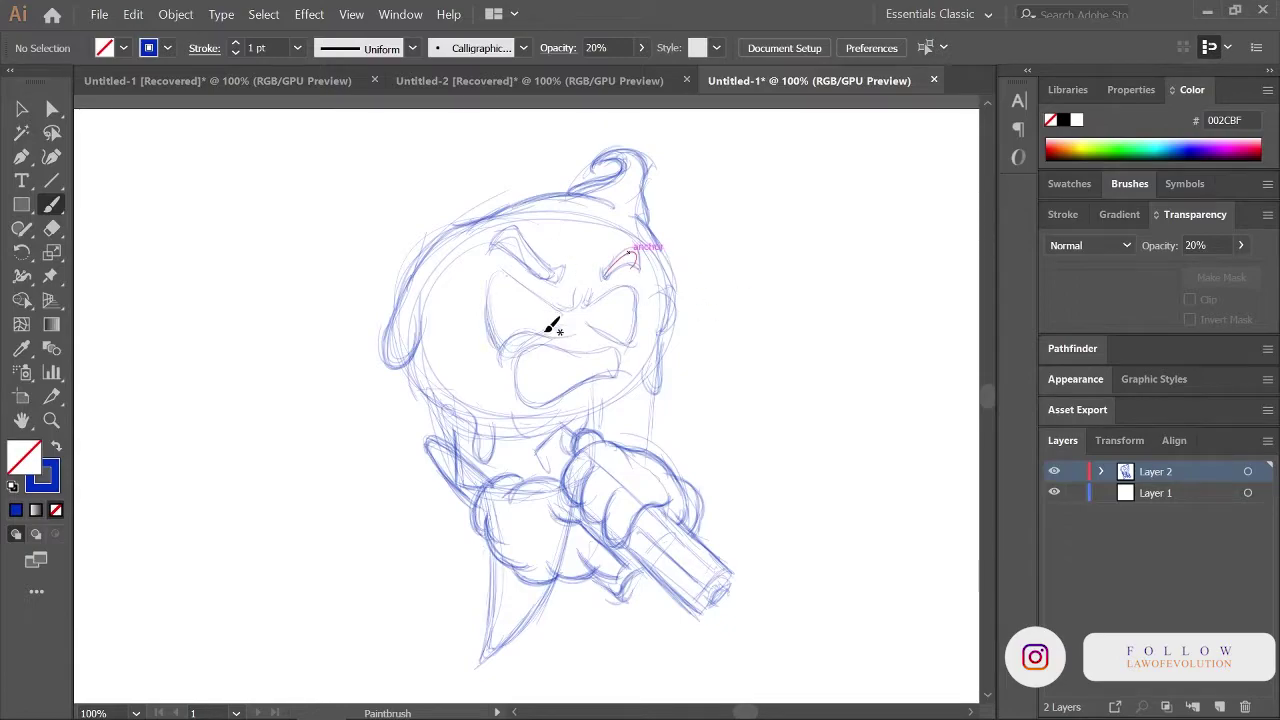
{"action": "left_click_drag", "start_coordinate": [590, 296], "coordinate": [631, 340]}
{"action": "left_click_drag", "start_coordinate": [530, 385], "coordinate": [636, 354]}
{"action": "left_click_drag", "start_coordinate": [490, 268], "coordinate": [509, 286]}
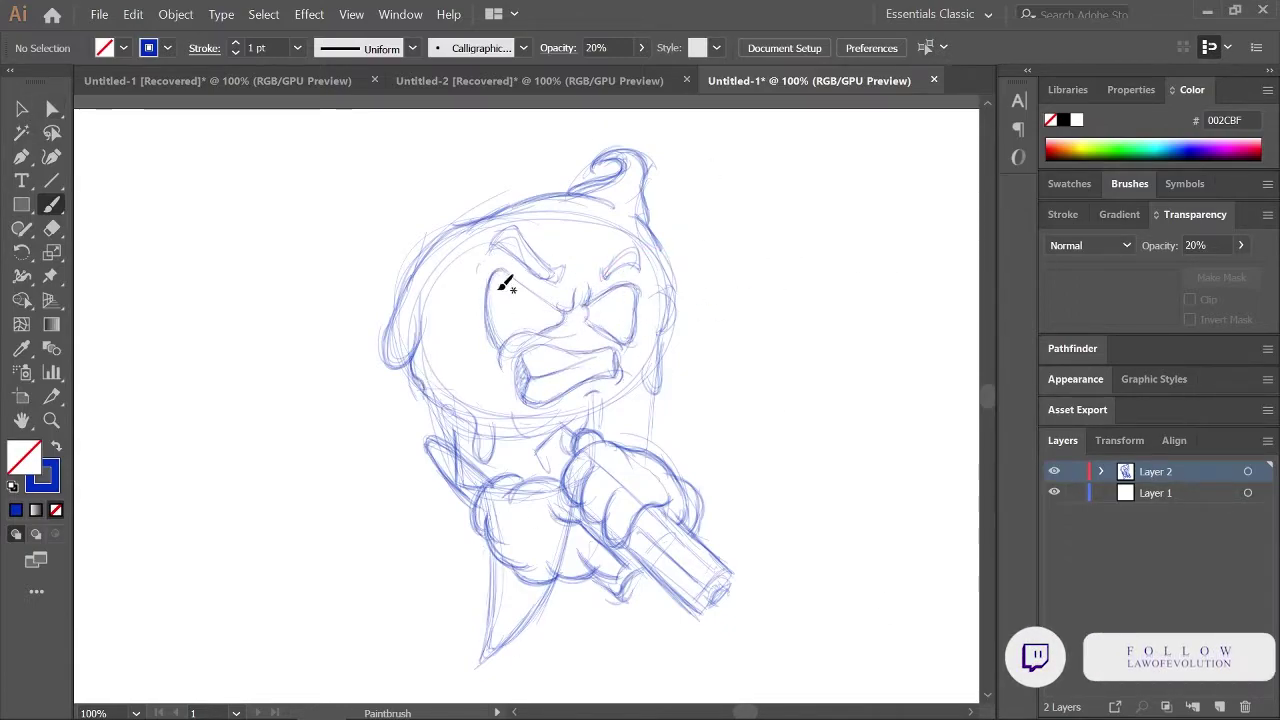
Add drips around the face and neck, the left arm and leg, then sketch the cone below.
{"action": "left_click_drag", "start_coordinate": [648, 326], "coordinate": [656, 394]}
{"action": "left_click_drag", "start_coordinate": [496, 406], "coordinate": [462, 460]}
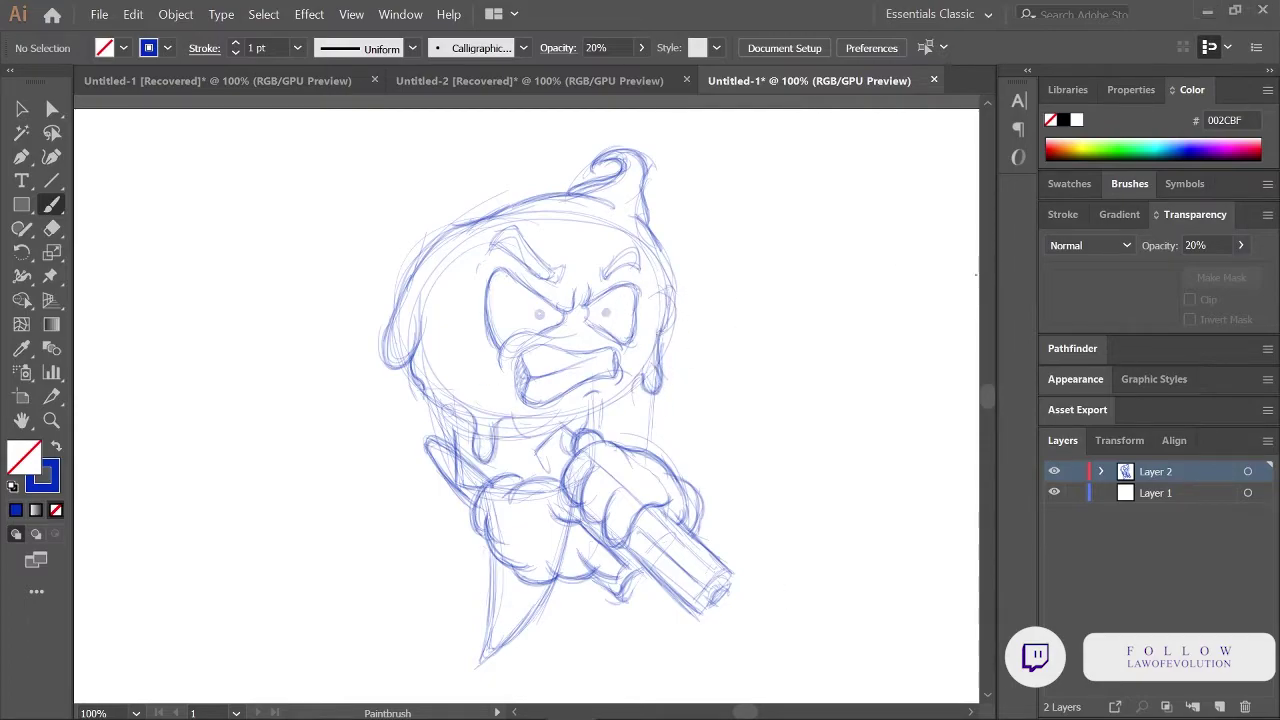
{"action": "mouse_move", "coordinate": [468, 535]}
{"action": "left_mouse_down"}
{"action": "mouse_move", "coordinate": [514, 565]}
{"action": "mouse_move", "coordinate": [536, 482]}
{"action": "left_mouse_up"}
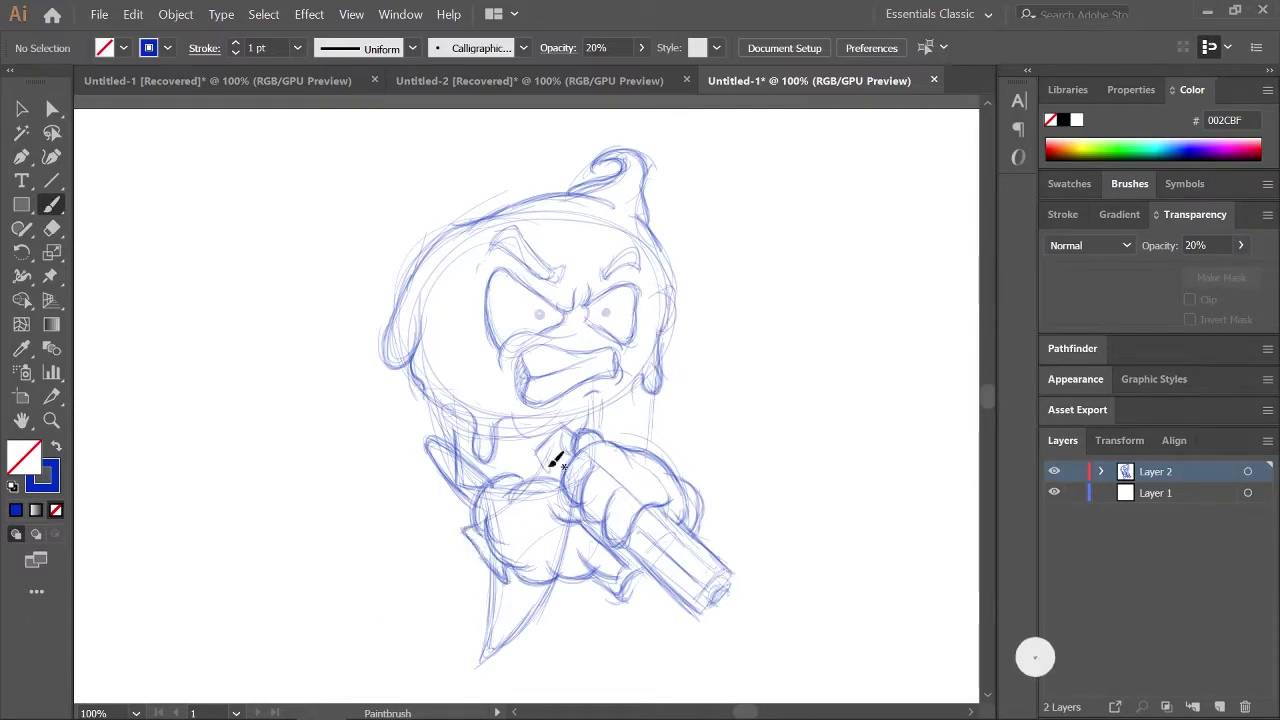
{"action": "left_click_drag", "start_coordinate": [486, 545], "coordinate": [428, 636]}
{"action": "left_click_drag", "start_coordinate": [486, 515], "coordinate": [509, 544]}
{"action": "left_click_drag", "start_coordinate": [462, 292], "coordinate": [474, 300]}
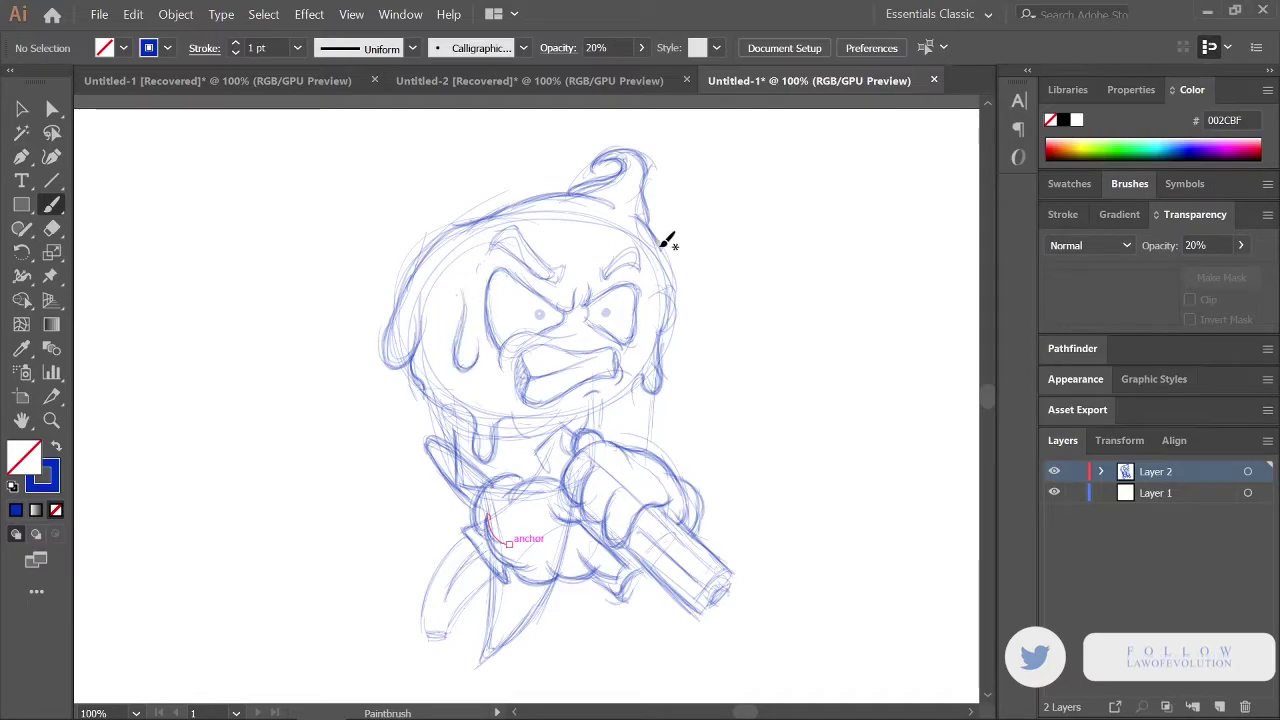
{"action": "left_click_drag", "start_coordinate": [671, 243], "coordinate": [680, 320]}
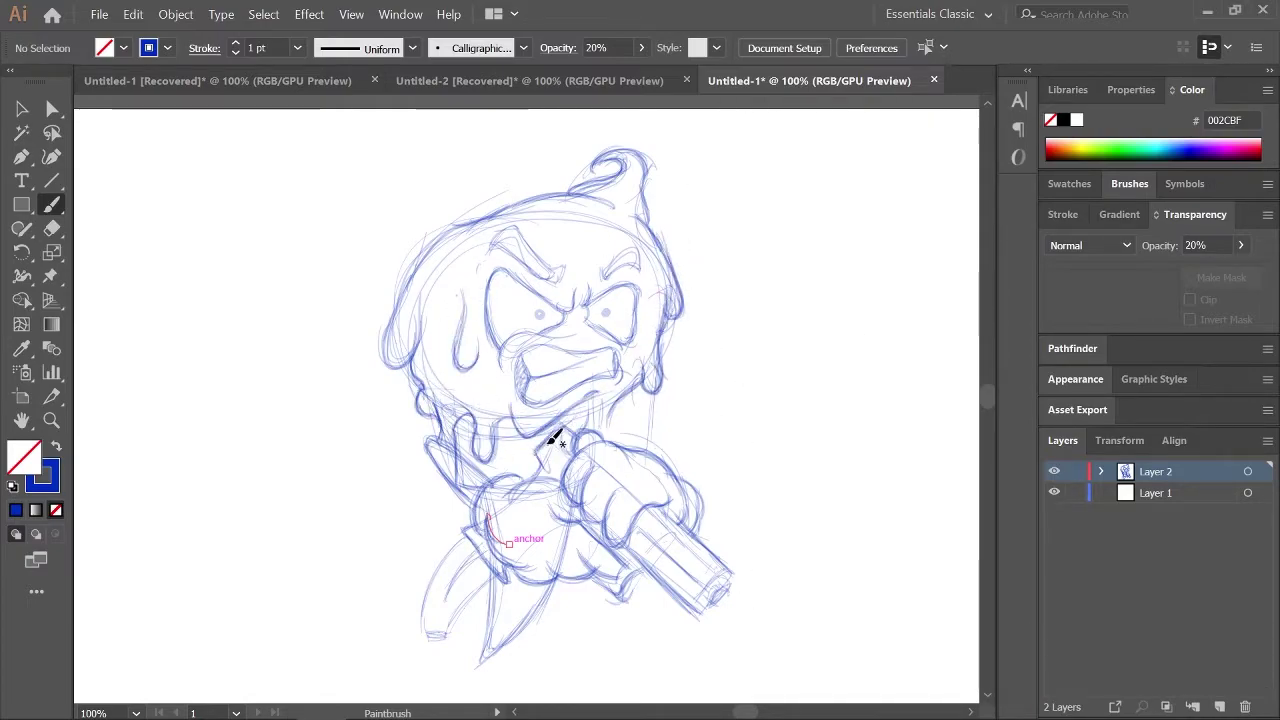
{"action": "key", "text": "ctrl+minus"}
{"action": "mouse_move", "coordinate": [489, 432]}
{"action": "left_mouse_down"}
{"action": "mouse_move", "coordinate": [571, 509]}
{"action": "mouse_move", "coordinate": [563, 537]}
{"action": "left_mouse_up"}
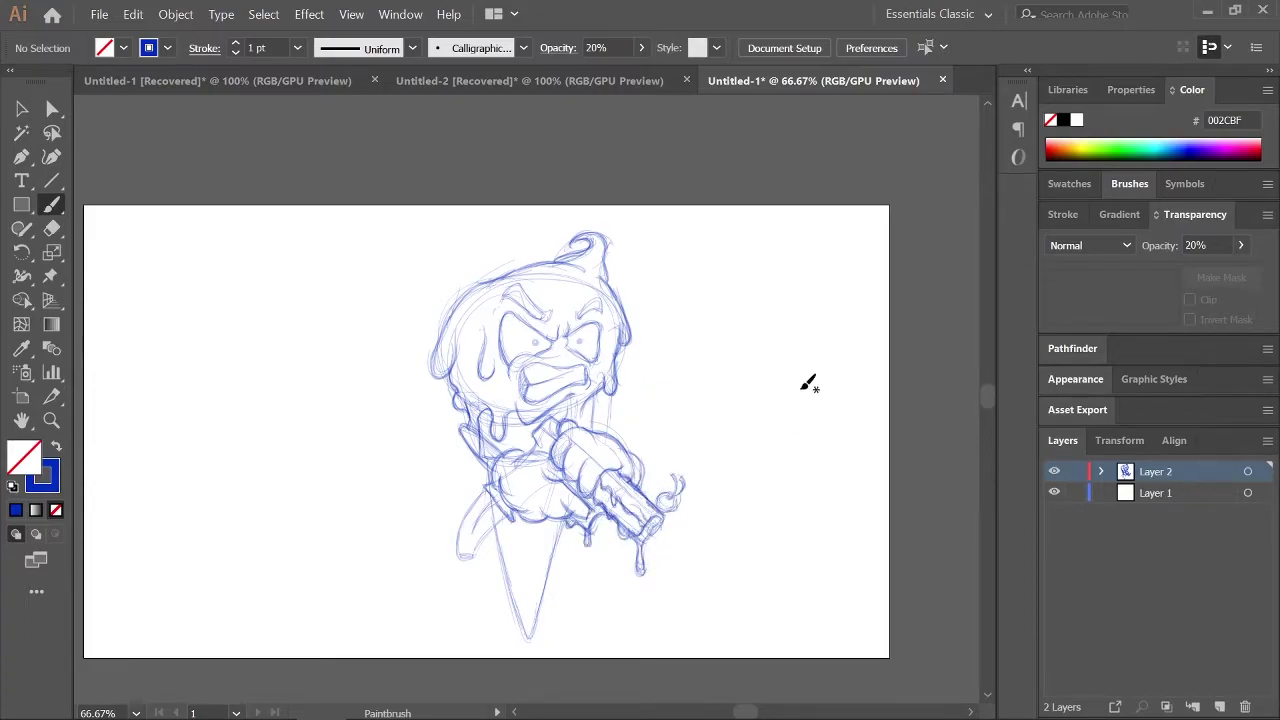
Undo a stray stroke, return to 100% zoom and refine the head's upper-left edge.
{"action": "left_click_drag", "start_coordinate": [621, 247], "coordinate": [640, 229]}
{"action": "key", "text": "ctrl+z"}
{"action": "key", "text": "ctrl+1"}
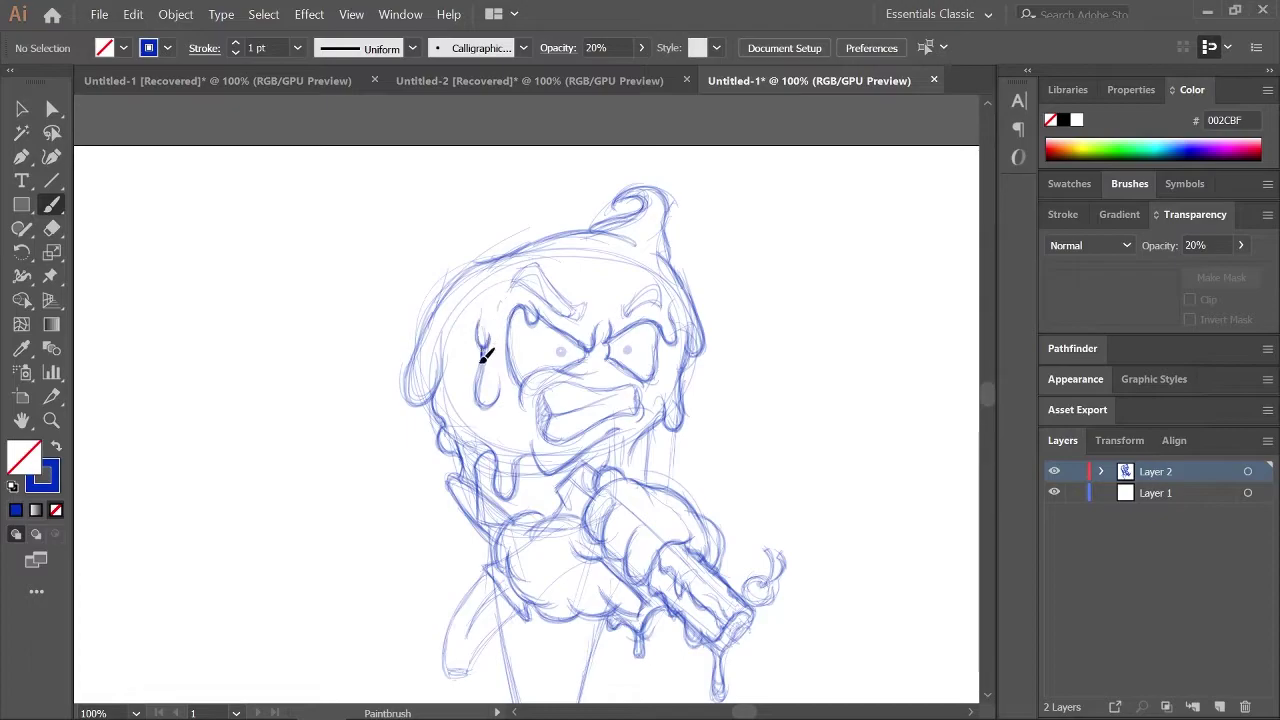
{"action": "left_click_drag", "start_coordinate": [432, 294], "coordinate": [428, 302]}
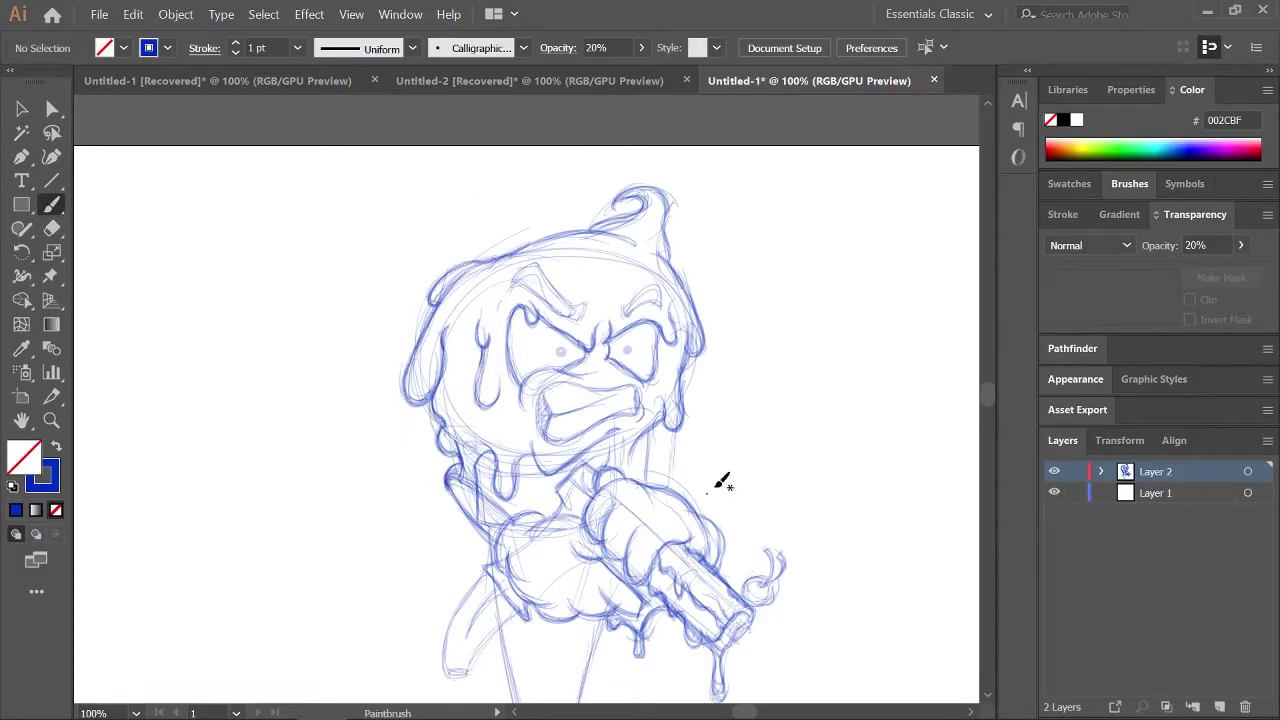
Crosshatch the ice-cream cone and strengthen the right side of the head outline.
{"action": "scroll", "coordinate": [722, 483], "scroll_direction": "down", "scroll_amount": 3}
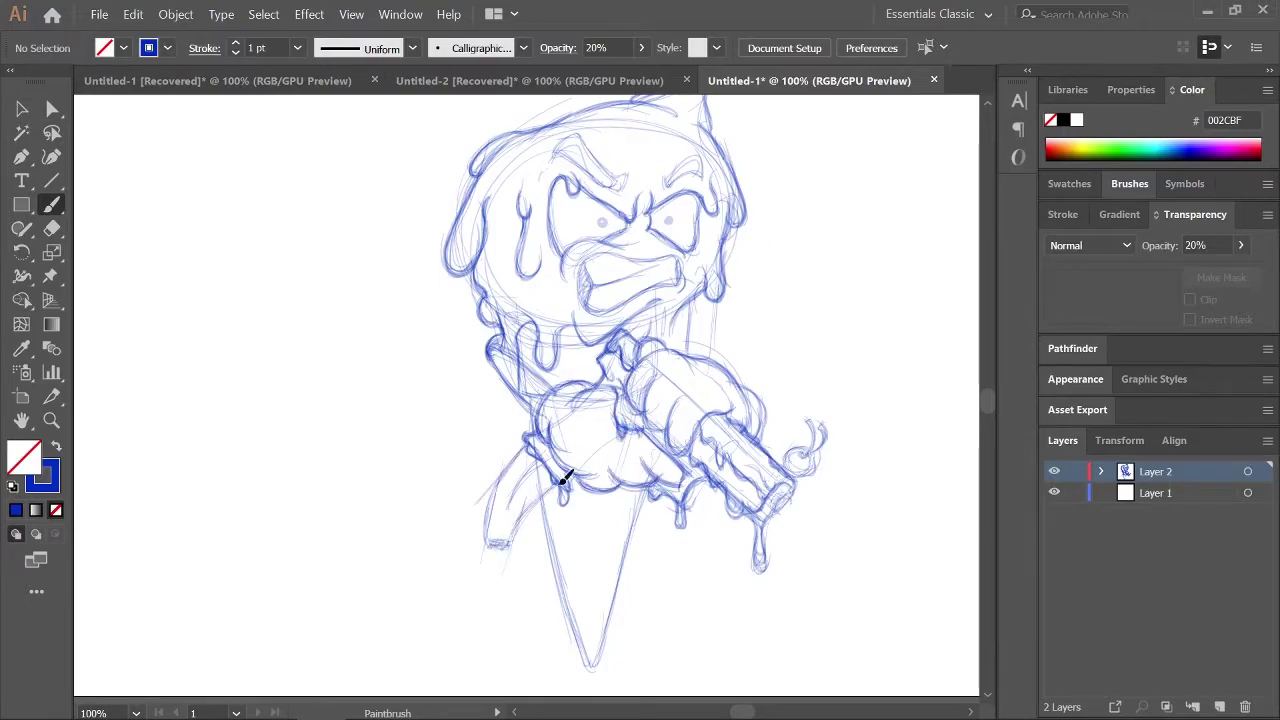
{"action": "left_click_drag", "start_coordinate": [630, 486], "coordinate": [589, 597]}
{"action": "left_click_drag", "start_coordinate": [576, 486], "coordinate": [630, 656]}
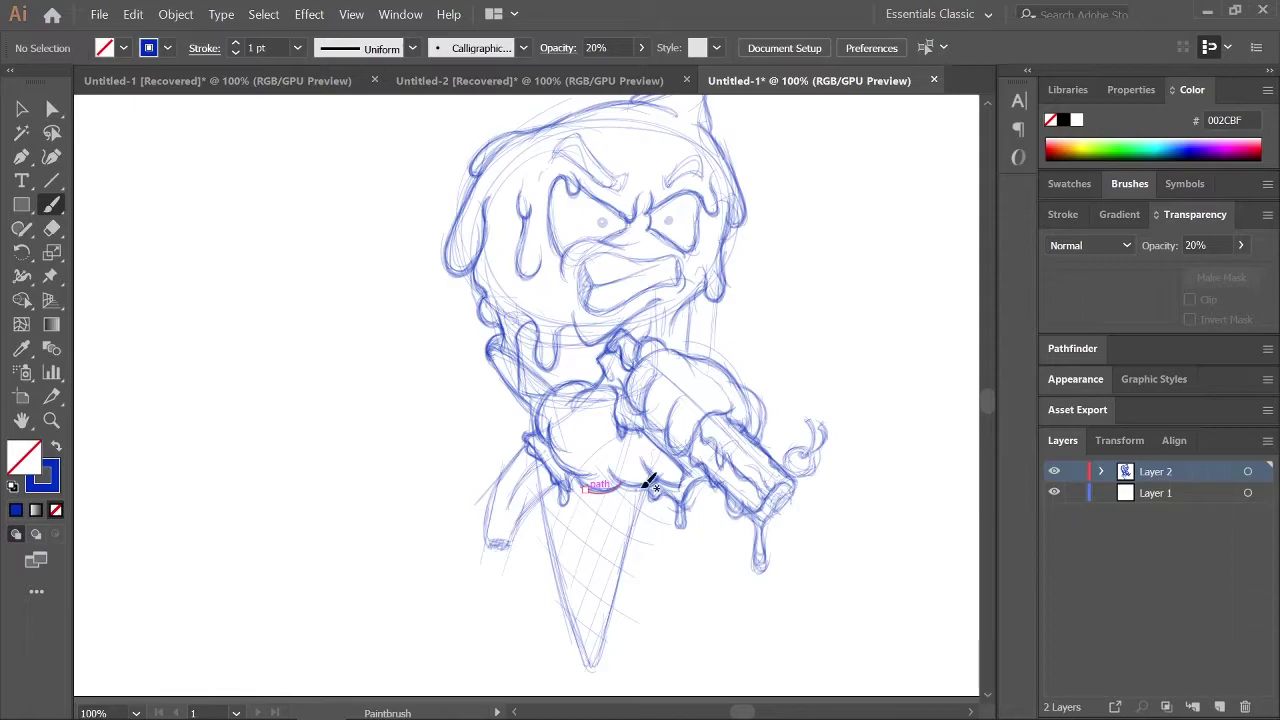
{"action": "scroll", "coordinate": [837, 423], "scroll_direction": "up", "scroll_amount": 3}
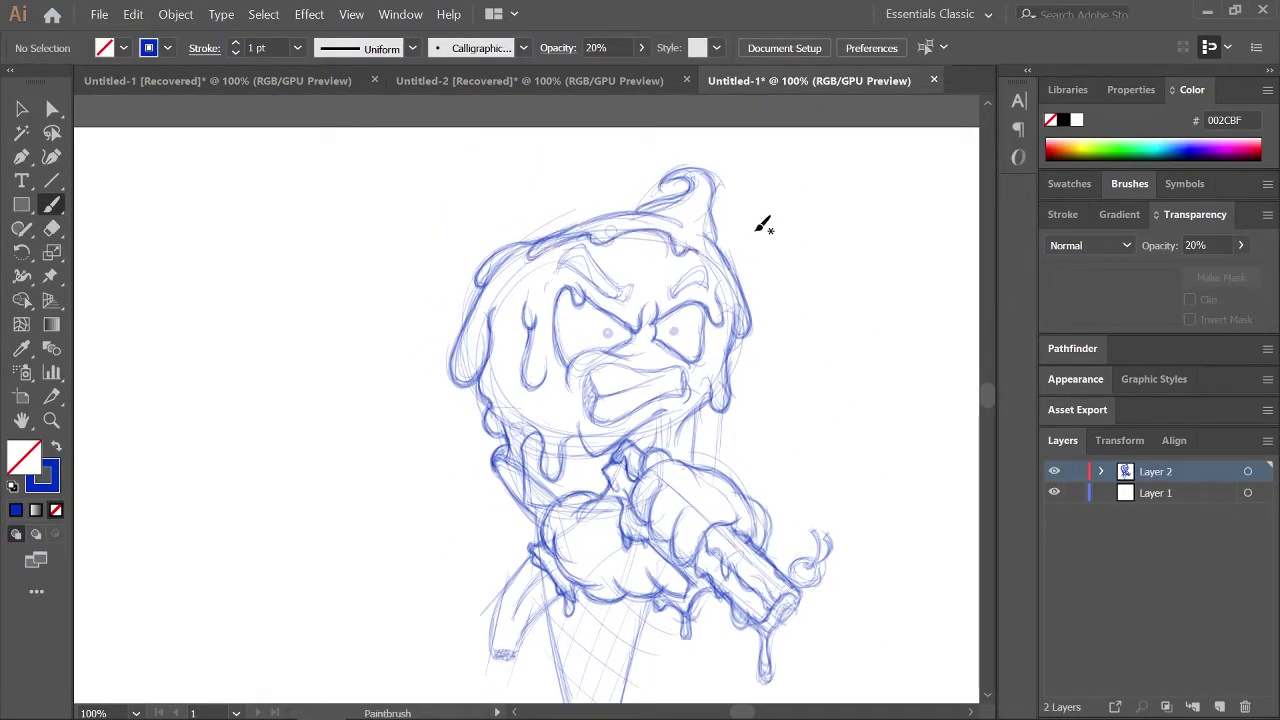
{"action": "left_click_drag", "start_coordinate": [708, 256], "coordinate": [677, 249]}
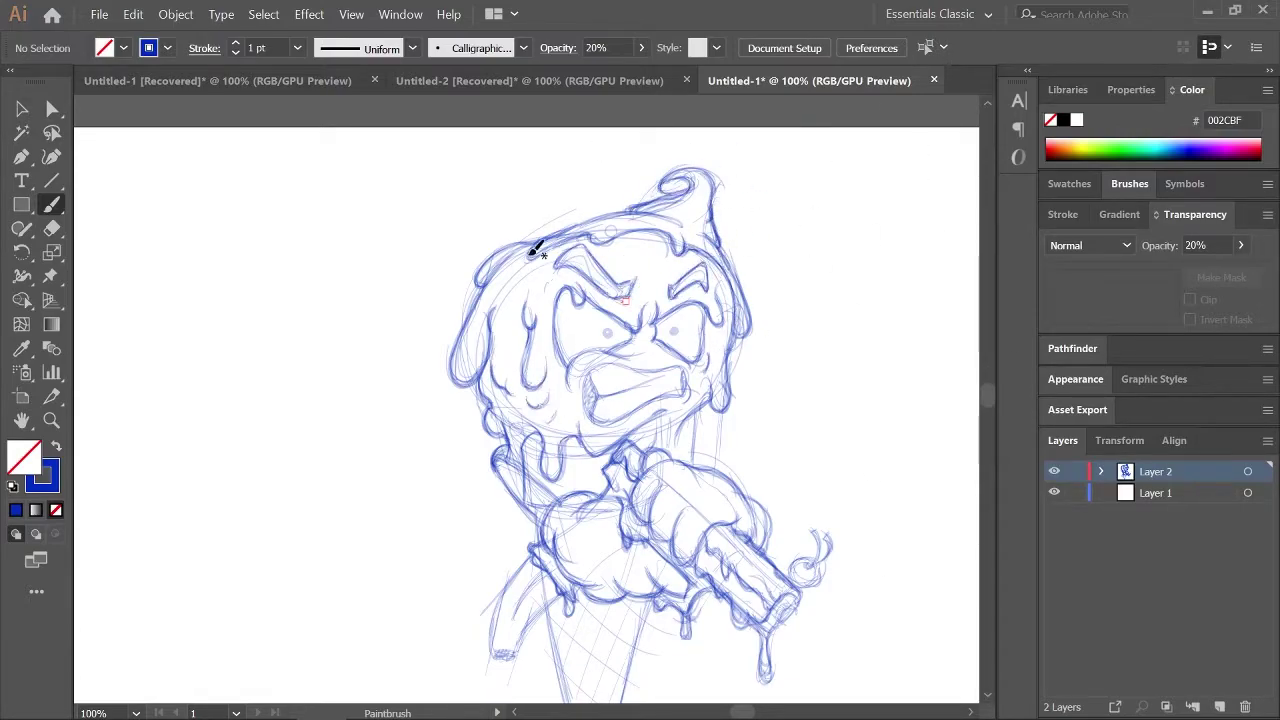
{"action": "scroll", "coordinate": [931, 651], "scroll_direction": "down", "scroll_amount": 2}
{"action": "scroll", "coordinate": [561, 487], "scroll_direction": "down", "scroll_amount": 3}
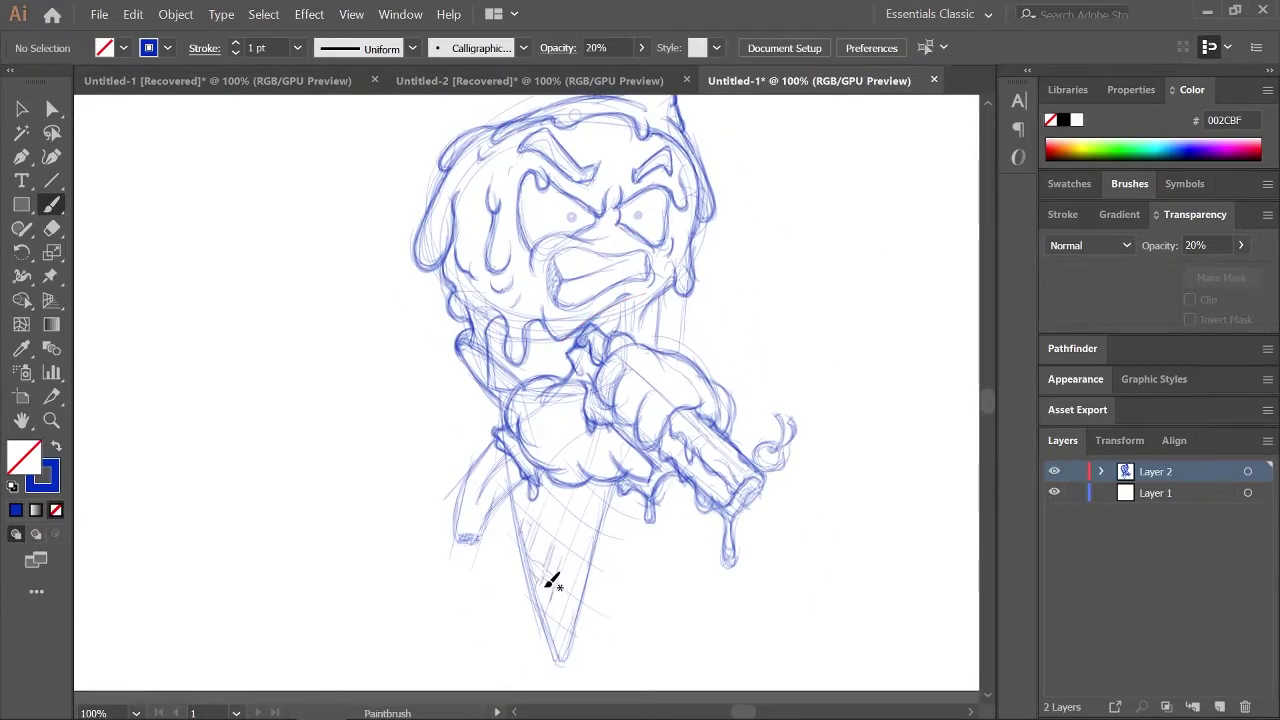
{"action": "left_click_drag", "start_coordinate": [548, 587], "coordinate": [527, 512]}
Sketch a cherry with a stem on top of the head.
{"action": "scroll", "coordinate": [800, 330], "scroll_direction": "up", "scroll_amount": 2}
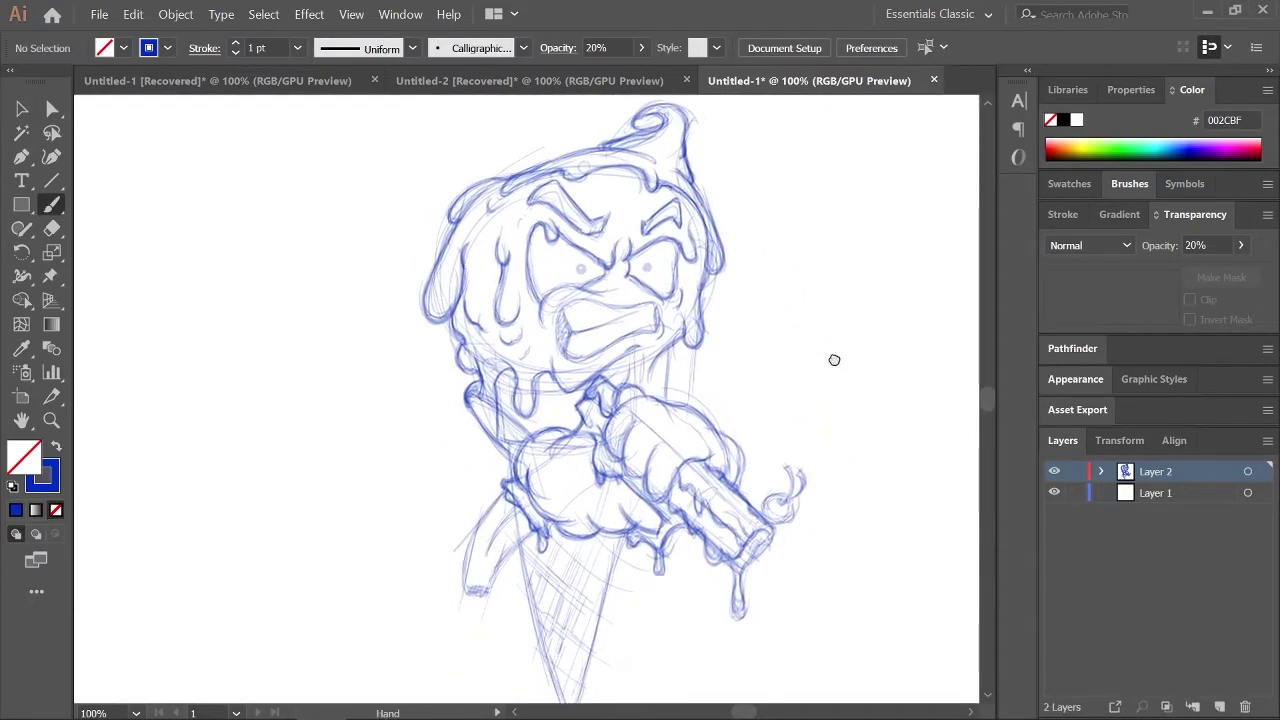
{"action": "scroll", "coordinate": [808, 443], "scroll_direction": "up", "scroll_amount": 1}
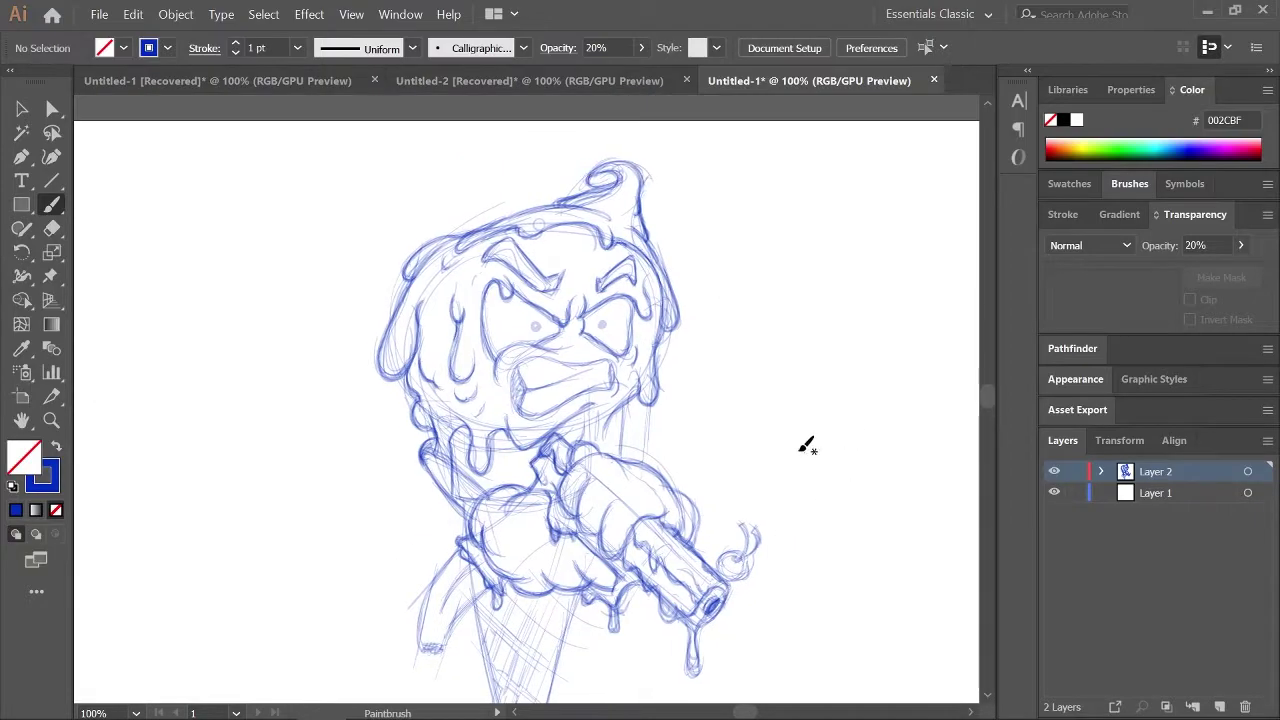
{"action": "scroll", "coordinate": [760, 350], "scroll_direction": "up", "scroll_amount": 8}
{"action": "mouse_move", "coordinate": [540, 330]}
{"action": "left_mouse_down"}
{"action": "mouse_move", "coordinate": [495, 290]}
{"action": "mouse_move", "coordinate": [505, 300]}
{"action": "left_mouse_up"}
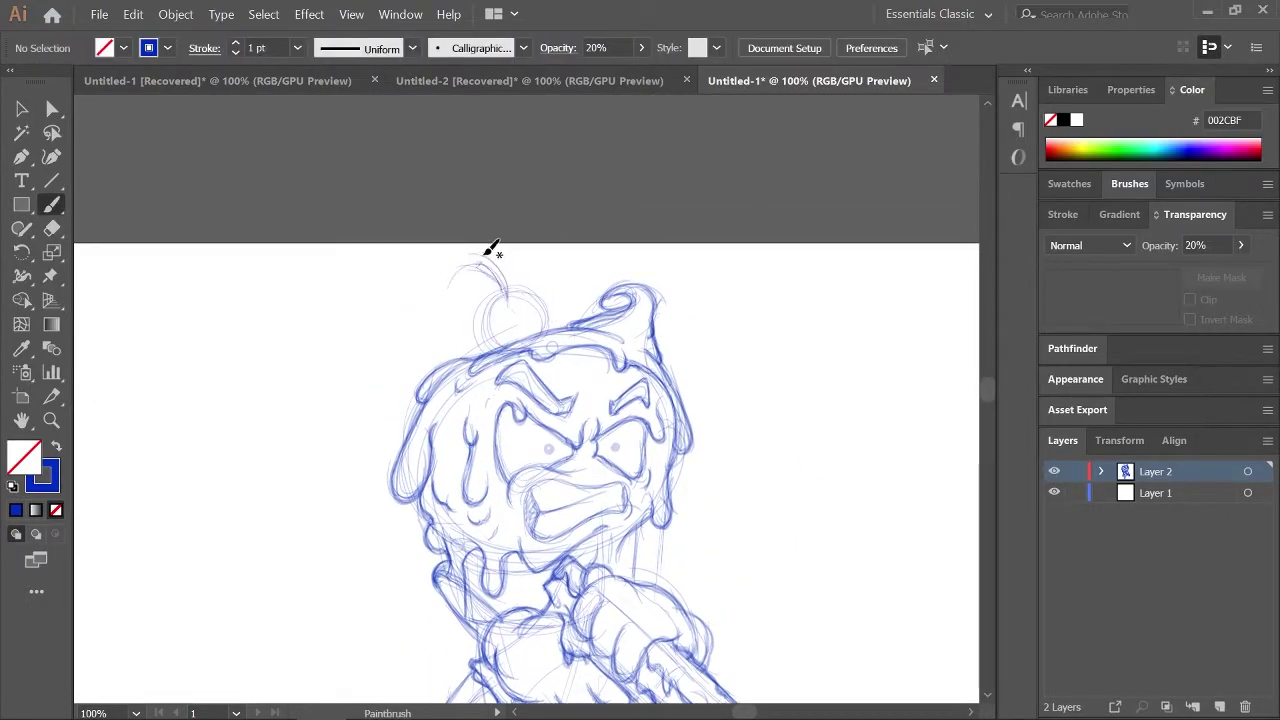
{"action": "scroll", "coordinate": [620, 318], "scroll_direction": "down", "scroll_amount": 8}
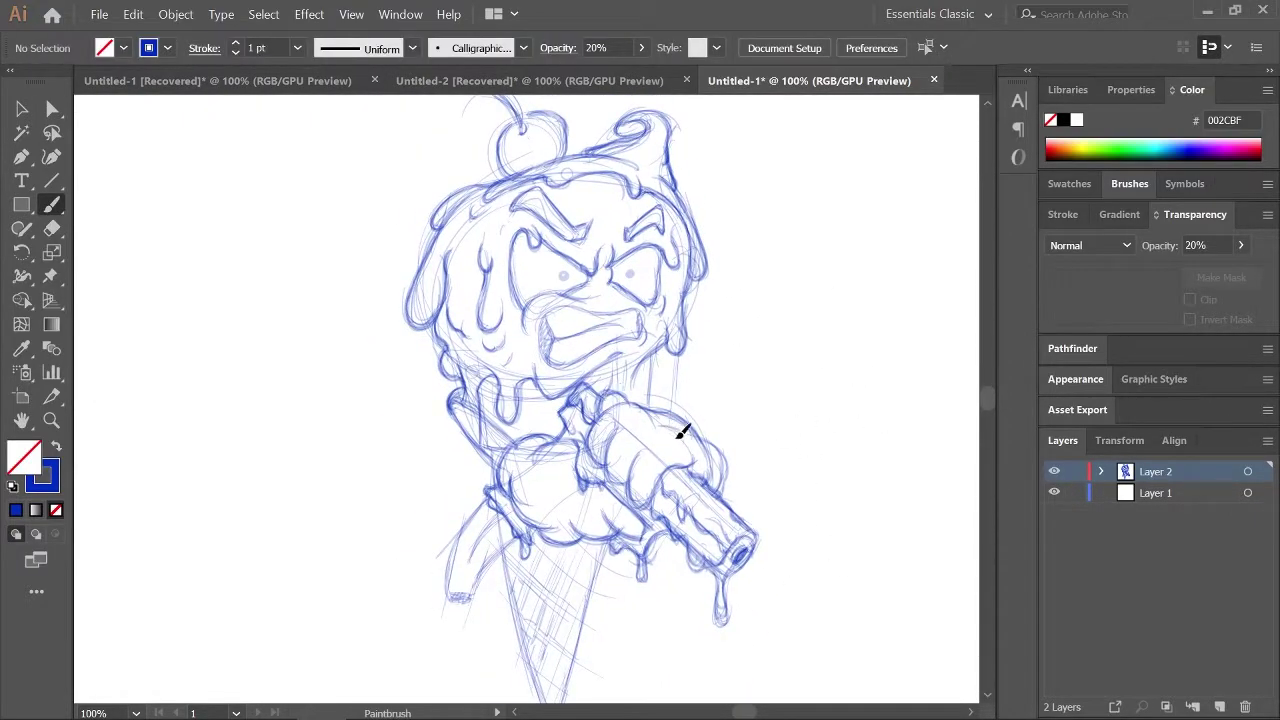
Create Layer 3 for inking and reset the brush to solid black at full opacity.
{"action": "scroll", "coordinate": [808, 437], "scroll_direction": "up", "scroll_amount": 1}
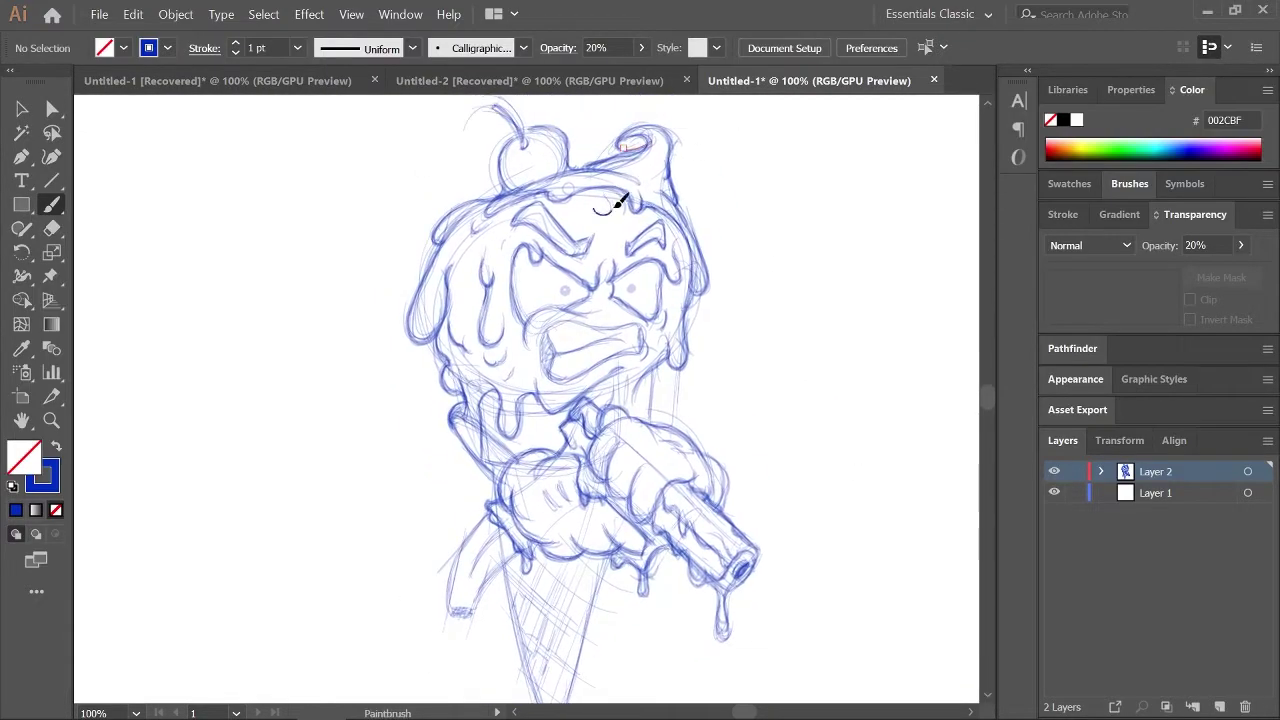
{"action": "left_click_drag", "start_coordinate": [868, 531], "coordinate": [814, 543]}
{"action": "key", "text": "ctrl+l"}
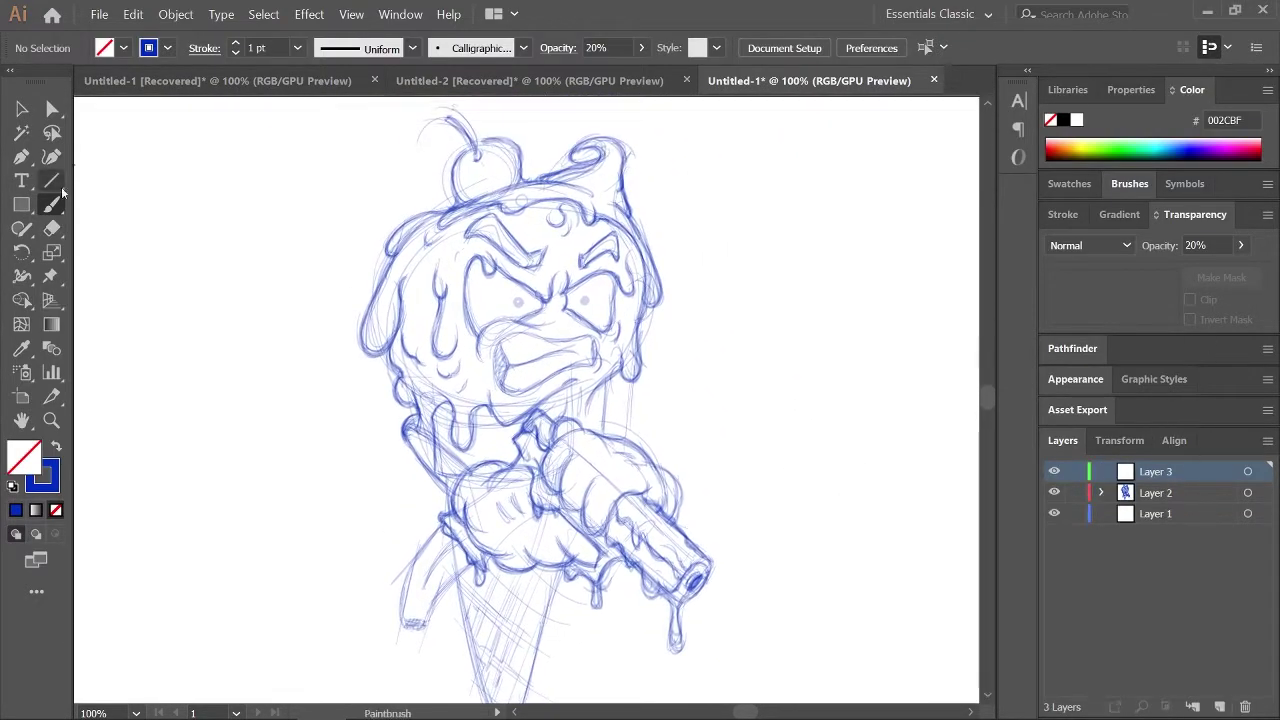
{"action": "left_click_drag", "start_coordinate": [738, 373], "coordinate": [762, 425]}
{"action": "key", "text": "d"}
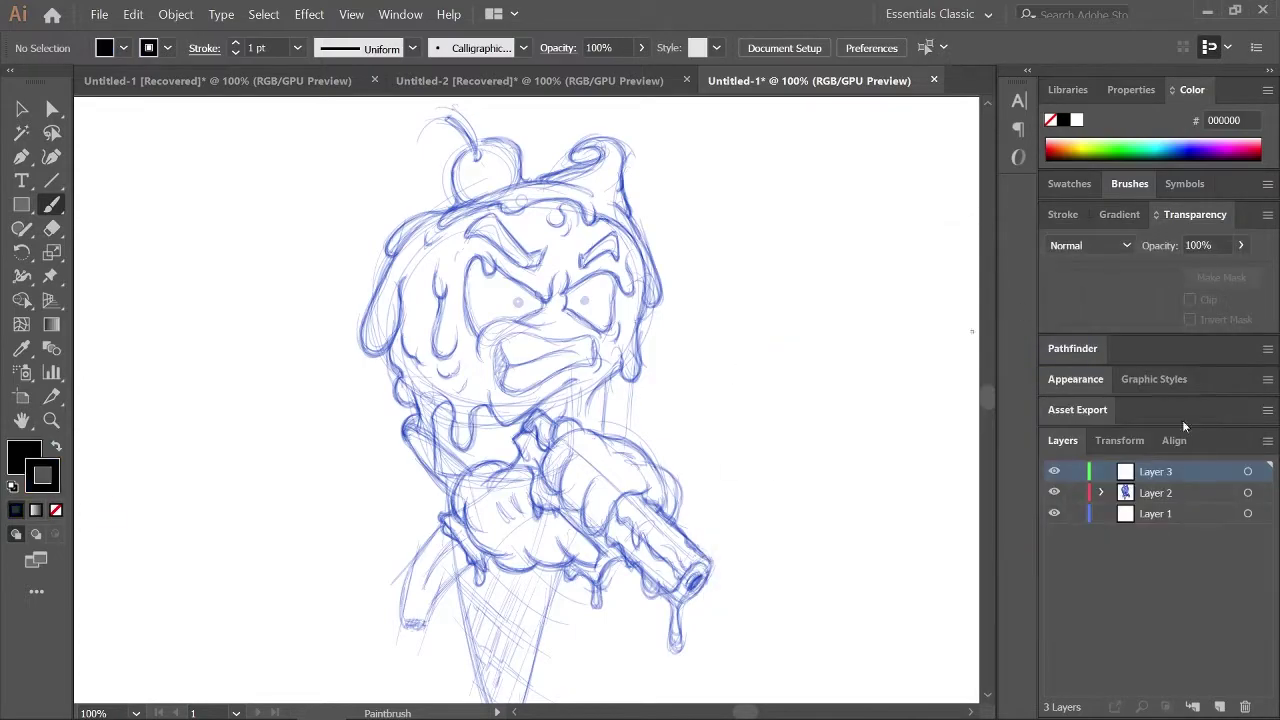
{"action": "scroll", "coordinate": [512, 217], "scroll_direction": "up", "scroll_amount": 1}
Ink the eye outlines, lower lids, brow shape and the drips beside the eyes.
{"action": "left_click_drag", "start_coordinate": [482, 316], "coordinate": [548, 343]}
{"action": "left_click_drag", "start_coordinate": [482, 320], "coordinate": [590, 385]}
{"action": "left_click_drag", "start_coordinate": [610, 370], "coordinate": [757, 372]}
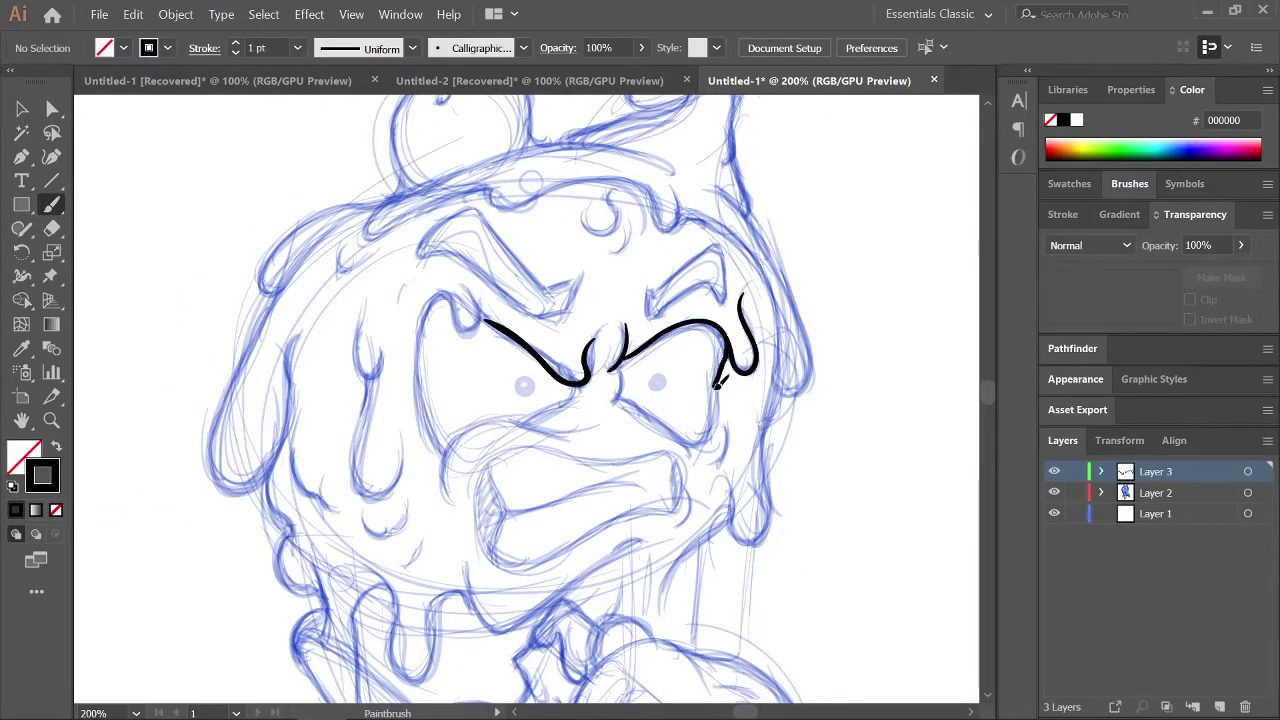
{"action": "left_click_drag", "start_coordinate": [608, 400], "coordinate": [712, 445]}
{"action": "left_click_drag", "start_coordinate": [578, 392], "coordinate": [520, 420]}
{"action": "left_click_drag", "start_coordinate": [480, 320], "coordinate": [440, 455]}
{"action": "left_click_drag", "start_coordinate": [455, 300], "coordinate": [522, 418]}
Ink the face drips, both pupils and the hooked angry eyebrows.
{"action": "left_click_drag", "start_coordinate": [371, 330], "coordinate": [365, 500]}
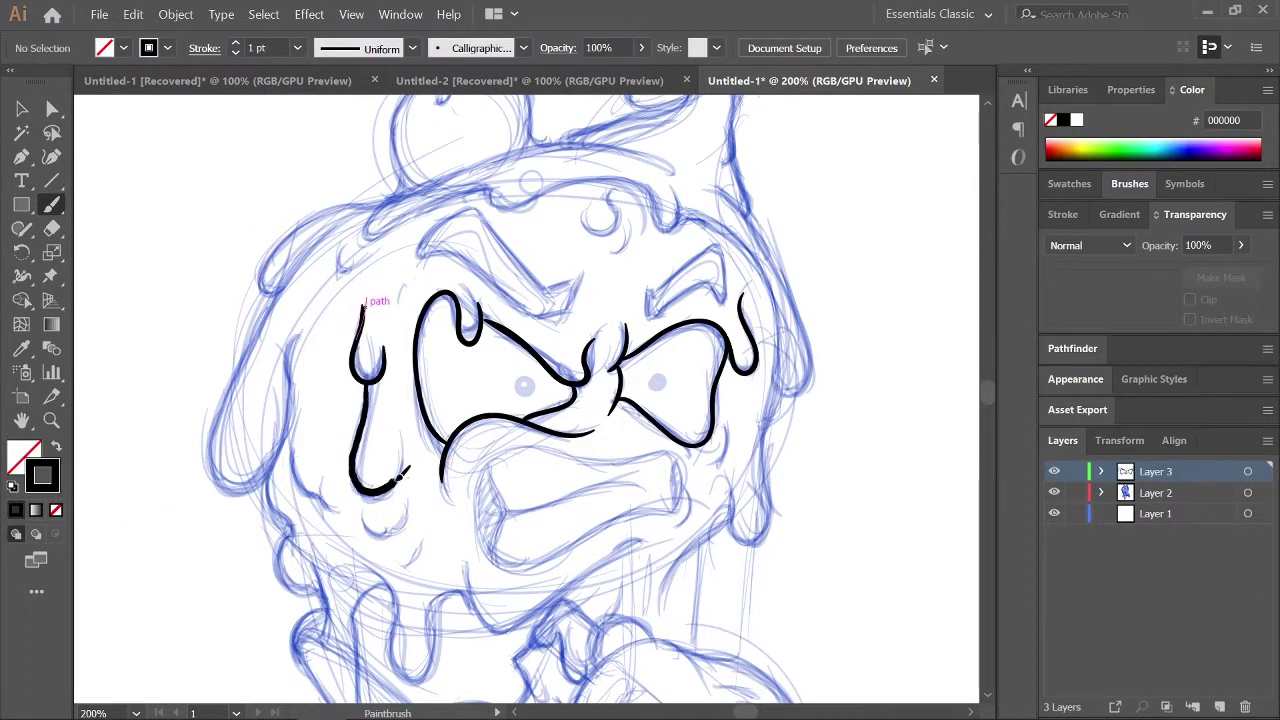
{"action": "left_click_drag", "start_coordinate": [575, 212], "coordinate": [590, 262]}
{"action": "left_click_drag", "start_coordinate": [494, 392], "coordinate": [498, 402]}
{"action": "left_click_drag", "start_coordinate": [626, 390], "coordinate": [630, 400]}
{"action": "left_click_drag", "start_coordinate": [620, 325], "coordinate": [708, 290]}
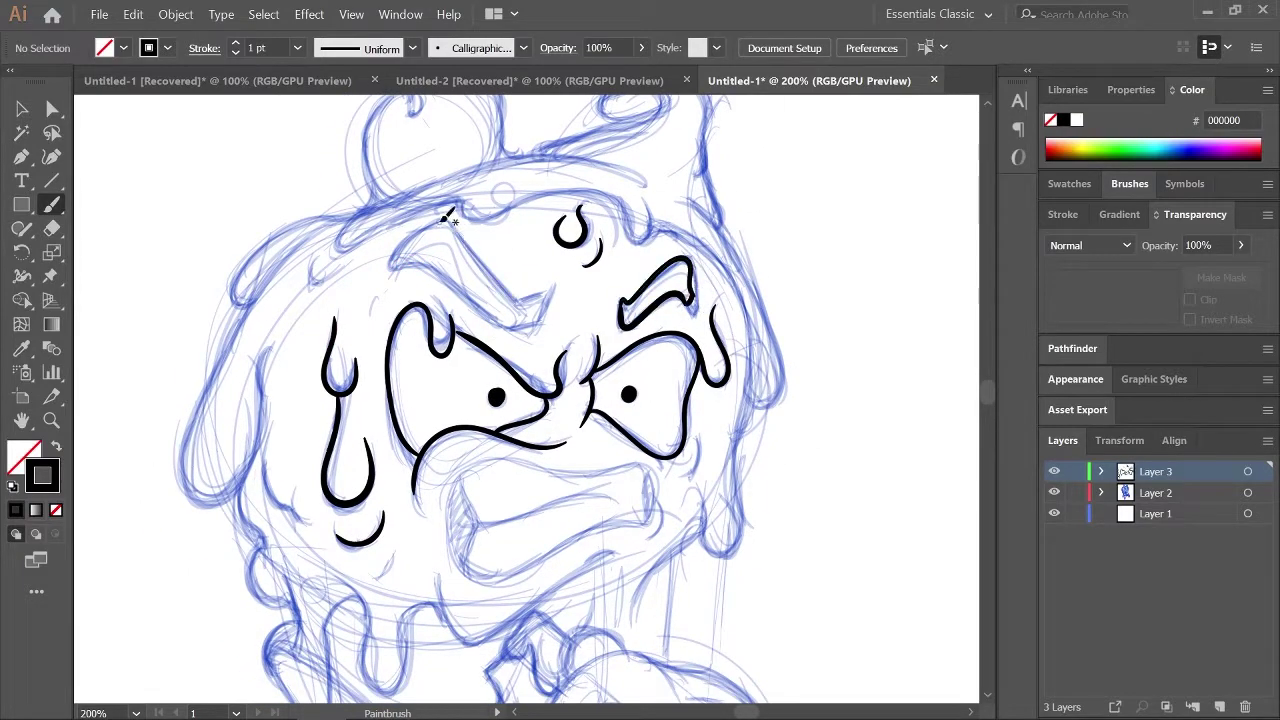
{"action": "left_click_drag", "start_coordinate": [446, 212], "coordinate": [388, 265]}
Ink the scoop's top, right and left outlines including the side drips.
{"action": "mouse_move", "coordinate": [837, 220]}
{"action": "left_mouse_down"}
{"action": "mouse_move", "coordinate": [794, 300]}
{"action": "mouse_move", "coordinate": [776, 222]}
{"action": "left_mouse_up"}
{"action": "mouse_move", "coordinate": [580, 220]}
{"action": "left_mouse_down"}
{"action": "mouse_move", "coordinate": [650, 250]}
{"action": "mouse_move", "coordinate": [675, 560]}
{"action": "left_mouse_up"}
{"action": "left_click_drag", "start_coordinate": [700, 200], "coordinate": [715, 405]}
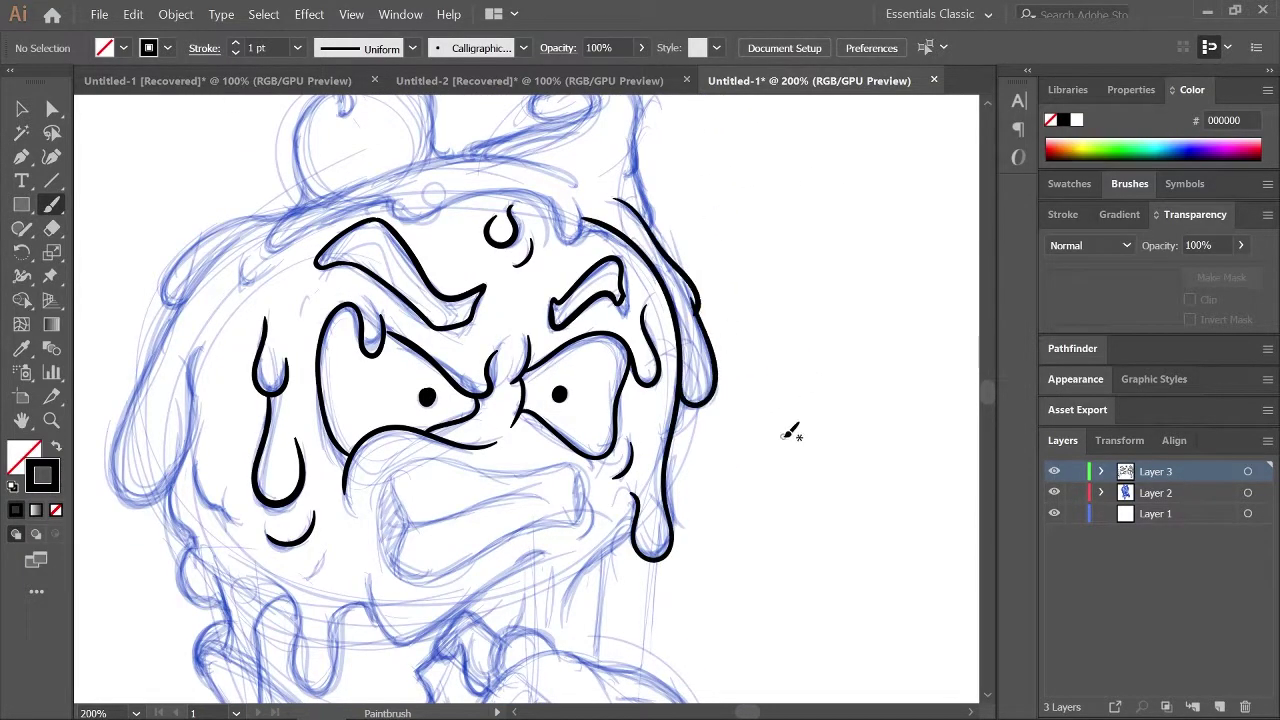
{"action": "left_click_drag", "start_coordinate": [550, 210], "coordinate": [430, 275]}
{"action": "left_click_drag", "start_coordinate": [636, 232], "coordinate": [360, 325]}
{"action": "left_click_drag", "start_coordinate": [871, 301], "coordinate": [871, 245]}
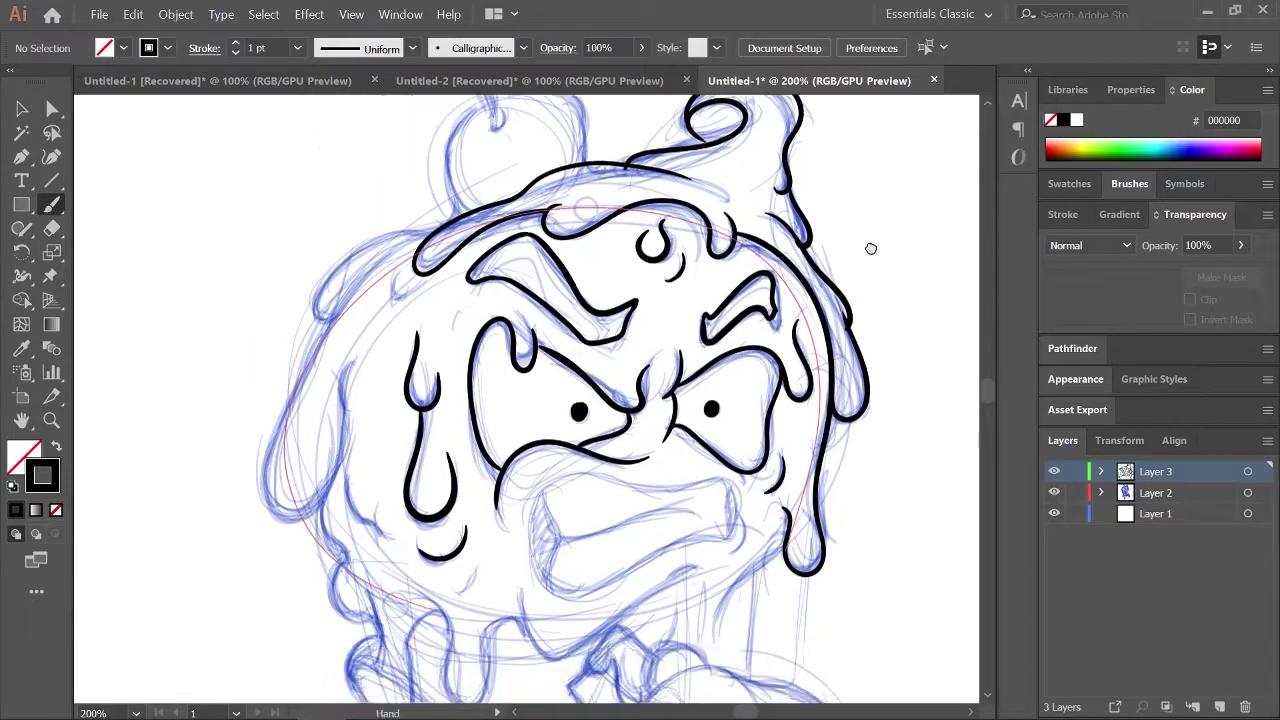
{"action": "left_click_drag", "start_coordinate": [302, 280], "coordinate": [248, 508]}
Ink the cherry and its stem on top of the head.
{"action": "left_click_drag", "start_coordinate": [386, 224], "coordinate": [426, 100]}
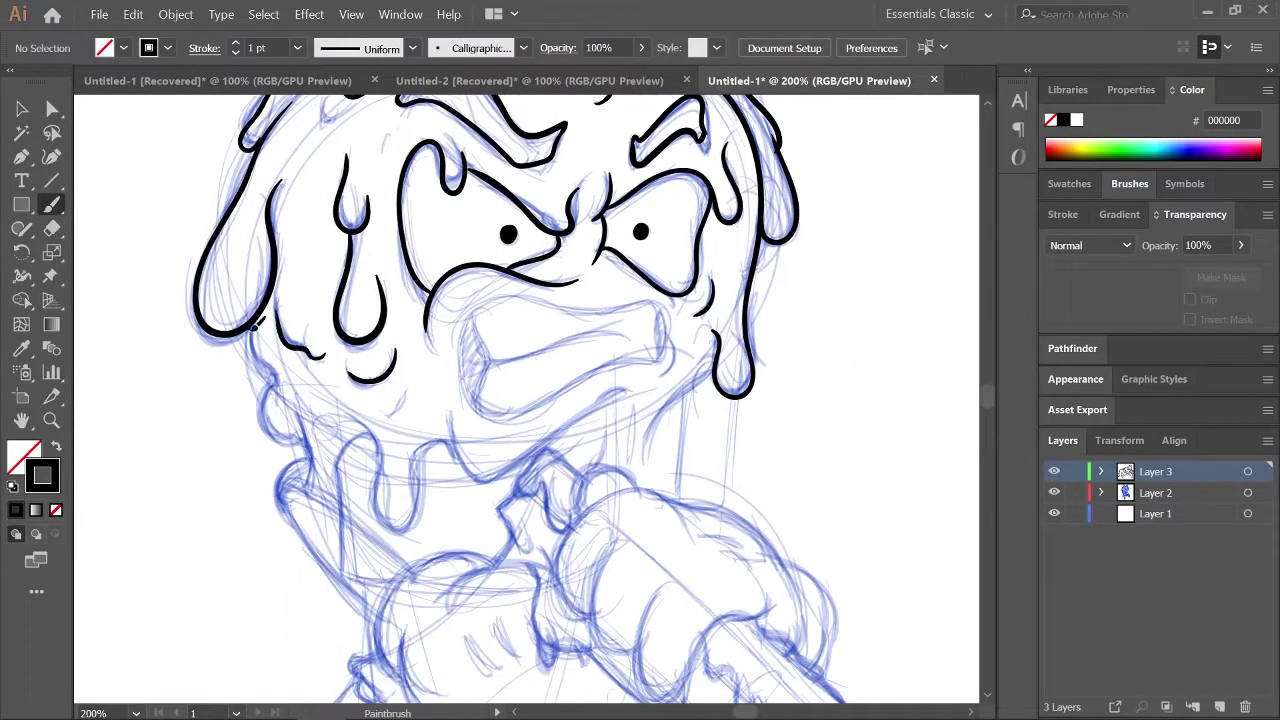
{"action": "left_click_drag", "start_coordinate": [902, 234], "coordinate": [837, 549]}
{"action": "mouse_move", "coordinate": [372, 255]}
{"action": "left_mouse_down"}
{"action": "mouse_move", "coordinate": [320, 166]}
{"action": "mouse_move", "coordinate": [372, 250]}
{"action": "left_mouse_up"}
{"action": "left_click_drag", "start_coordinate": [365, 232], "coordinate": [355, 340]}
Ink the snarling mouth with teeth and lower lip.
{"action": "left_click_drag", "start_coordinate": [390, 215], "coordinate": [468, 290]}
{"action": "scroll", "coordinate": [470, 290], "scroll_direction": "down", "scroll_amount": 5}
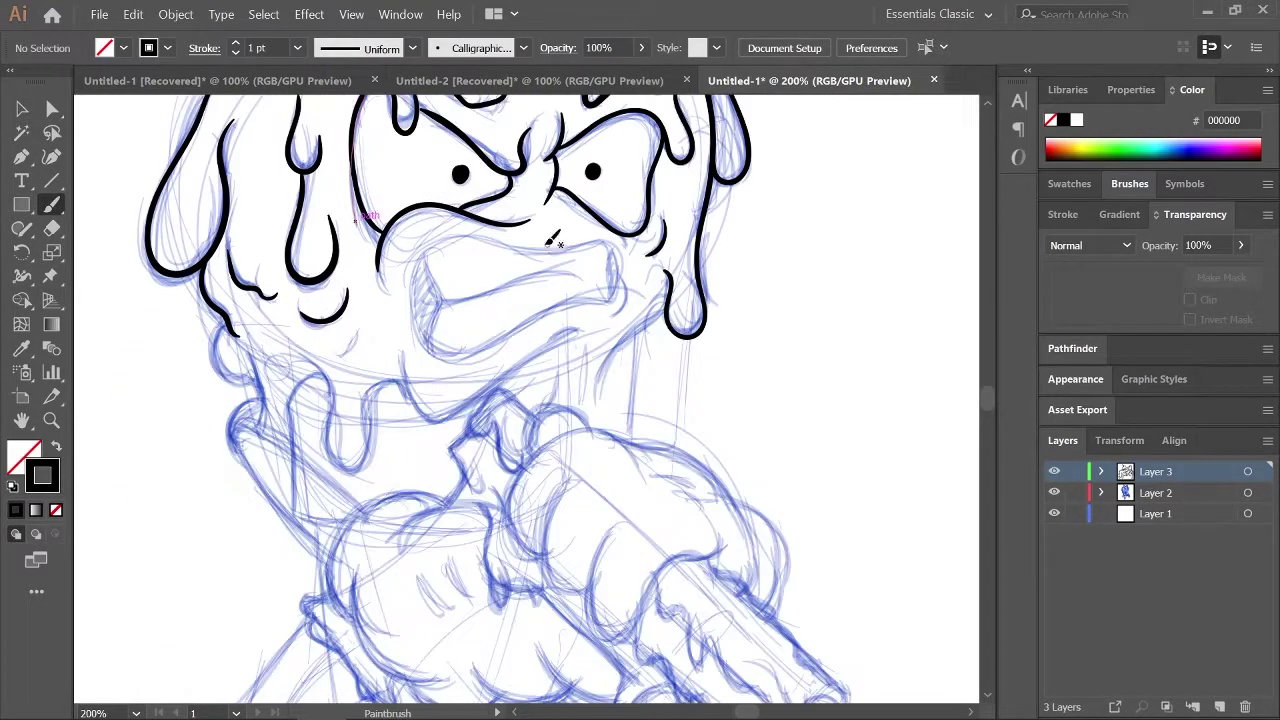
{"action": "left_click_drag", "start_coordinate": [410, 250], "coordinate": [620, 360]}
{"action": "left_click_drag", "start_coordinate": [600, 228], "coordinate": [410, 350]}
Ink the gloved hand outline, knuckles and fingers.
{"action": "scroll", "coordinate": [837, 391], "scroll_direction": "down", "scroll_amount": 2}
{"action": "left_click_drag", "start_coordinate": [675, 402], "coordinate": [568, 390]}
{"action": "left_click_drag", "start_coordinate": [465, 425], "coordinate": [700, 425]}
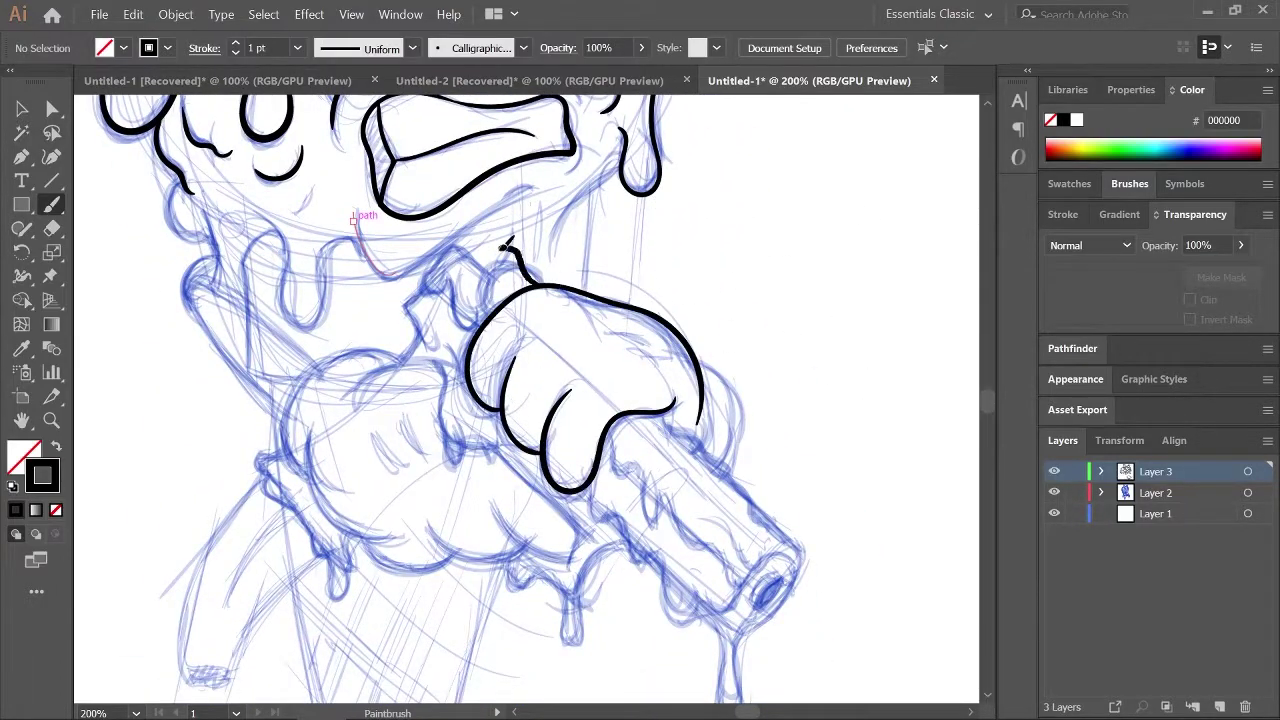
{"action": "left_click_drag", "start_coordinate": [540, 300], "coordinate": [510, 262]}
{"action": "left_click_drag", "start_coordinate": [600, 400], "coordinate": [680, 305]}
Ink the tube's top edge, wavy underside and the drips hanging from it.
{"action": "left_click_drag", "start_coordinate": [680, 400], "coordinate": [530, 400]}
{"action": "left_click_drag", "start_coordinate": [580, 340], "coordinate": [722, 488]}
{"action": "mouse_move", "coordinate": [520, 345]}
{"action": "left_mouse_down"}
{"action": "mouse_move", "coordinate": [645, 470]}
{"action": "mouse_move", "coordinate": [715, 480]}
{"action": "left_mouse_up"}
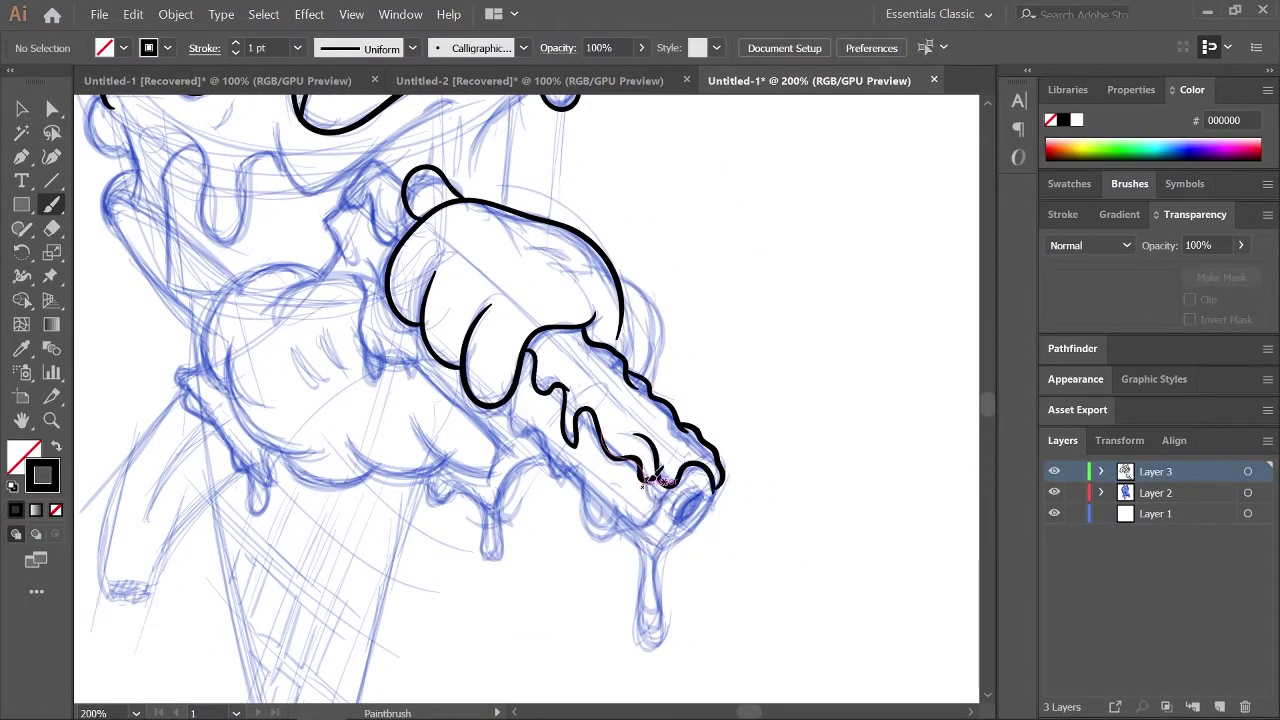
{"action": "left_click_drag", "start_coordinate": [510, 400], "coordinate": [640, 510]}
{"action": "mouse_move", "coordinate": [605, 440]}
{"action": "left_mouse_down"}
{"action": "mouse_move", "coordinate": [670, 500]}
{"action": "mouse_move", "coordinate": [712, 488]}
{"action": "left_mouse_up"}
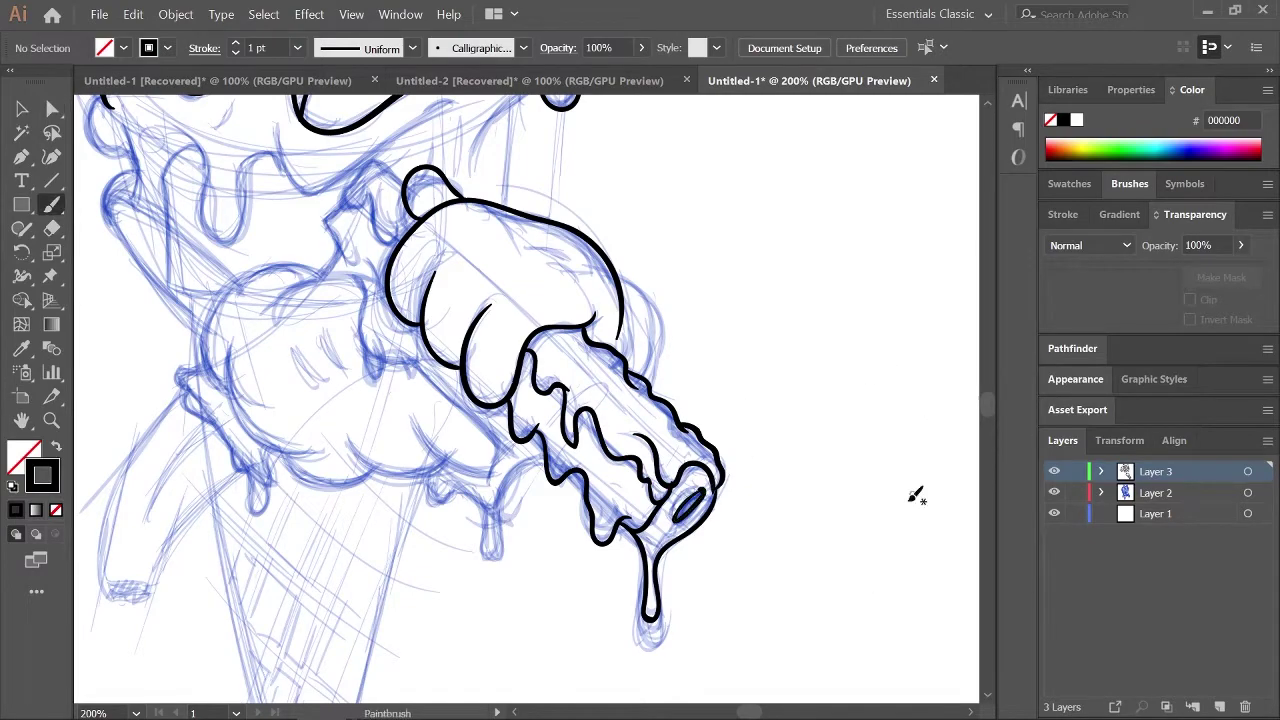
Ink the dripping glove cuff and the scoop's bottom and left edges.
{"action": "left_click_drag", "start_coordinate": [916, 495], "coordinate": [989, 569]}
{"action": "mouse_move", "coordinate": [482, 234]}
{"action": "left_mouse_down"}
{"action": "mouse_move", "coordinate": [410, 300]}
{"action": "mouse_move", "coordinate": [455, 355]}
{"action": "left_mouse_up"}
{"action": "left_click_drag", "start_coordinate": [793, 404], "coordinate": [807, 349]}
{"action": "mouse_move", "coordinate": [598, 505]}
{"action": "left_mouse_down"}
{"action": "mouse_move", "coordinate": [556, 508]}
{"action": "mouse_move", "coordinate": [445, 460]}
{"action": "mouse_move", "coordinate": [395, 470]}
{"action": "left_mouse_up"}
{"action": "mouse_move", "coordinate": [318, 385]}
{"action": "left_mouse_down"}
{"action": "mouse_move", "coordinate": [410, 468]}
{"action": "mouse_move", "coordinate": [415, 284]}
{"action": "left_mouse_up"}
{"action": "left_click_drag", "start_coordinate": [487, 313], "coordinate": [572, 497]}
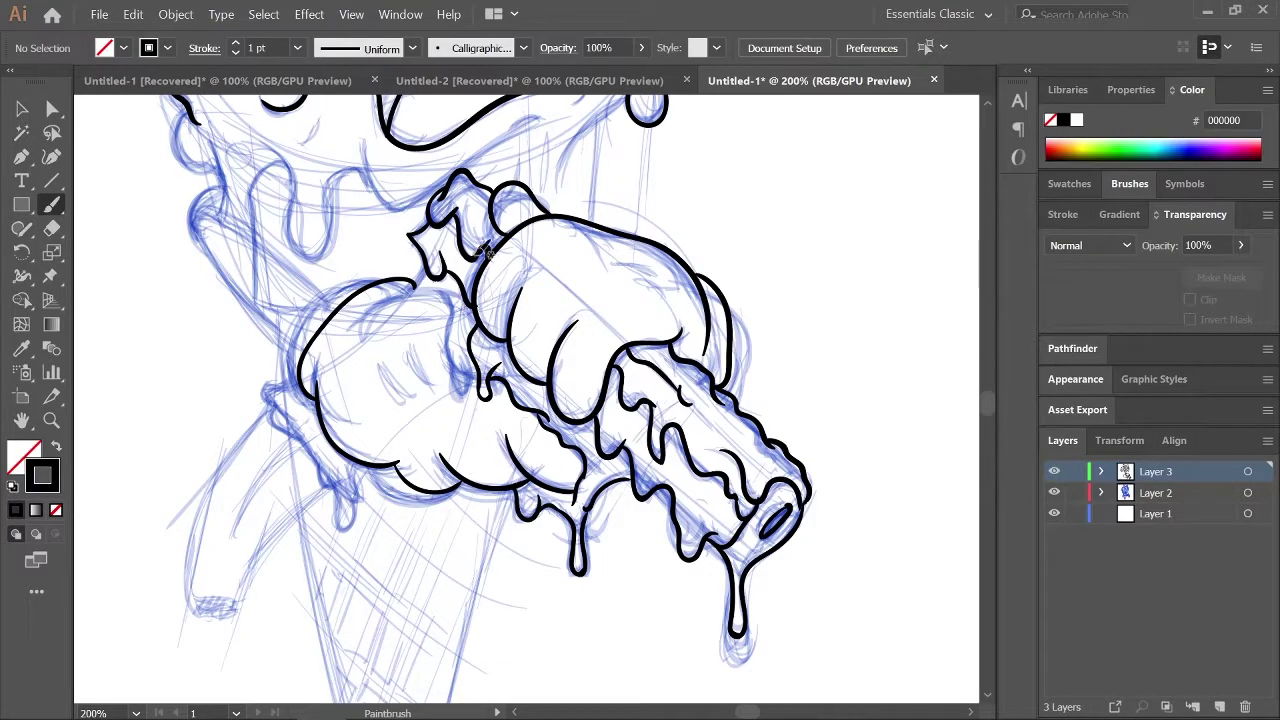
{"action": "scroll", "coordinate": [290, 428], "scroll_direction": "up", "scroll_amount": 5}
Ink the cone's upper-left and lower-left outline with bold black calligraphic strokes.
{"action": "left_click_drag", "start_coordinate": [200, 440], "coordinate": [340, 530]}
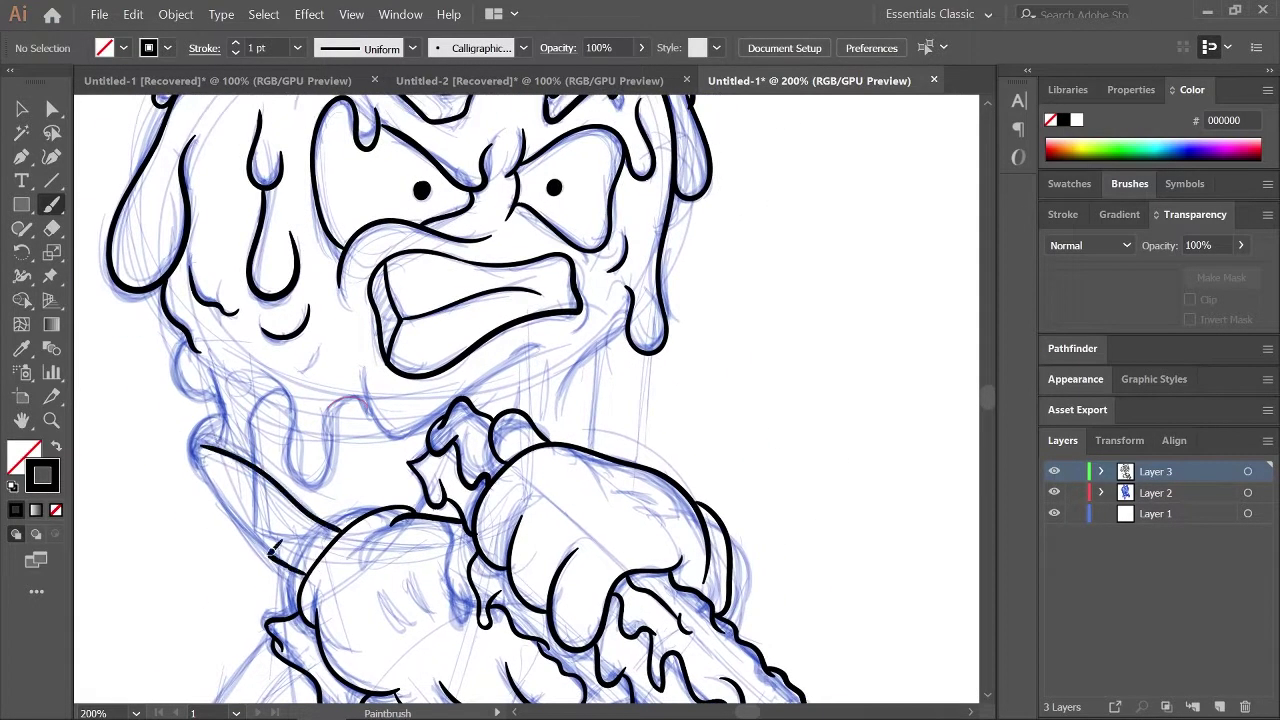
{"action": "scroll", "coordinate": [323, 334], "scroll_direction": "down", "scroll_amount": 5}
{"action": "left_click_drag", "start_coordinate": [275, 570], "coordinate": [360, 395]}
{"action": "left_click_drag", "start_coordinate": [315, 580], "coordinate": [365, 405]}
{"action": "left_click_drag", "start_coordinate": [360, 390], "coordinate": [425, 462]}
{"action": "scroll", "coordinate": [851, 392], "scroll_direction": "up", "scroll_amount": 5}
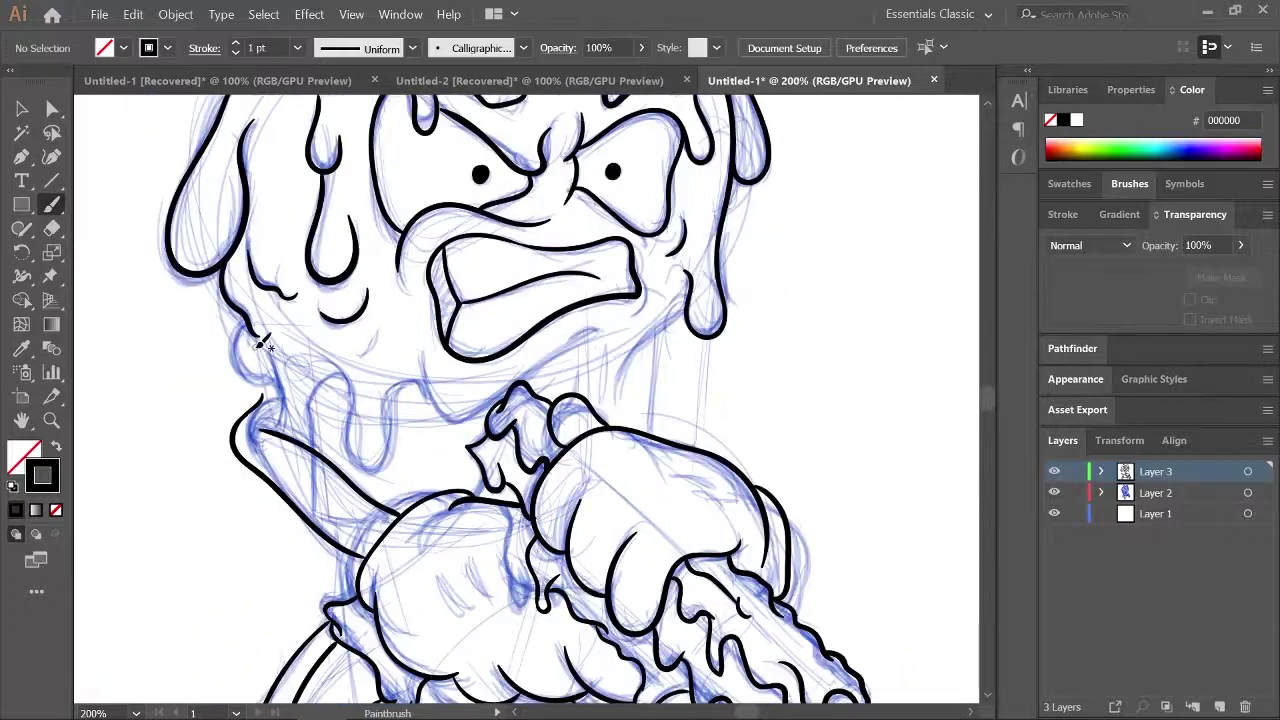
Ink extra detail strokes beside the dripping scoop and hatch lines across the cone.
{"action": "left_click_drag", "start_coordinate": [255, 335], "coordinate": [667, 272]}
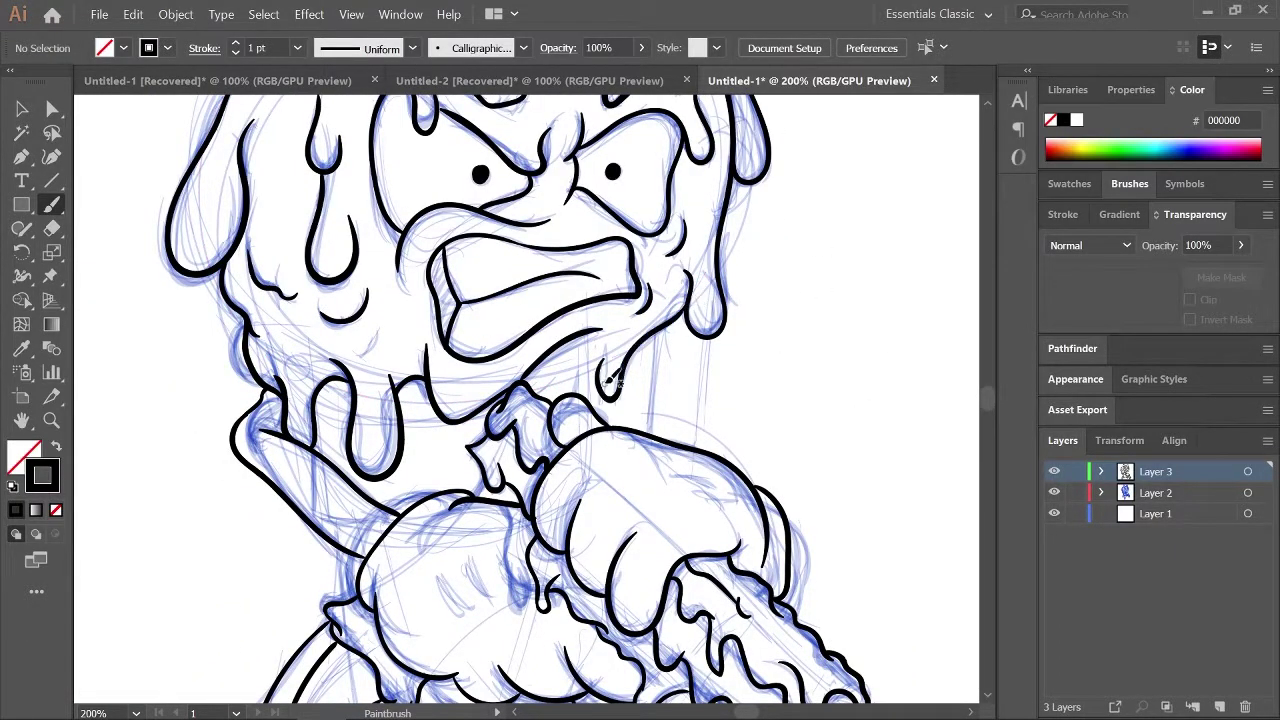
{"action": "scroll", "coordinate": [771, 457], "scroll_direction": "down", "scroll_amount": 5}
{"action": "scroll", "coordinate": [745, 328], "scroll_direction": "up", "scroll_amount": 5}
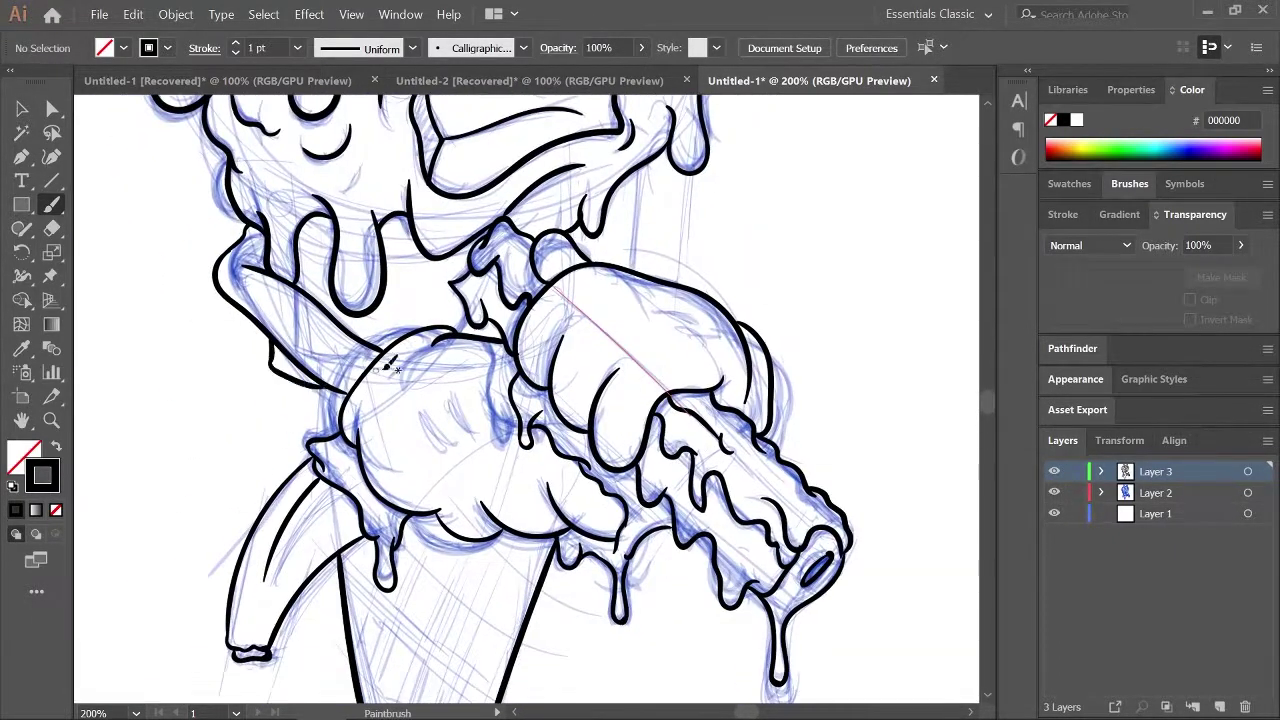
{"action": "scroll", "coordinate": [886, 263], "scroll_direction": "up", "scroll_amount": 5}
{"action": "scroll", "coordinate": [345, 560], "scroll_direction": "down", "scroll_amount": 2}
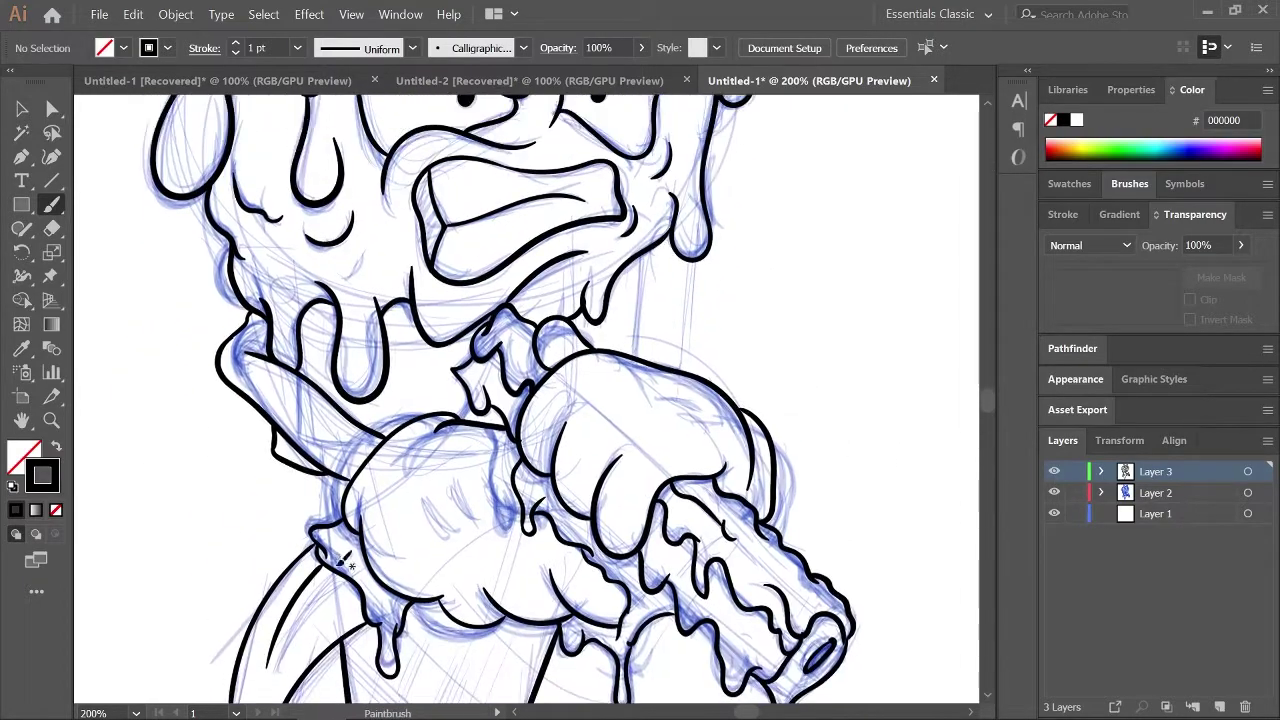
{"action": "scroll", "coordinate": [320, 470], "scroll_direction": "right", "scroll_amount": 1}
{"action": "left_click_drag", "start_coordinate": [633, 292], "coordinate": [632, 366]}
{"action": "left_click_drag", "start_coordinate": [580, 298], "coordinate": [645, 272]}
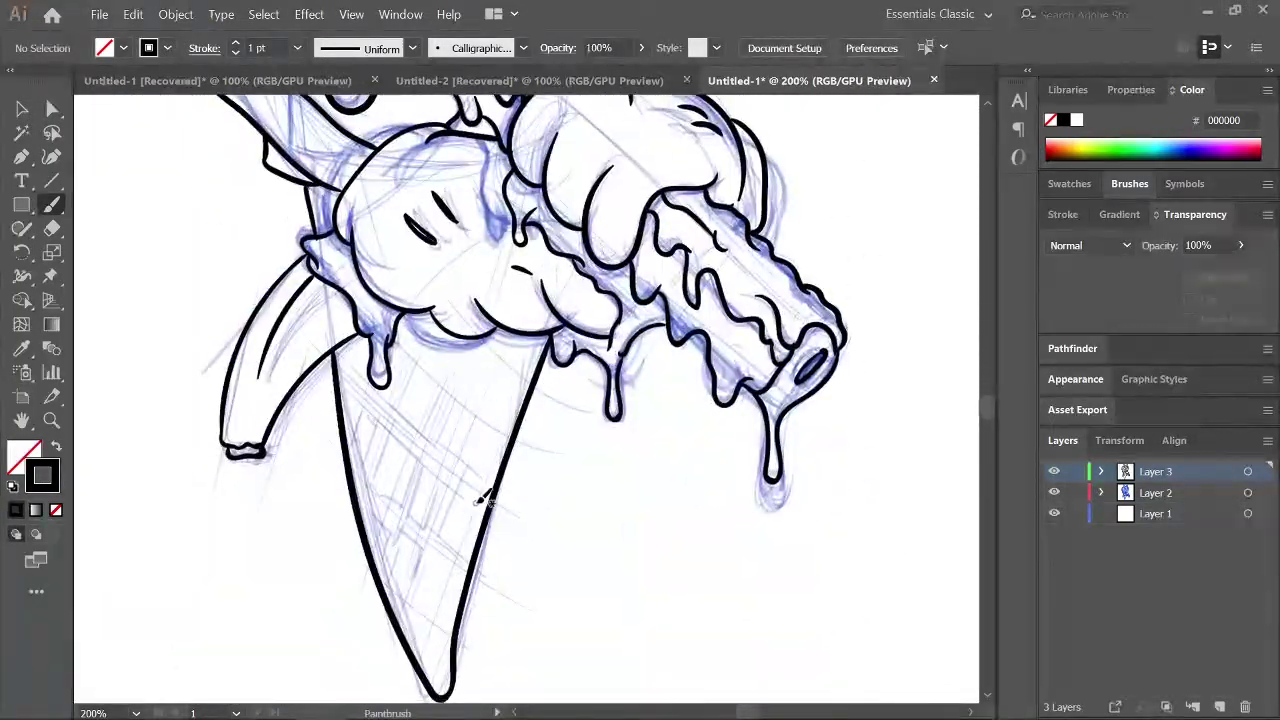
{"action": "left_click_drag", "start_coordinate": [410, 585], "coordinate": [372, 483]}
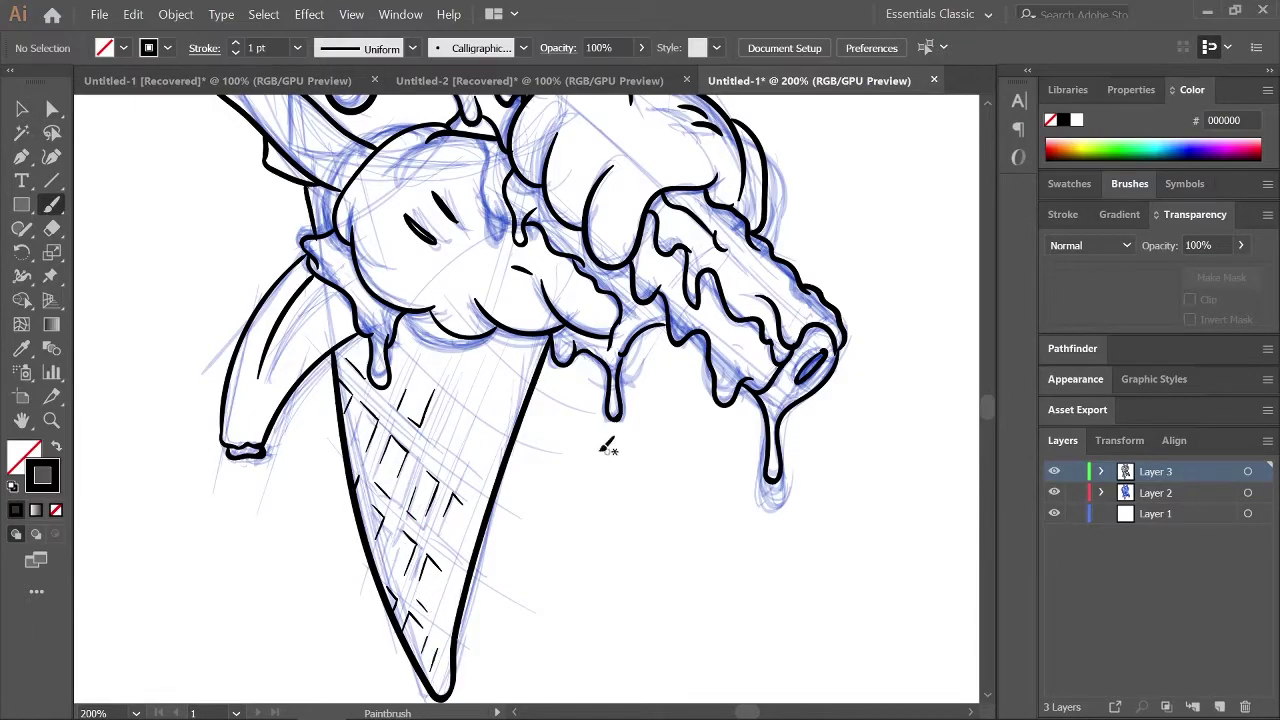
{"action": "key", "text": "ctrl+minus"}
{"action": "key", "text": "ctrl+minus"}
{"action": "key", "text": "ctrl+minus"}
With the Pencil, draw small shadow shapes near the mouth and beneath two drips.
{"action": "key", "text": "ctrl+plus"}
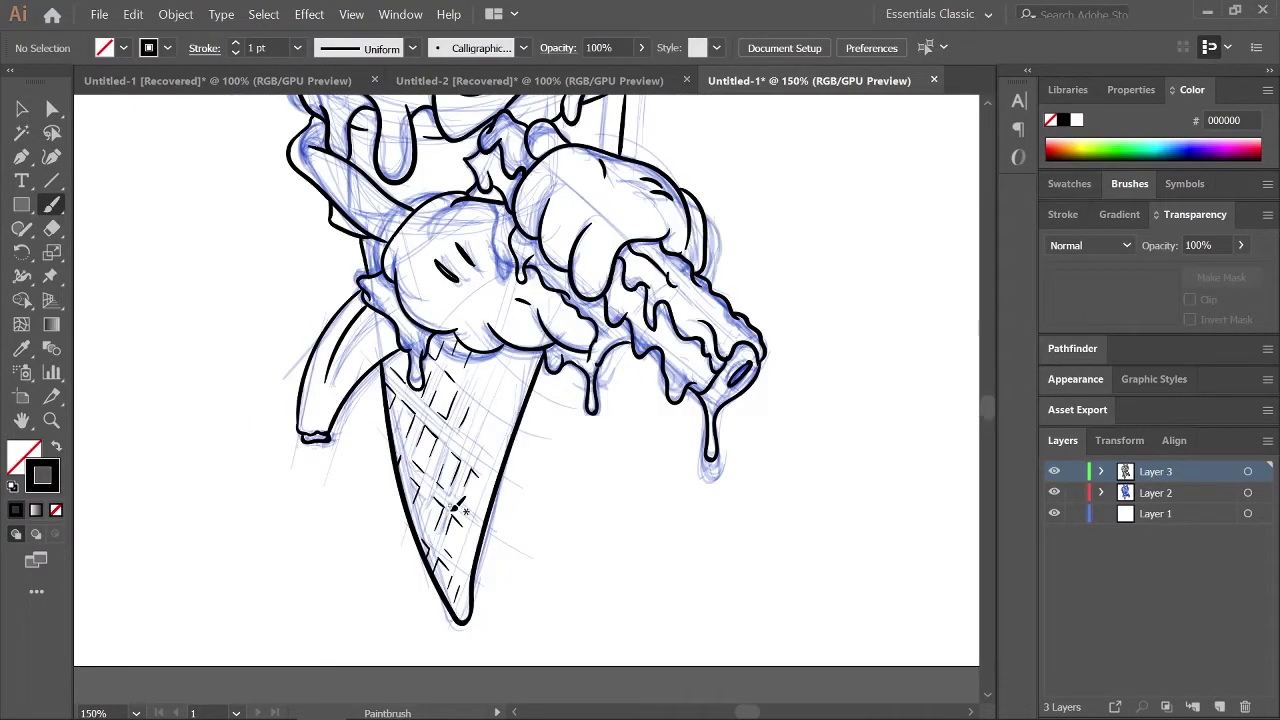
{"action": "key", "text": "ctrl+plus"}
{"action": "scroll", "coordinate": [822, 418], "scroll_direction": "up", "scroll_amount": 3}
{"action": "scroll", "coordinate": [790, 300], "scroll_direction": "down", "scroll_amount": 5}
{"action": "key", "text": "ctrl+minus"}
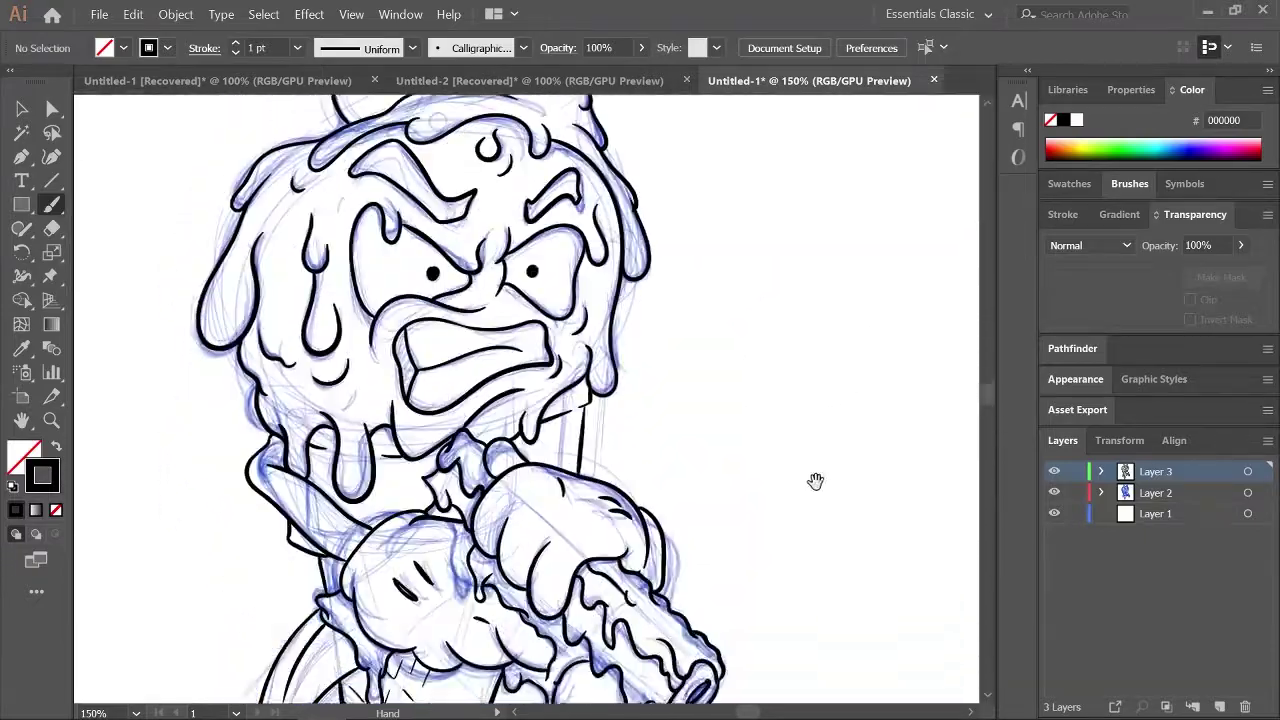
{"action": "scroll", "coordinate": [814, 480], "scroll_direction": "up", "scroll_amount": 1}
{"action": "key", "text": "ctrl+plus"}
{"action": "key", "text": "ctrl+plus"}
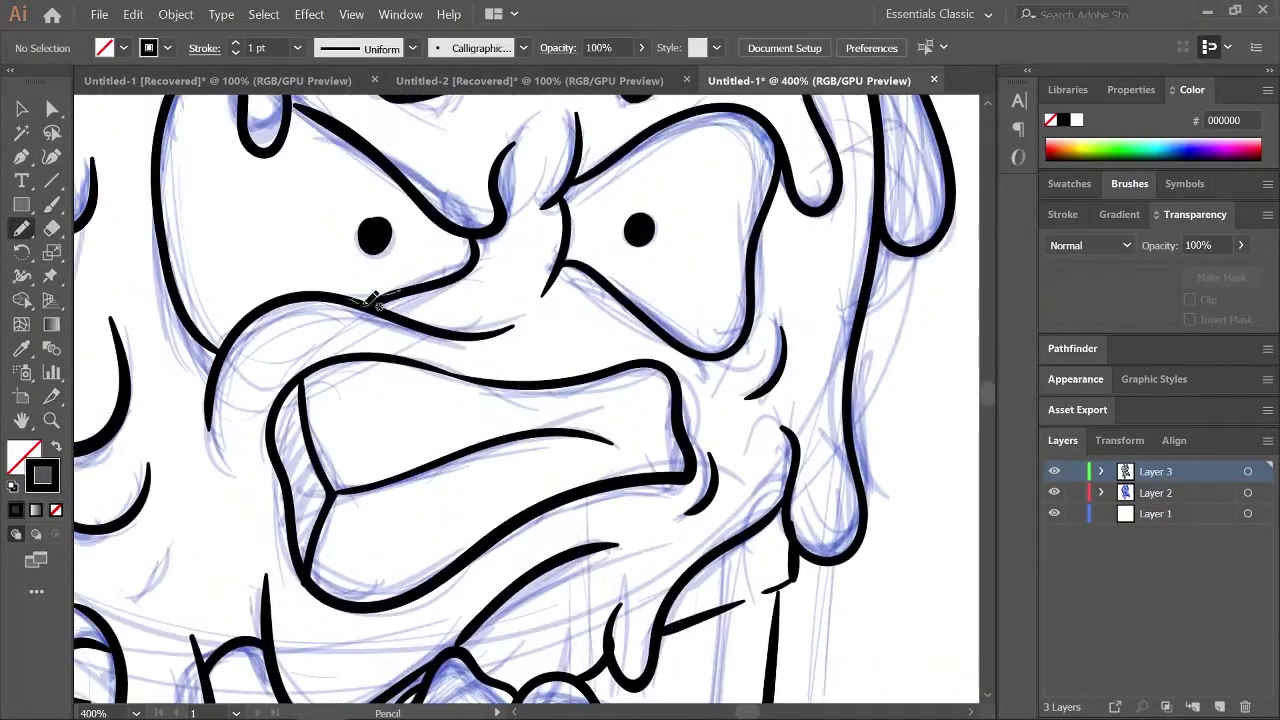
{"action": "key", "text": "n"}
{"action": "left_click_drag", "start_coordinate": [540, 470], "coordinate": [585, 490]}
{"action": "scroll", "coordinate": [700, 330], "scroll_direction": "down", "scroll_amount": 1}
{"action": "scroll", "coordinate": [700, 330], "scroll_direction": "left", "scroll_amount": 3}
{"action": "left_click_drag", "start_coordinate": [415, 330], "coordinate": [360, 400]}
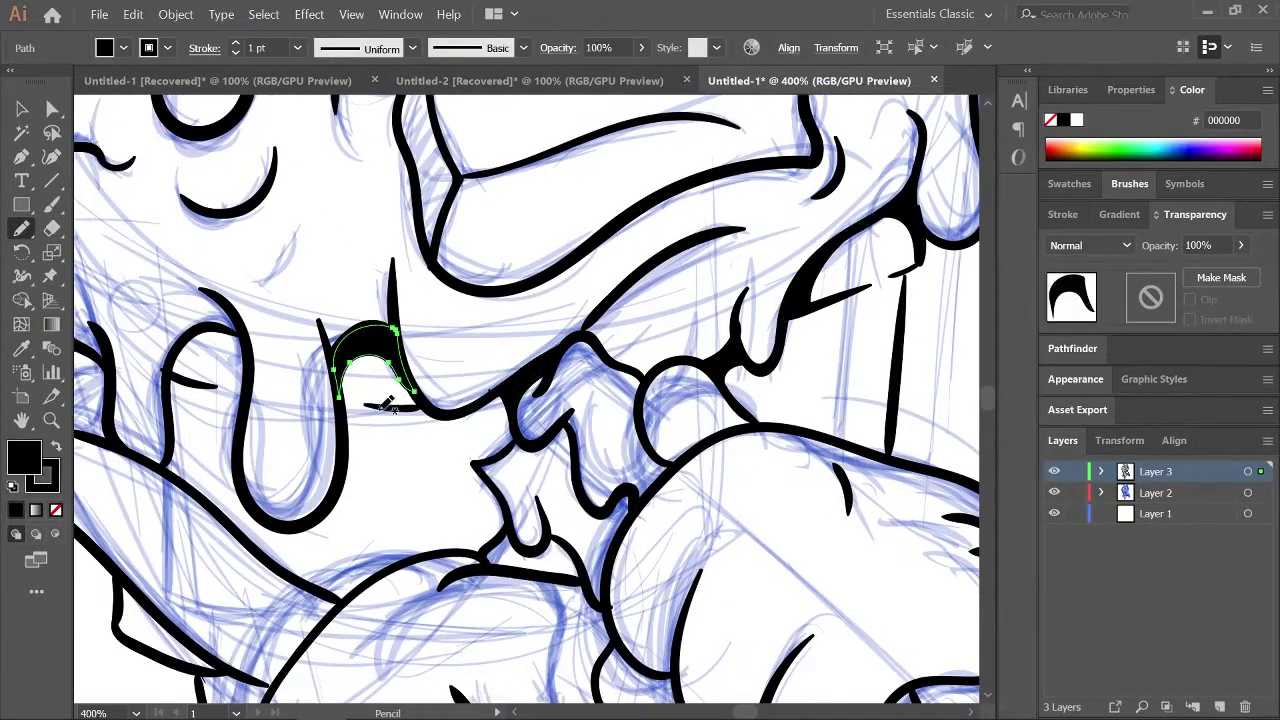
{"action": "scroll", "coordinate": [500, 400], "scroll_direction": "left", "scroll_amount": 4}
{"action": "left_click_drag", "start_coordinate": [228, 388], "coordinate": [286, 418]}
Draw one more small shadow shape beside the drips and give it a solid black fill.
{"action": "key", "text": "ctrl+minus"}
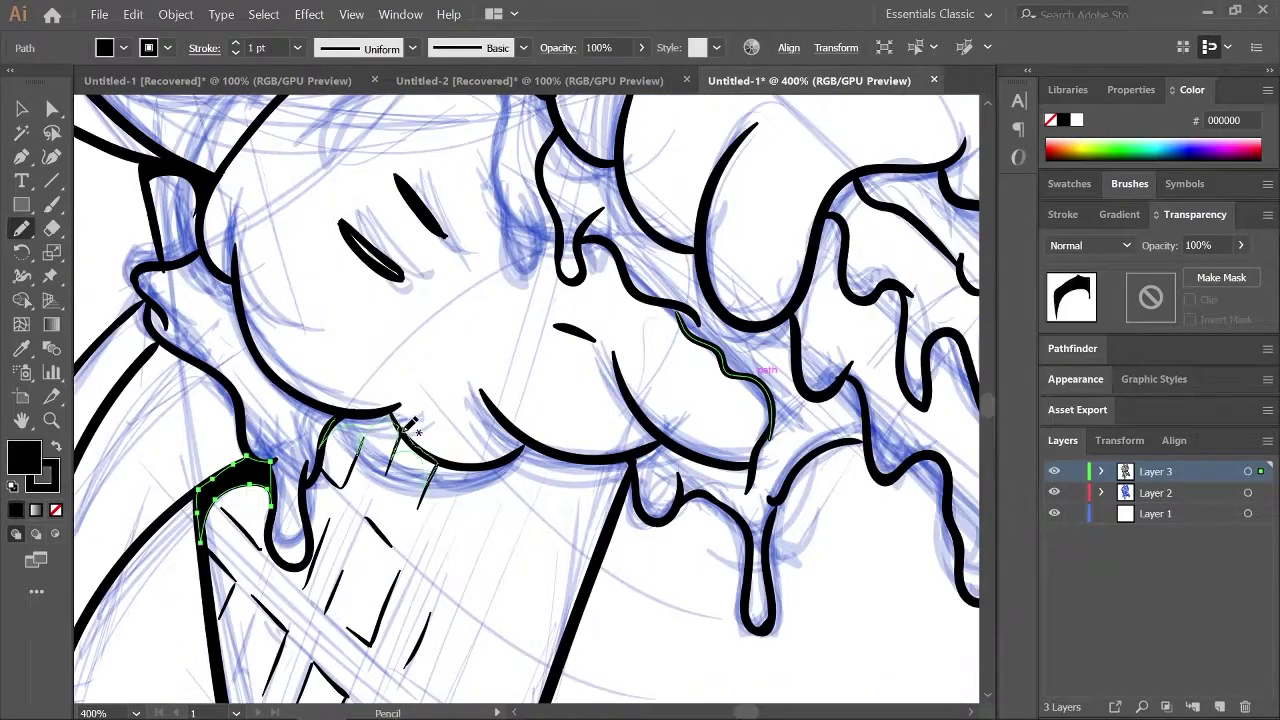
{"action": "scroll", "coordinate": [640, 470], "scroll_direction": "left", "scroll_amount": 5}
{"action": "scroll", "coordinate": [694, 472], "scroll_direction": "down", "scroll_amount": 3}
{"action": "scroll", "coordinate": [697, 473], "scroll_direction": "up", "scroll_amount": 3}
{"action": "scroll", "coordinate": [525, 400], "scroll_direction": "down", "scroll_amount": 5}
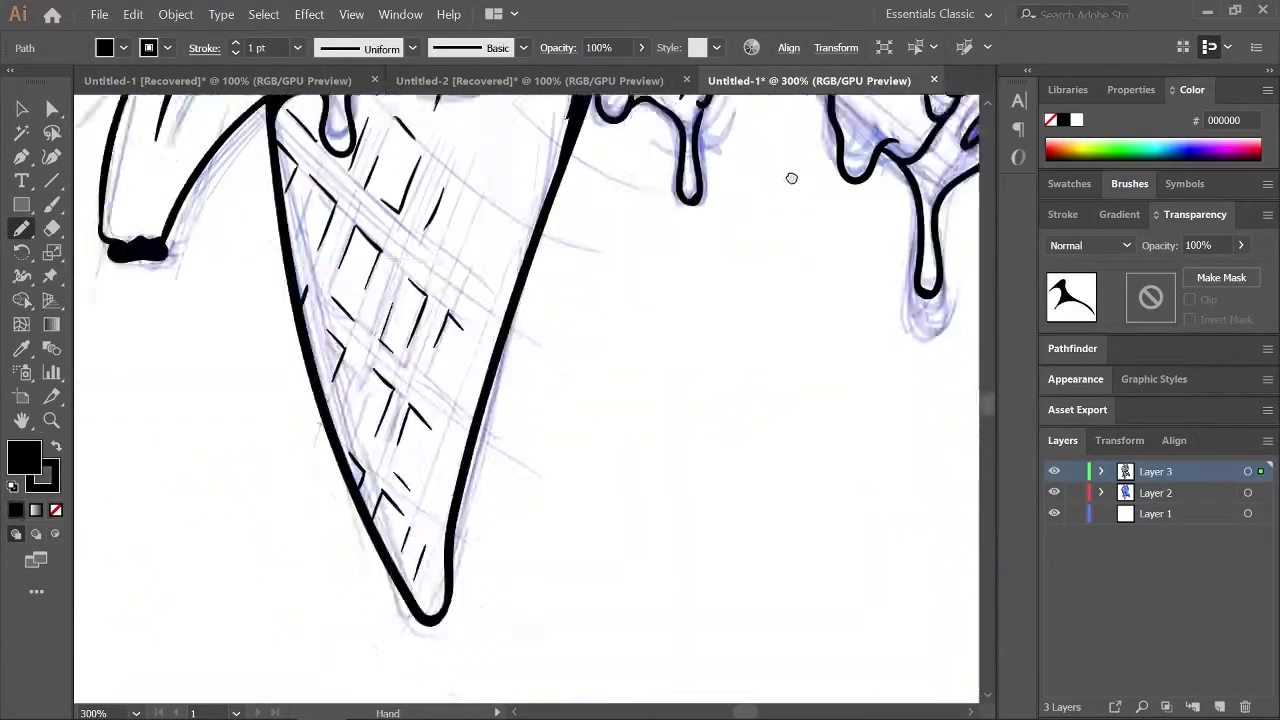
{"action": "scroll", "coordinate": [525, 400], "scroll_direction": "up", "scroll_amount": 6}
{"action": "left_click_drag", "start_coordinate": [440, 447], "coordinate": [478, 490]}
{"action": "scroll", "coordinate": [838, 229], "scroll_direction": "down", "scroll_amount": 3}
{"action": "scroll", "coordinate": [849, 286], "scroll_direction": "up", "scroll_amount": 3}
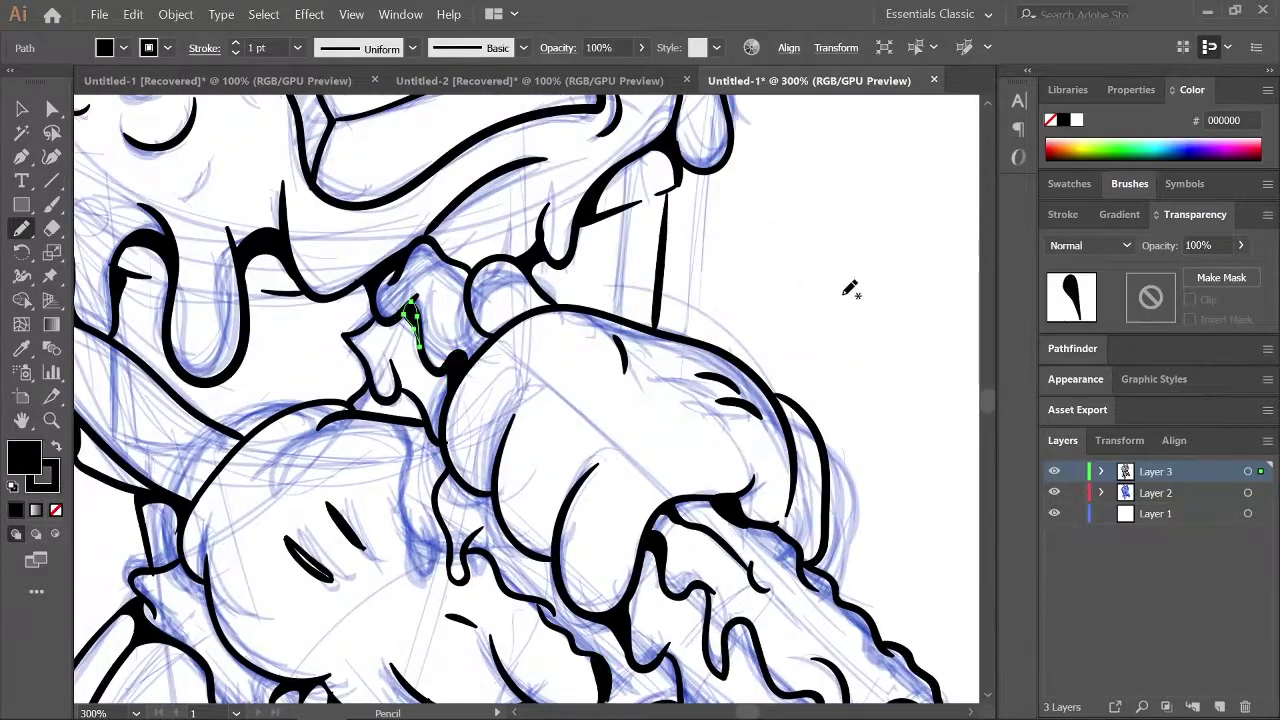
{"action": "scroll", "coordinate": [849, 286], "scroll_direction": "up", "scroll_amount": 3}
{"action": "key", "text": "shift+x"}
{"action": "scroll", "coordinate": [847, 333], "scroll_direction": "up", "scroll_amount": 3}
{"action": "scroll", "coordinate": [847, 333], "scroll_direction": "left", "scroll_amount": 4}
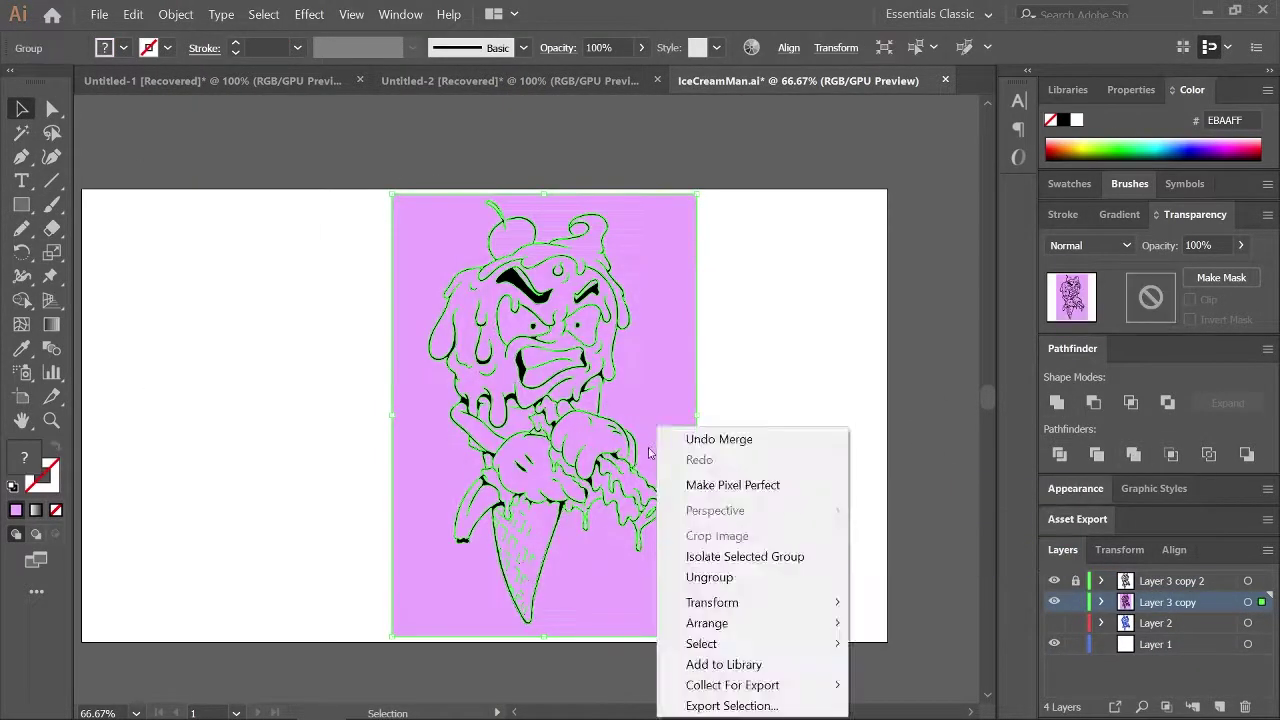
Scroll down over the character with its flat light violet (#EBAAFF) base fill.
{"action": "scroll", "coordinate": [862, 388], "scroll_direction": "down", "scroll_amount": 5}
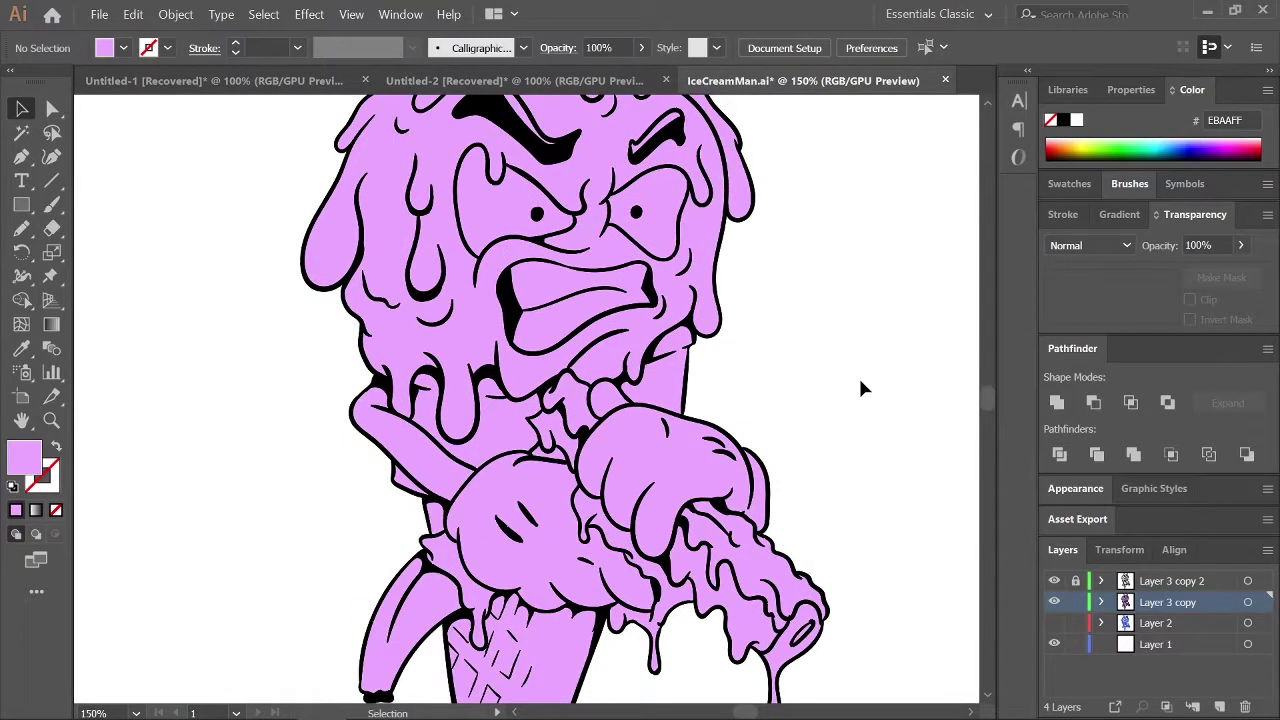
Fill the selected glove shapes white, then select the purple drip shape.
{"action": "left_click", "coordinate": [1078, 121]}
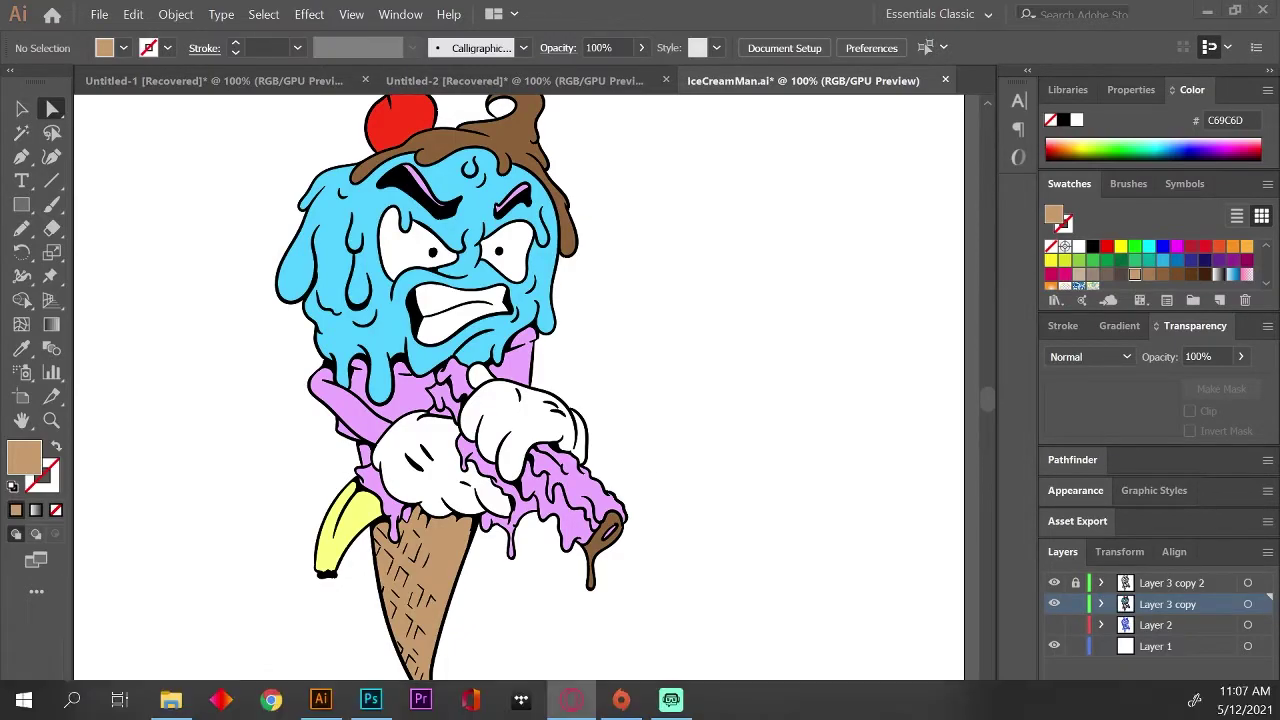
{"action": "left_click", "coordinate": [575, 478]}
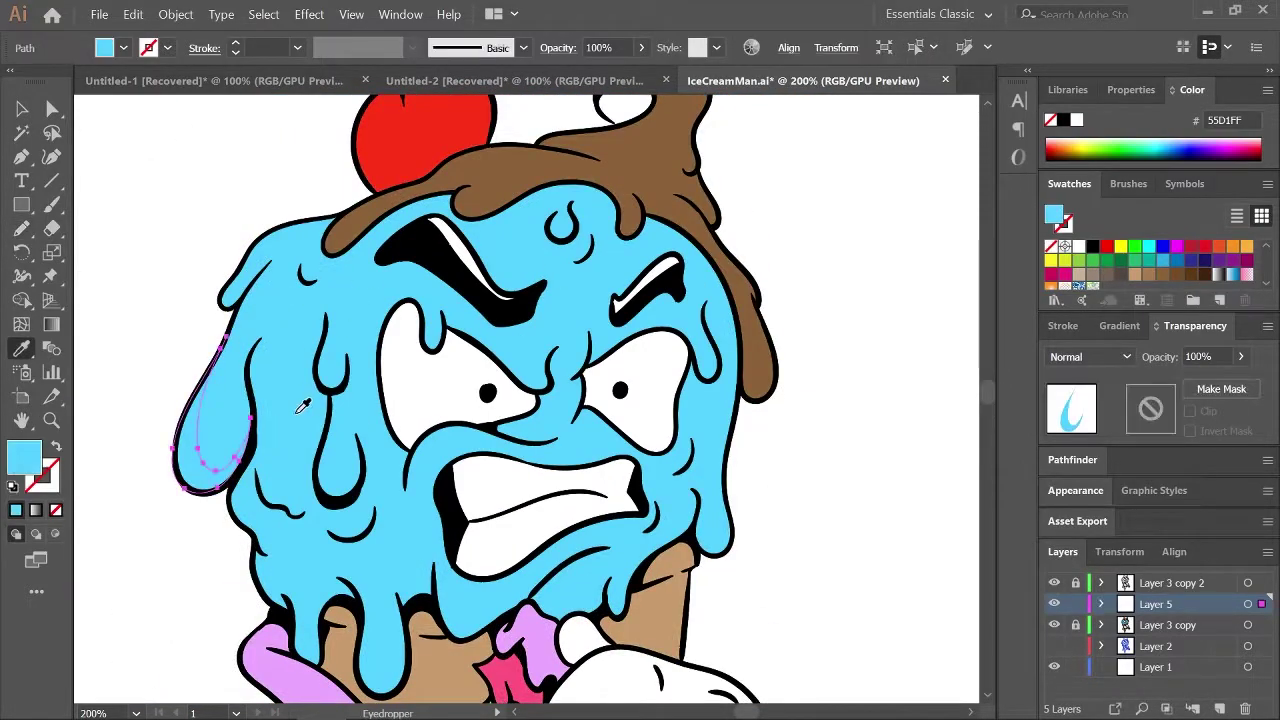
Give the new shading shape on the scoop a darker blue fill.
{"action": "double_click", "coordinate": [27, 458]}
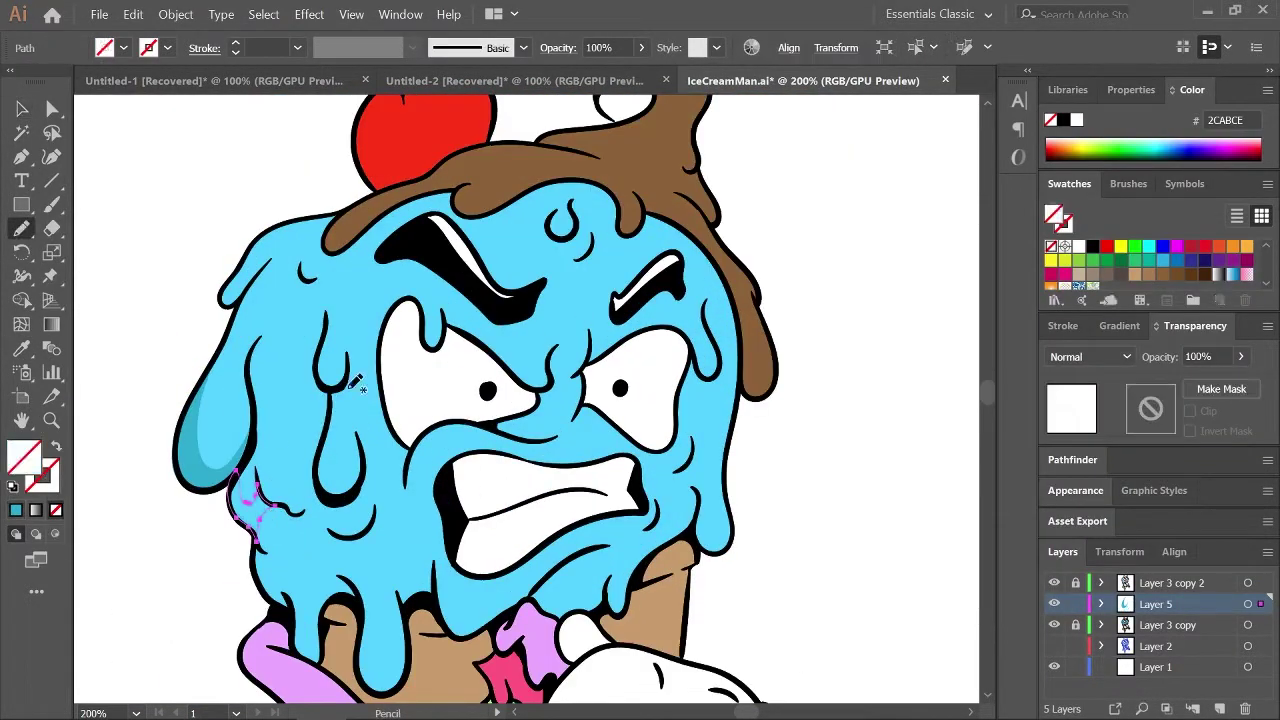
{"action": "left_click", "coordinate": [16, 511]}
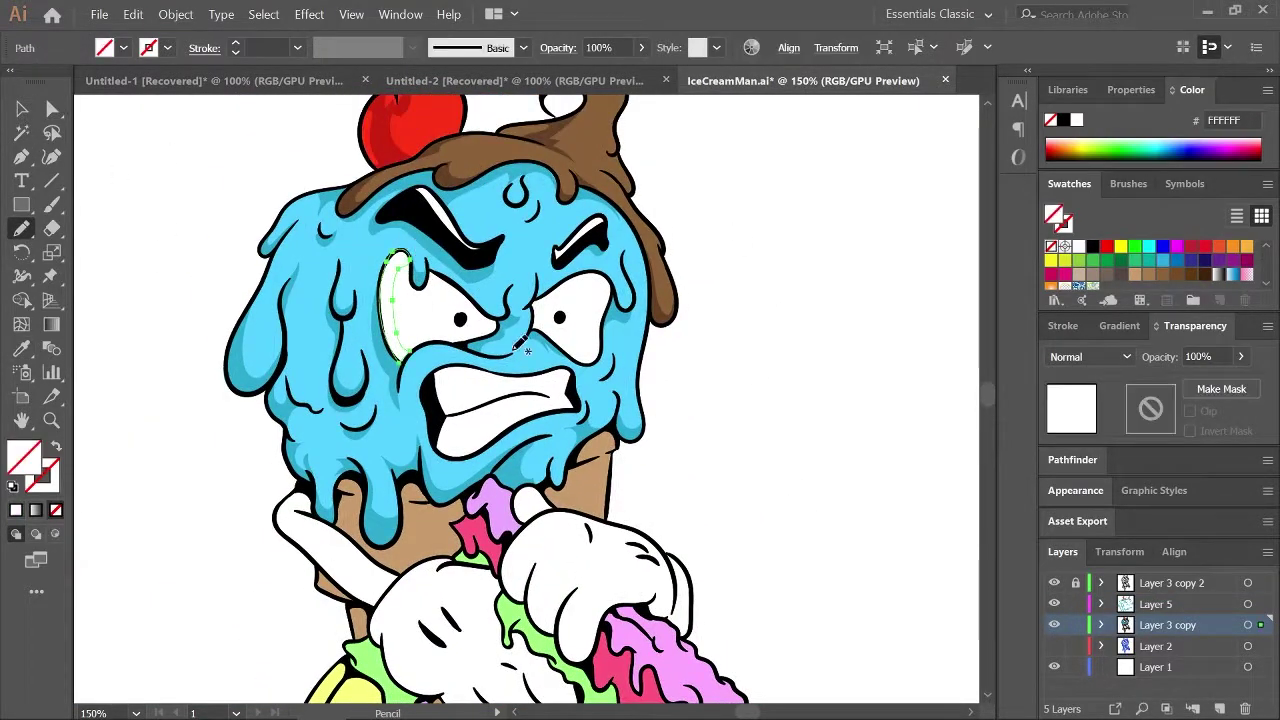
Draw a darker tan shading shape across the cone.
{"action": "key", "text": "ctrl+shift+a"}
{"action": "key", "text": "n"}
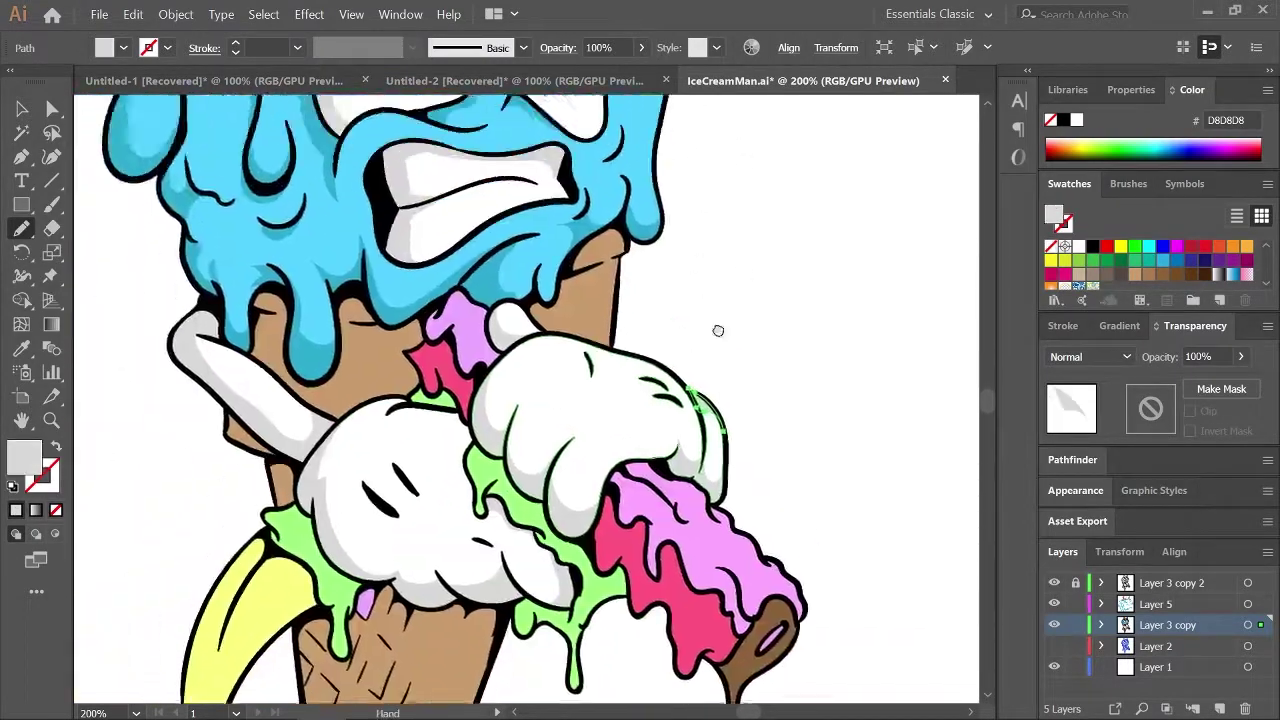
{"action": "left_click_drag", "start_coordinate": [714, 329], "coordinate": [790, 90]}
{"action": "left_click", "coordinate": [290, 430]}
{"action": "double_click", "coordinate": [24, 458]}
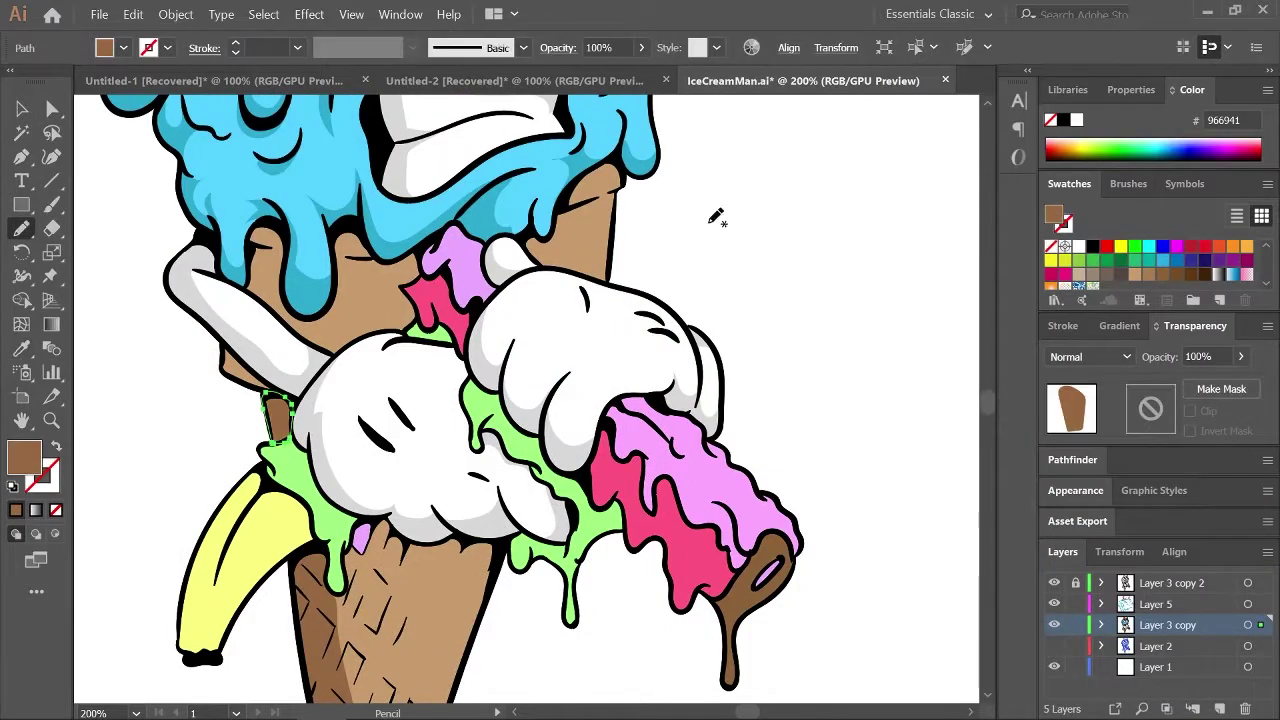
{"action": "scroll", "coordinate": [716, 218], "scroll_direction": "up", "scroll_amount": 3}
{"action": "mouse_move", "coordinate": [264, 382]}
{"action": "left_mouse_down"}
{"action": "mouse_move", "coordinate": [330, 433]}
{"action": "mouse_move", "coordinate": [432, 358]}
{"action": "left_mouse_up"}
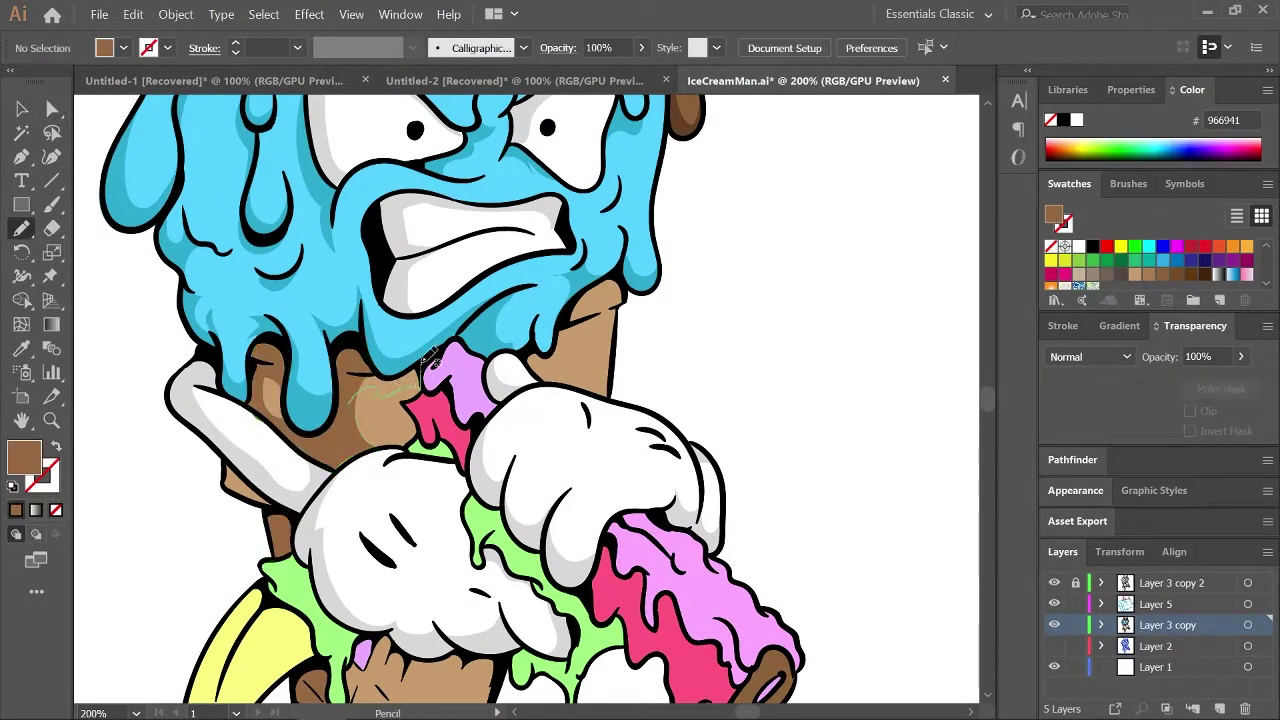
Set the fill colour to yellow D8D855.
{"action": "left_click_drag", "start_coordinate": [625, 287], "coordinate": [627, 289]}
{"action": "scroll", "coordinate": [820, 423], "scroll_direction": "down", "scroll_amount": 3}
{"action": "scroll", "coordinate": [766, 449], "scroll_direction": "down", "scroll_amount": 5}
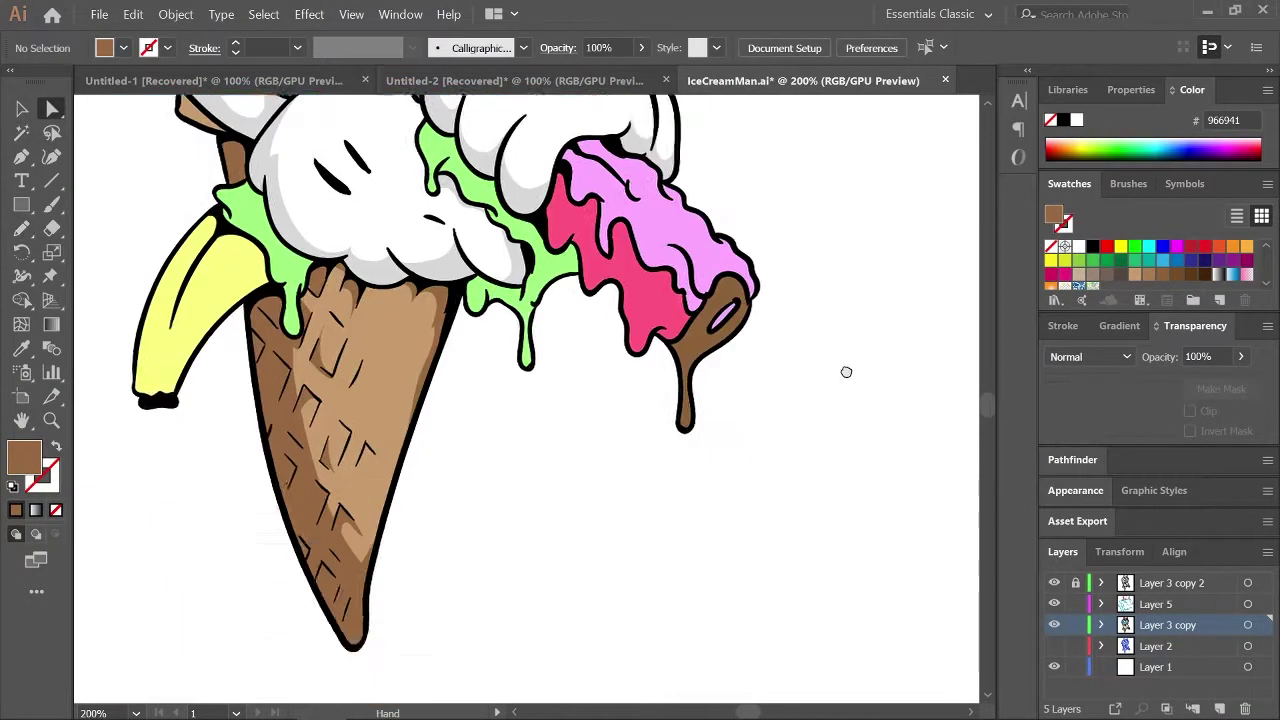
{"action": "scroll", "coordinate": [846, 371], "scroll_direction": "up", "scroll_amount": 3}
{"action": "double_click", "coordinate": [24, 456]}
{"action": "left_click", "coordinate": [1186, 371]}
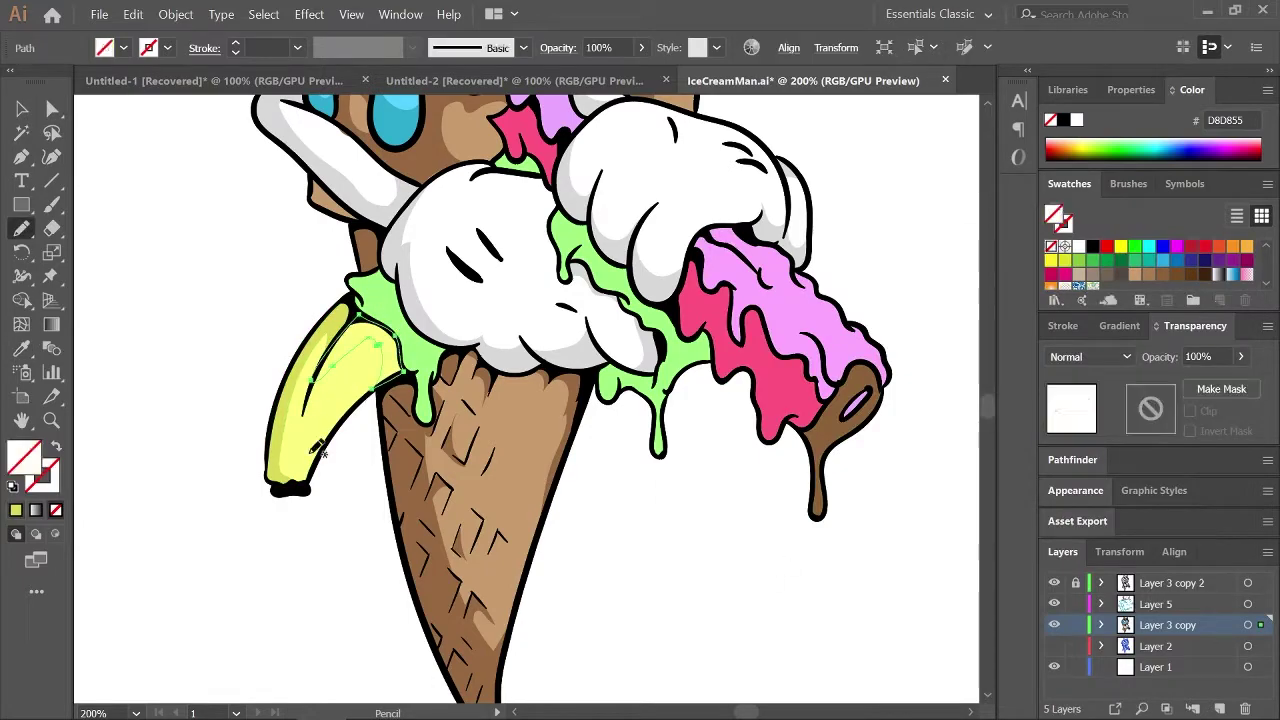
{"action": "scroll", "coordinate": [700, 343], "scroll_direction": "up", "scroll_amount": 3}
{"action": "scroll", "coordinate": [700, 343], "scroll_direction": "right", "scroll_amount": 3}
Sample the pink drip and apply a darker purple shading fill.
{"action": "key", "text": "i"}
{"action": "left_click", "coordinate": [560, 470]}
{"action": "double_click", "coordinate": [24, 456]}
{"action": "left_click", "coordinate": [1189, 299]}
{"action": "key", "text": "a"}
{"action": "left_click", "coordinate": [737, 376]}
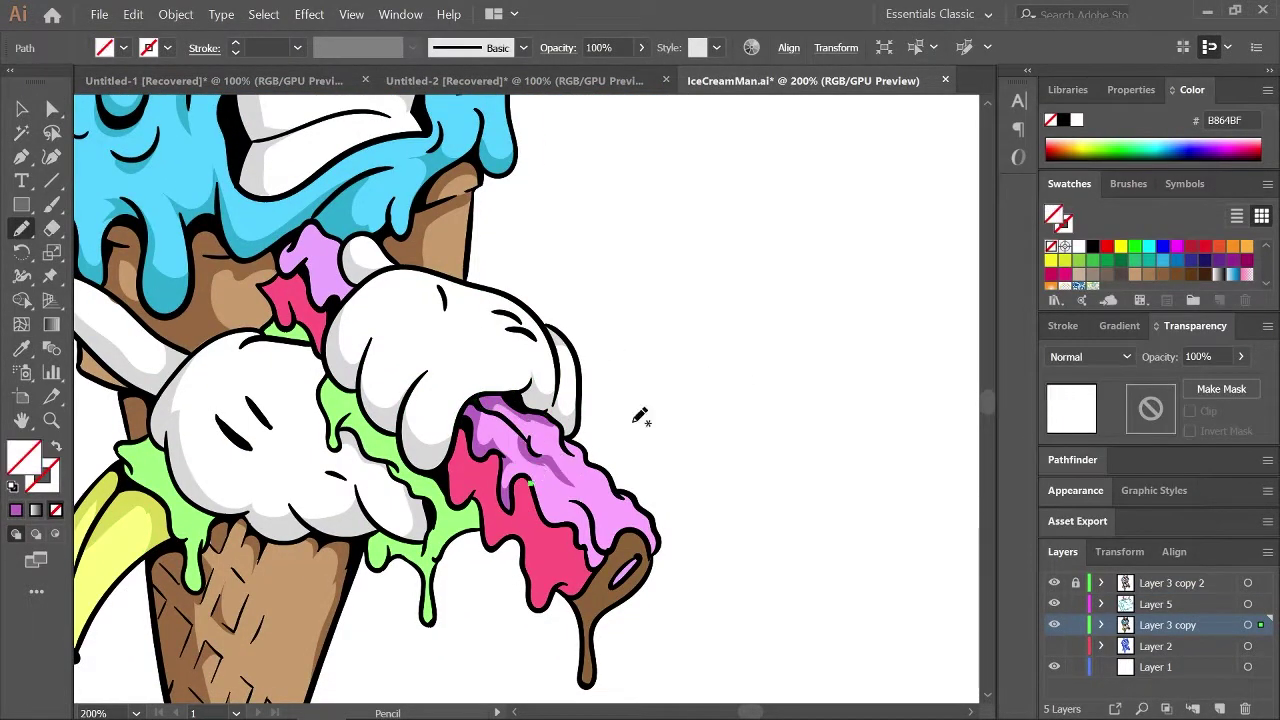
{"action": "key", "text": "ctrl+shift+a"}
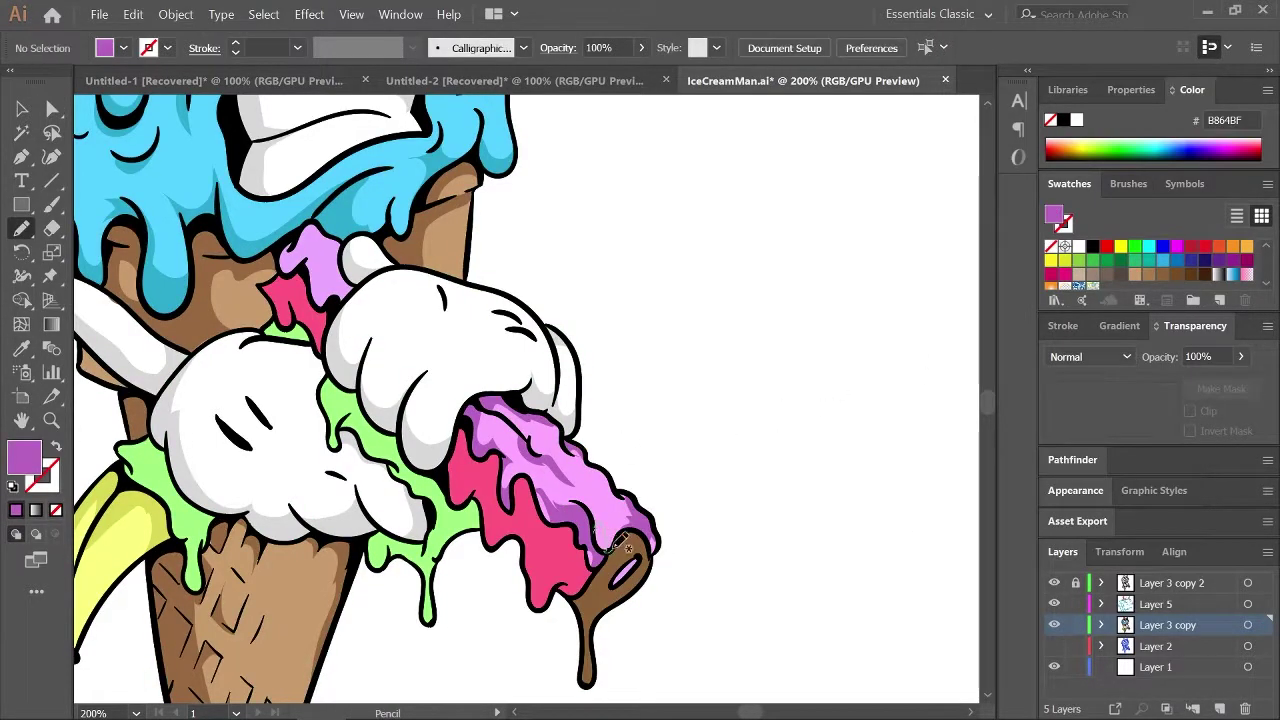
Pencil dark pink shading onto the pink drips.
{"action": "scroll", "coordinate": [372, 233], "scroll_direction": "up", "scroll_amount": 1}
{"action": "scroll", "coordinate": [372, 233], "scroll_direction": "left", "scroll_amount": 2}
{"action": "key", "text": "n"}
{"action": "scroll", "coordinate": [837, 443], "scroll_direction": "down", "scroll_amount": 1}
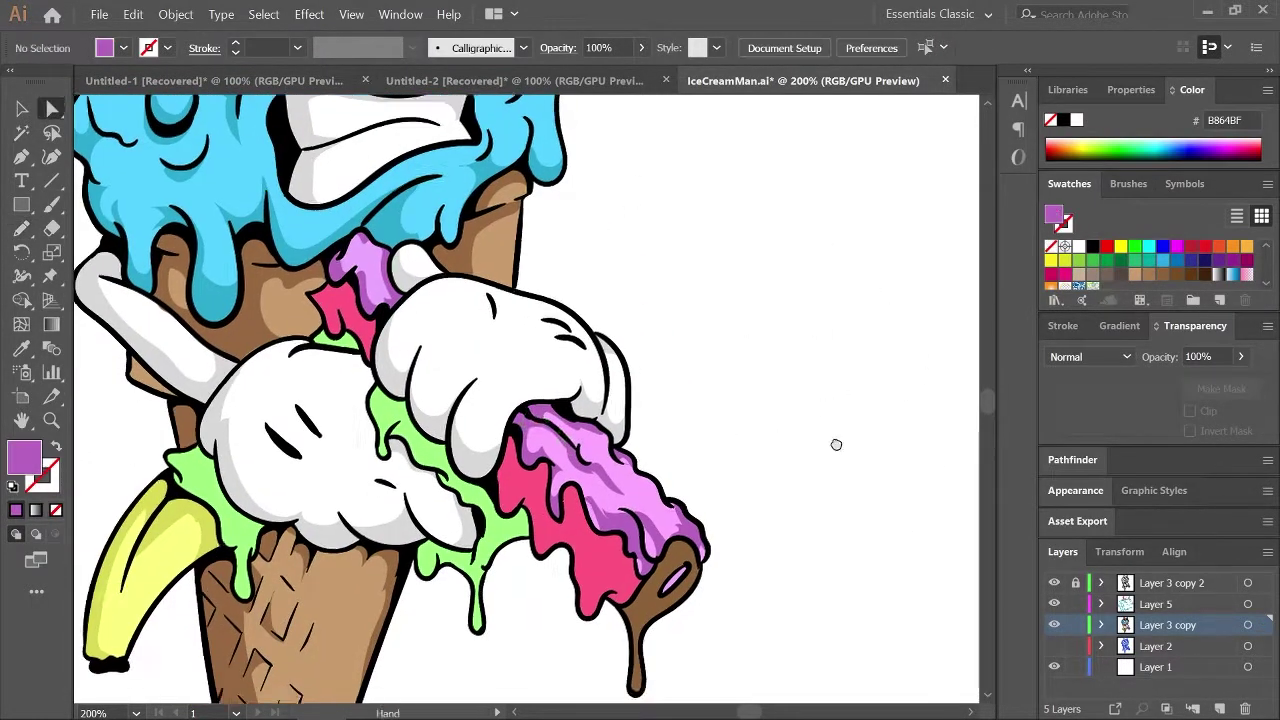
{"action": "scroll", "coordinate": [837, 443], "scroll_direction": "left", "scroll_amount": 1}
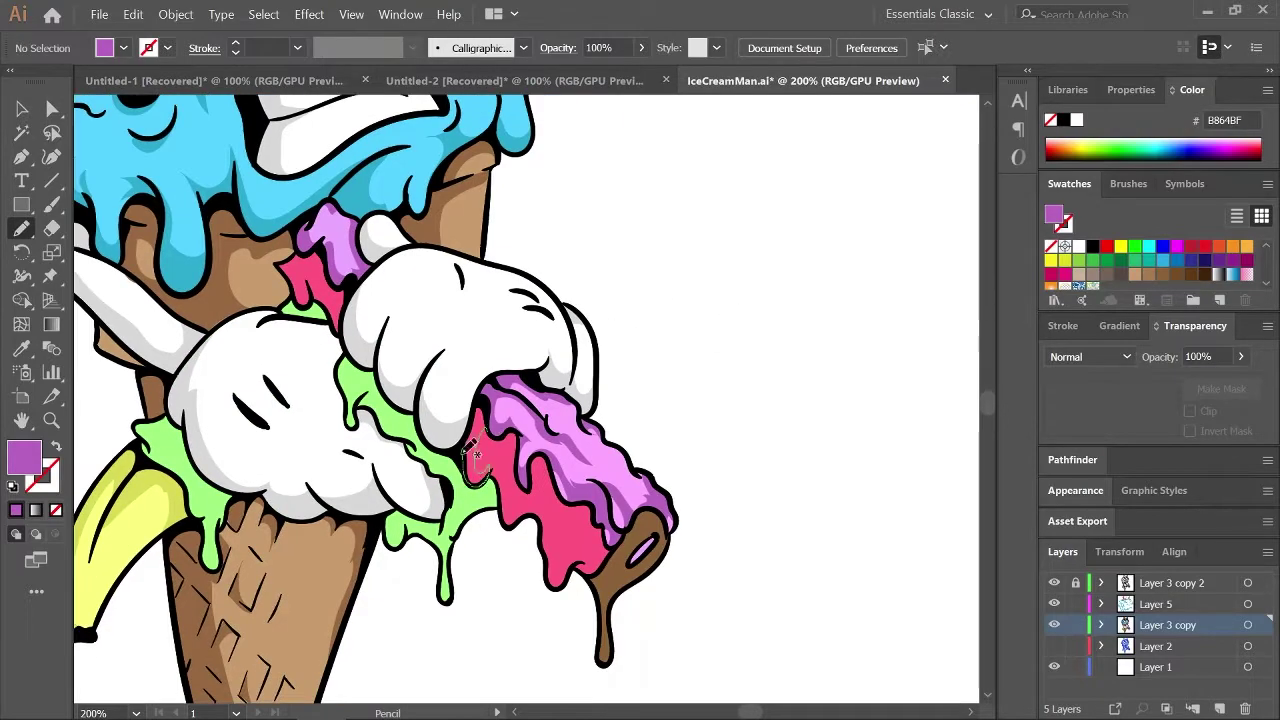
{"action": "left_click", "coordinate": [560, 470], "text": "ctrl"}
{"action": "key", "text": "ctrl+plus"}
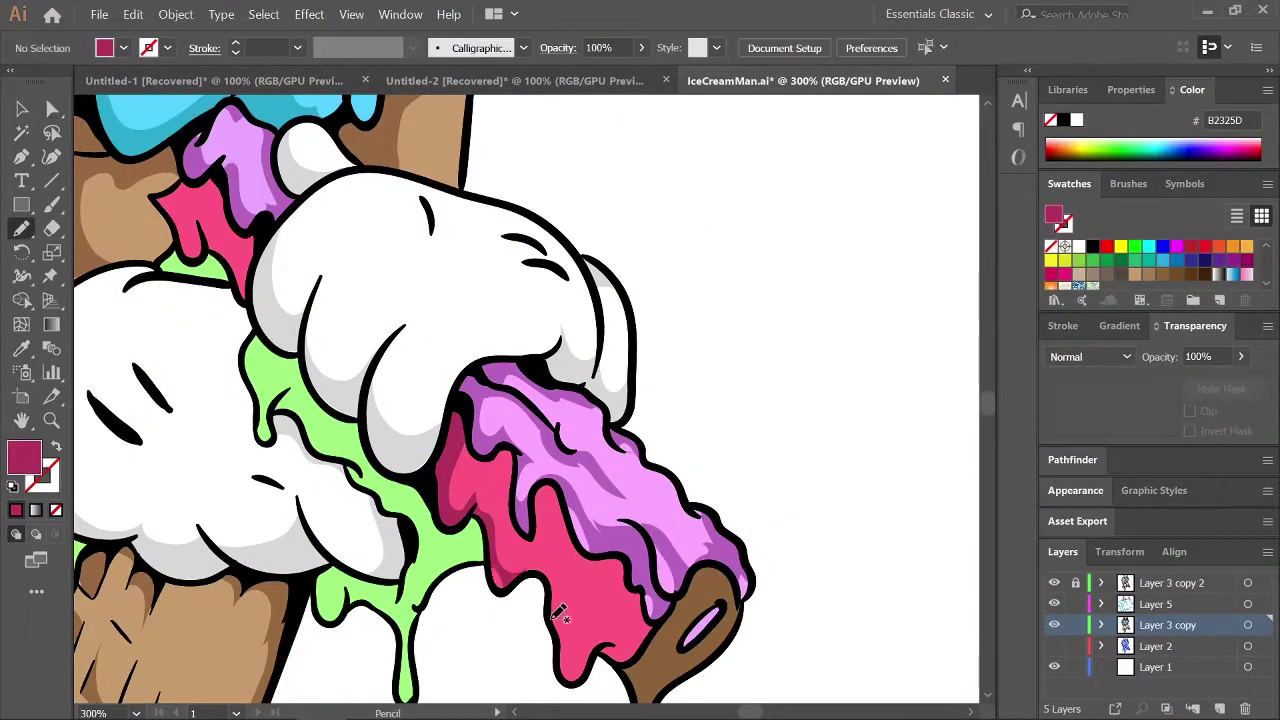
{"action": "left_click", "coordinate": [927, 350], "text": "ctrl"}
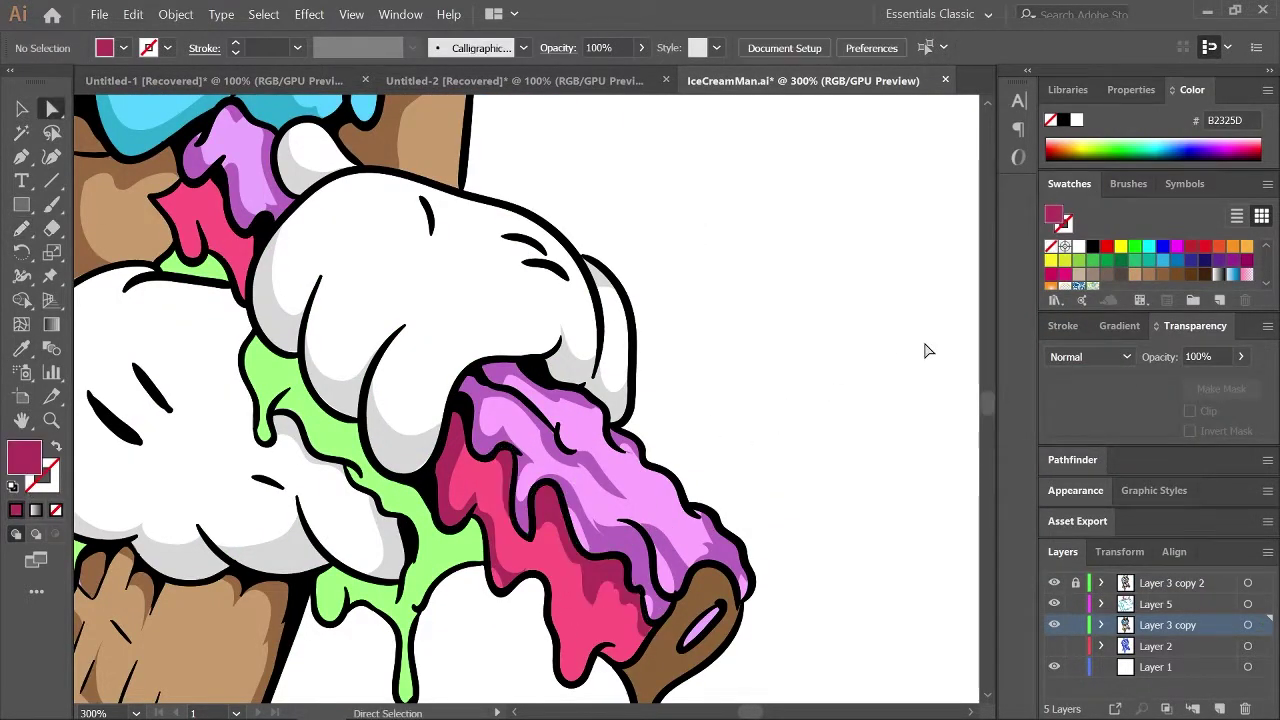
Fill a shading shape inside the chocolate drip with dark brown 68401F.
{"action": "scroll", "coordinate": [840, 370], "scroll_direction": "down", "scroll_amount": 2}
{"action": "left_click_drag", "start_coordinate": [850, 472], "coordinate": [775, 417]}
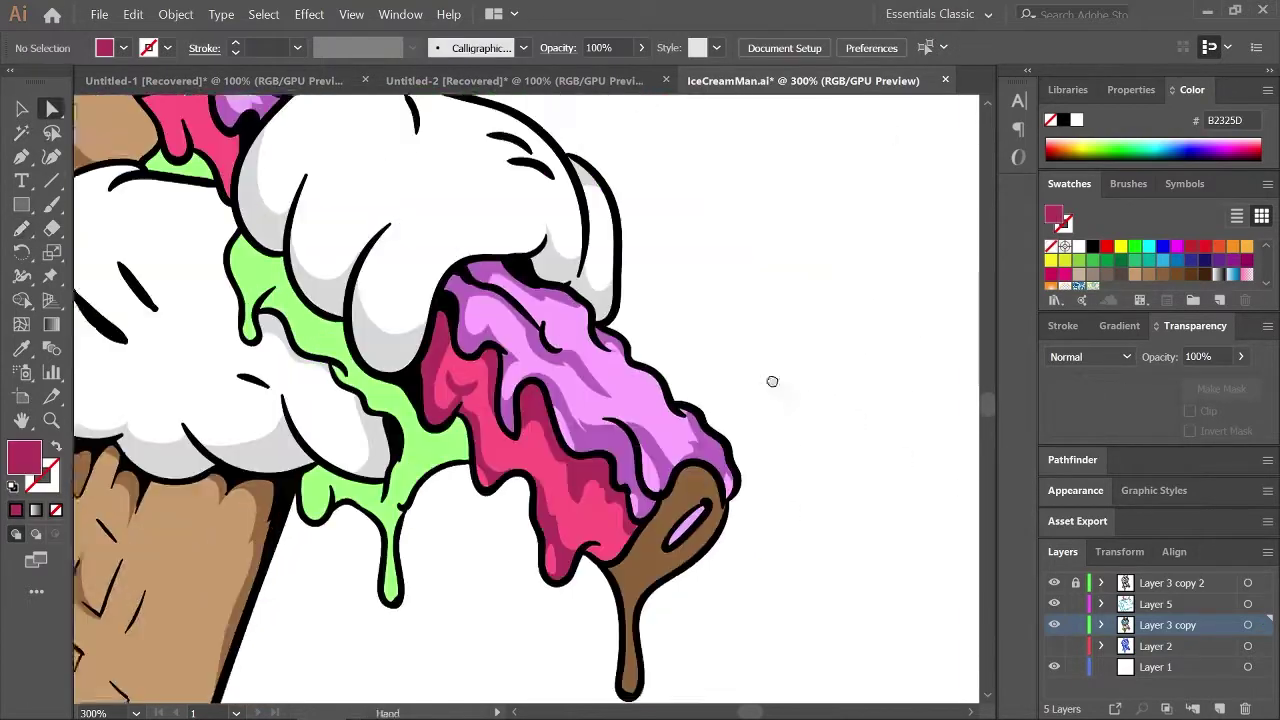
{"action": "left_click", "coordinate": [686, 523], "text": "ctrl"}
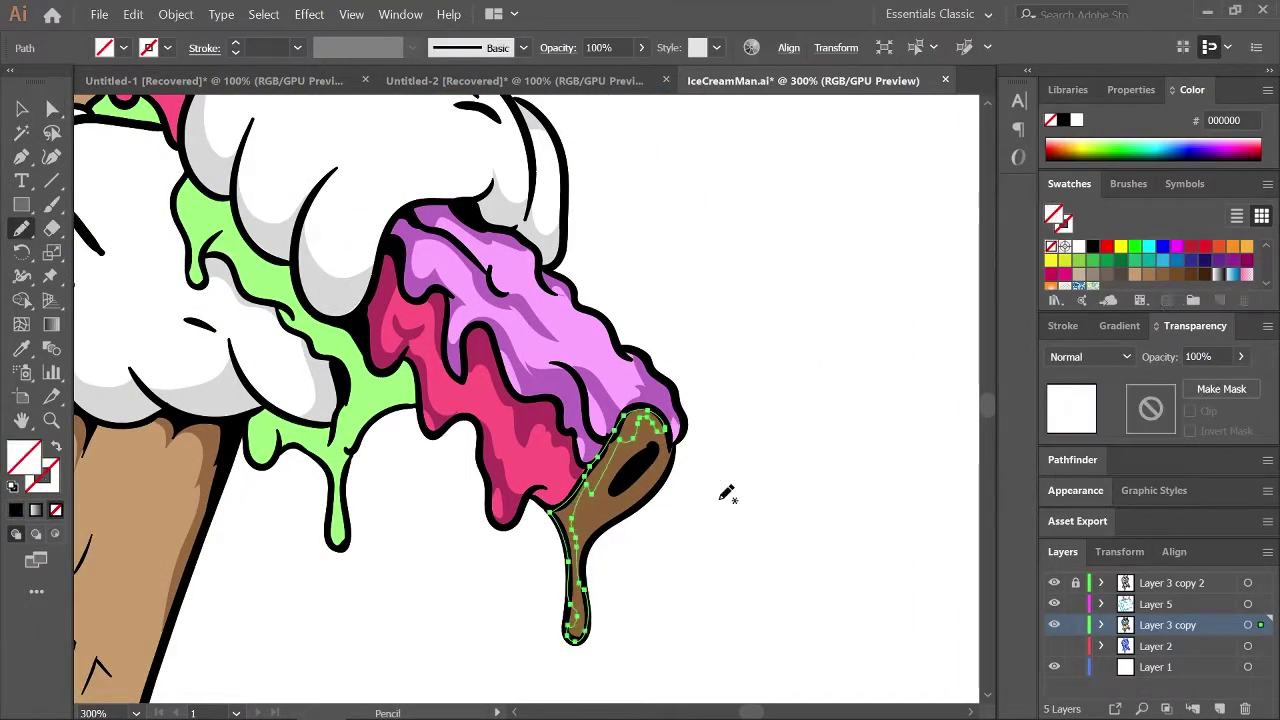
{"action": "key", "text": "i"}
{"action": "left_click", "coordinate": [617, 408]}
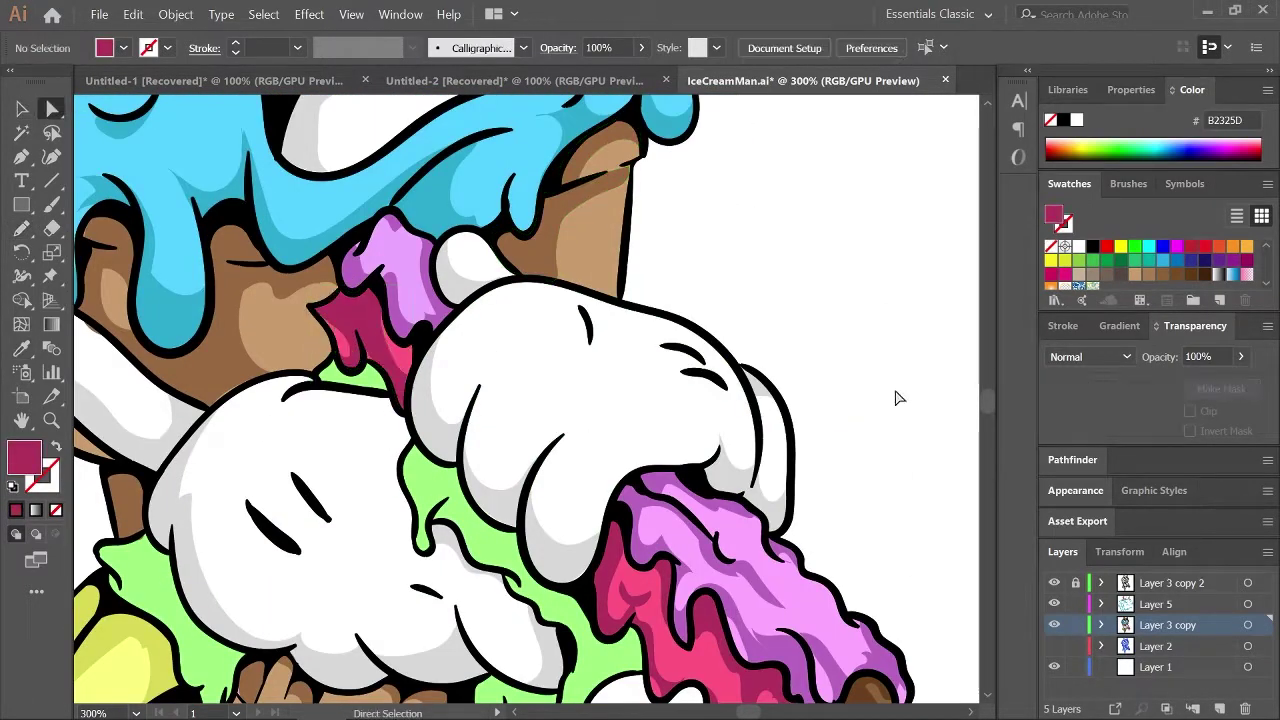
Set a darker green 54AA3F fill and pencil shading along the green slime drip.
{"action": "scroll", "coordinate": [898, 398], "scroll_direction": "down", "scroll_amount": 5}
{"action": "left_click", "coordinate": [416, 402]}
{"action": "double_click", "coordinate": [25, 457]}
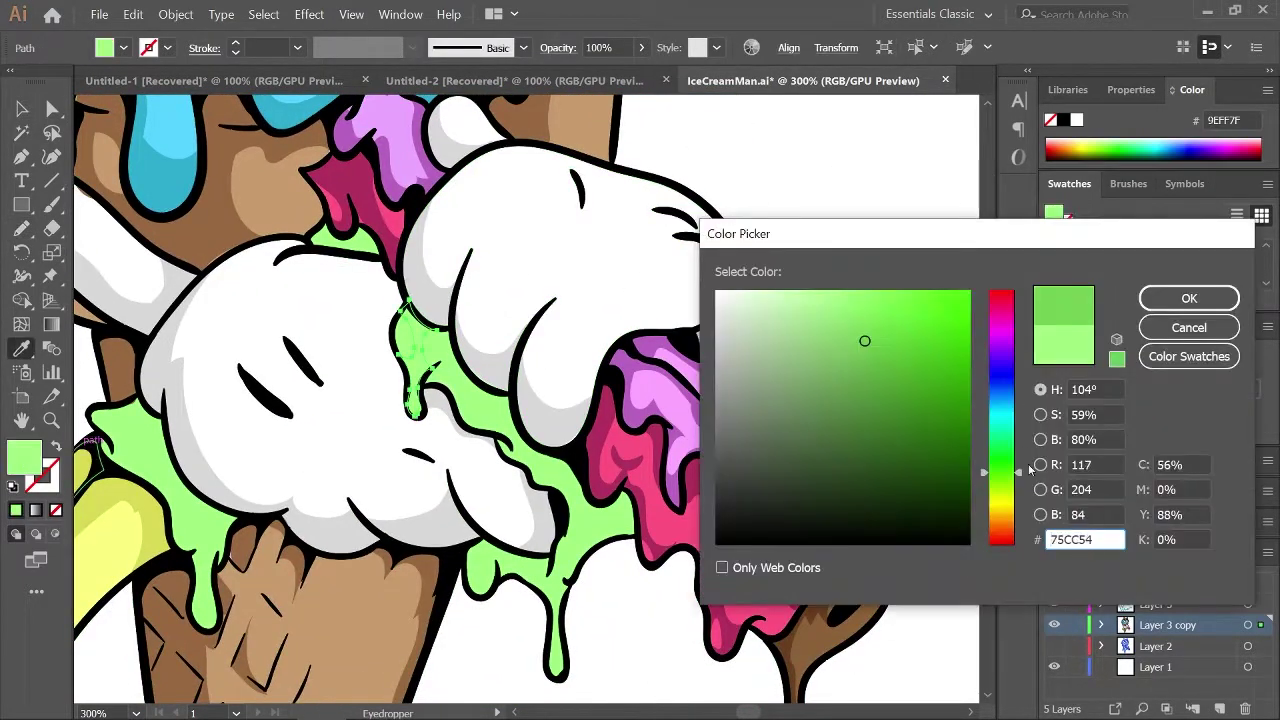
{"action": "left_click", "coordinate": [1186, 297]}
{"action": "left_click", "coordinate": [840, 304]}
{"action": "key", "text": "n"}
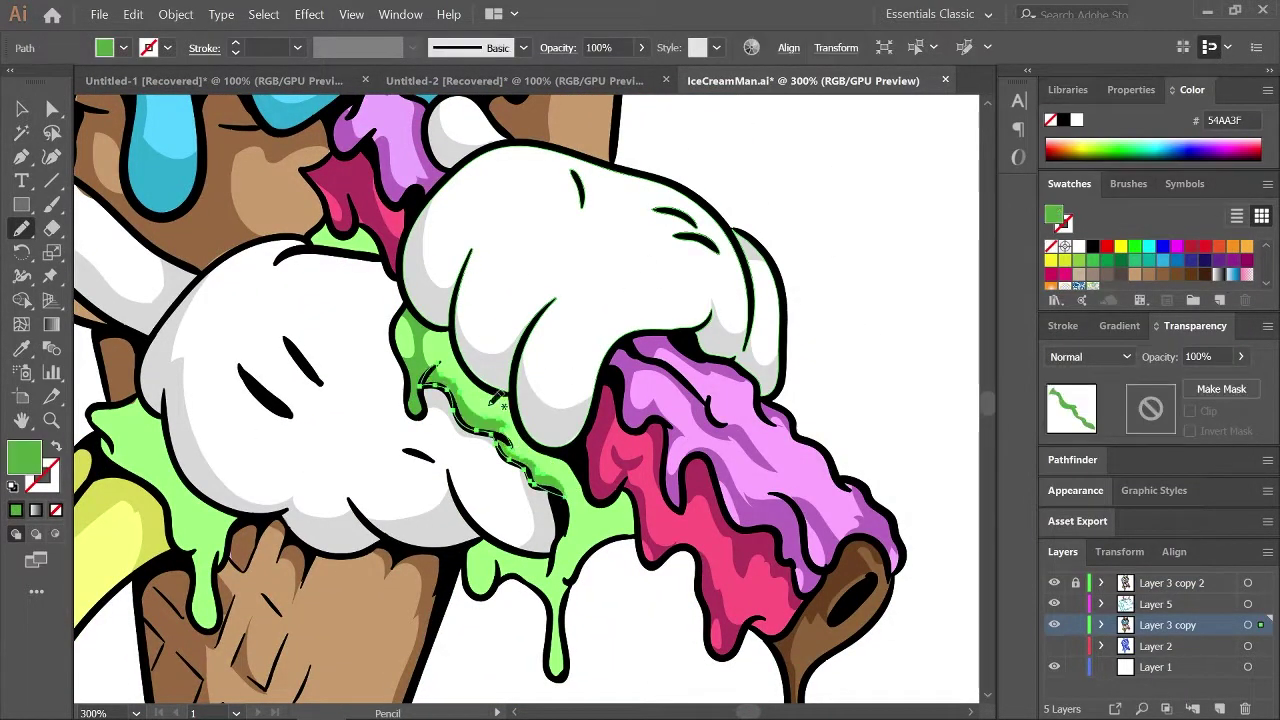
{"action": "left_click_drag", "start_coordinate": [580, 468], "coordinate": [600, 555]}
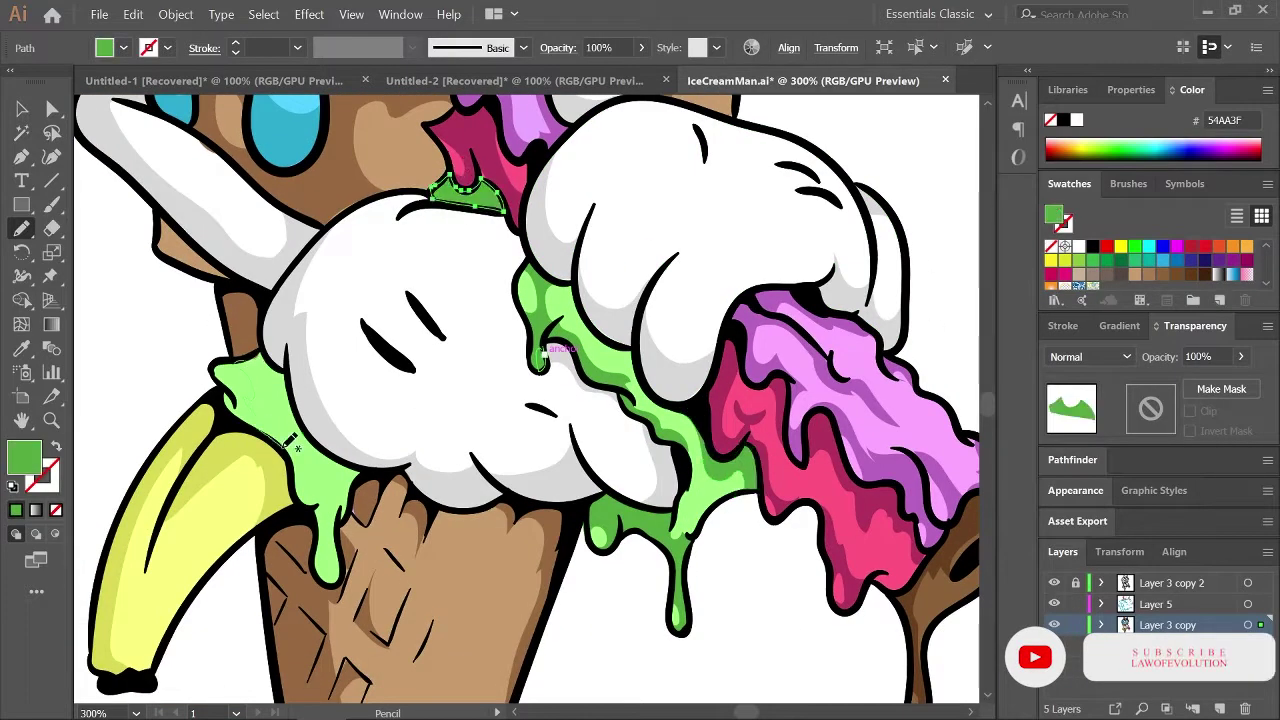
{"action": "key", "text": "ctrl+0"}
{"action": "key", "text": "ctrl+plus"}
Pick a paler blue fill and undo an unwanted light drip path on the scoop.
{"action": "double_click", "coordinate": [25, 457]}
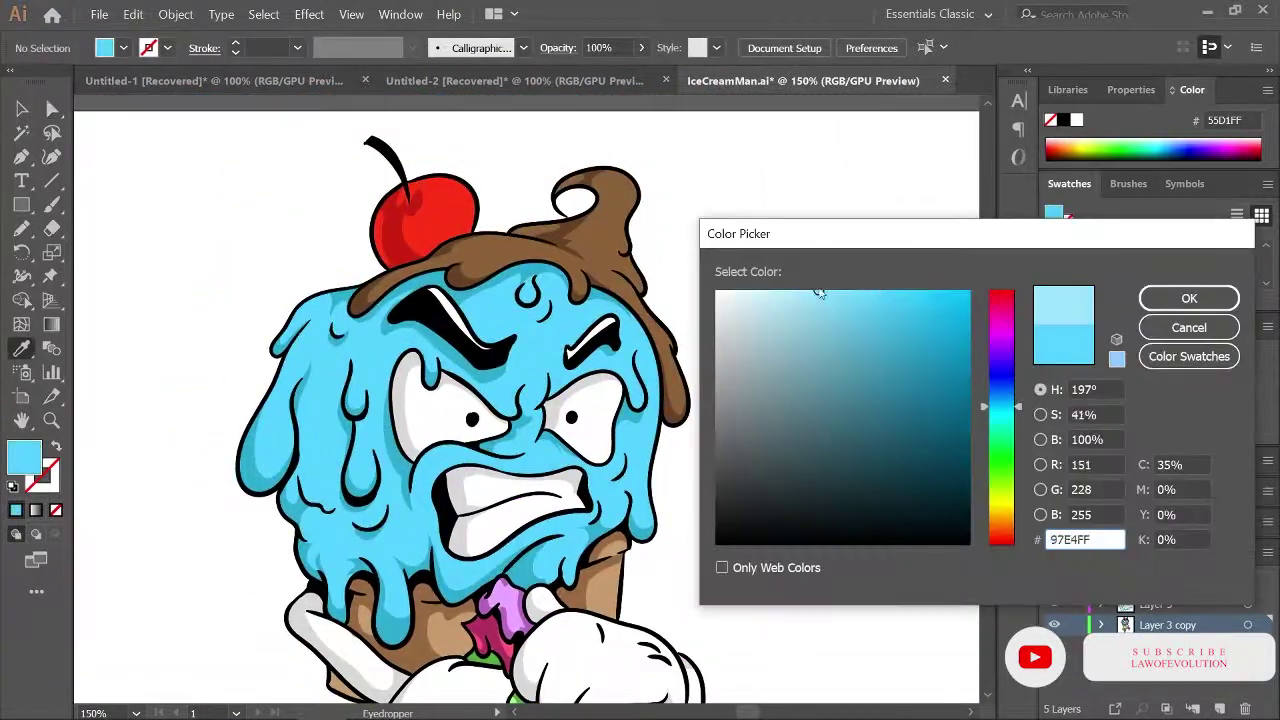
{"action": "left_click", "coordinate": [1186, 297]}
{"action": "key", "text": "i"}
{"action": "key", "text": "ctrl+plus"}
{"action": "key", "text": "a"}
{"action": "left_click", "coordinate": [260, 540]}
{"action": "double_click", "coordinate": [25, 457]}
{"action": "left_click", "coordinate": [820, 289]}
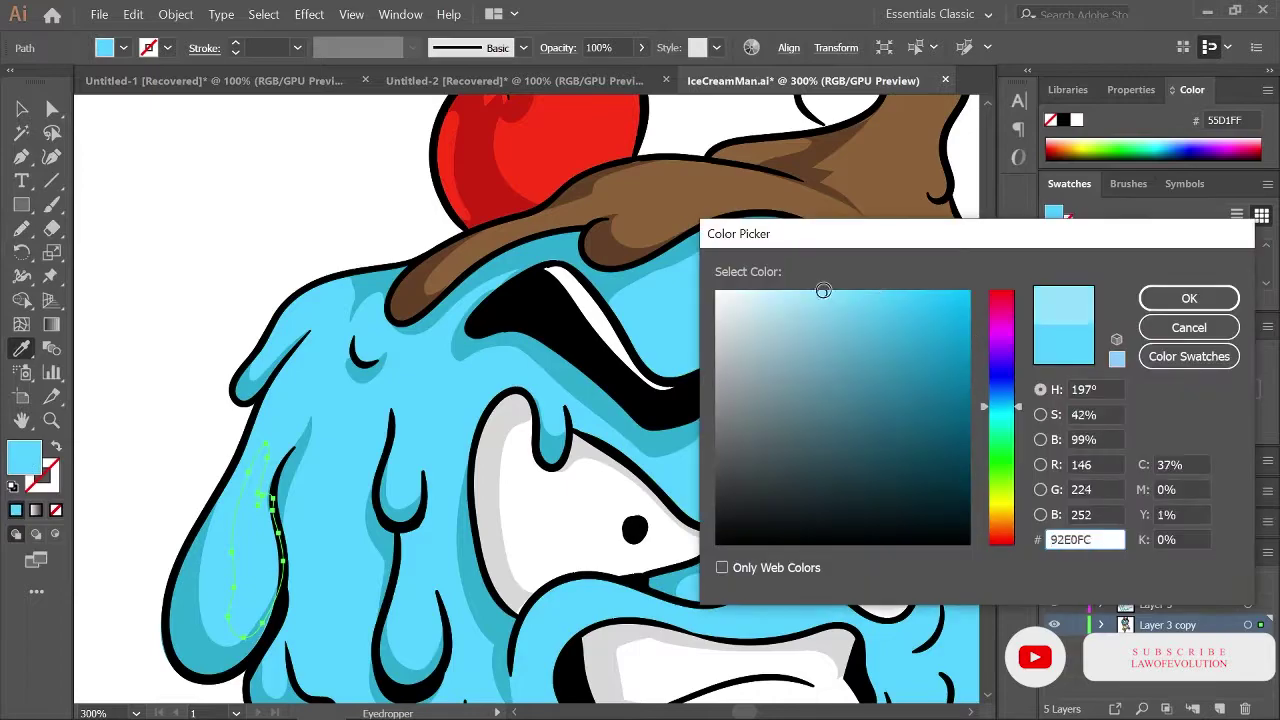
{"action": "left_click", "coordinate": [1186, 297]}
{"action": "key", "text": "ctrl+z"}
{"action": "key", "text": "ctrl+z"}
Add a new highlights layer with the fill set to pale blue A9E7FF.
{"action": "left_click", "coordinate": [1219, 708]}
{"action": "key", "text": "n"}
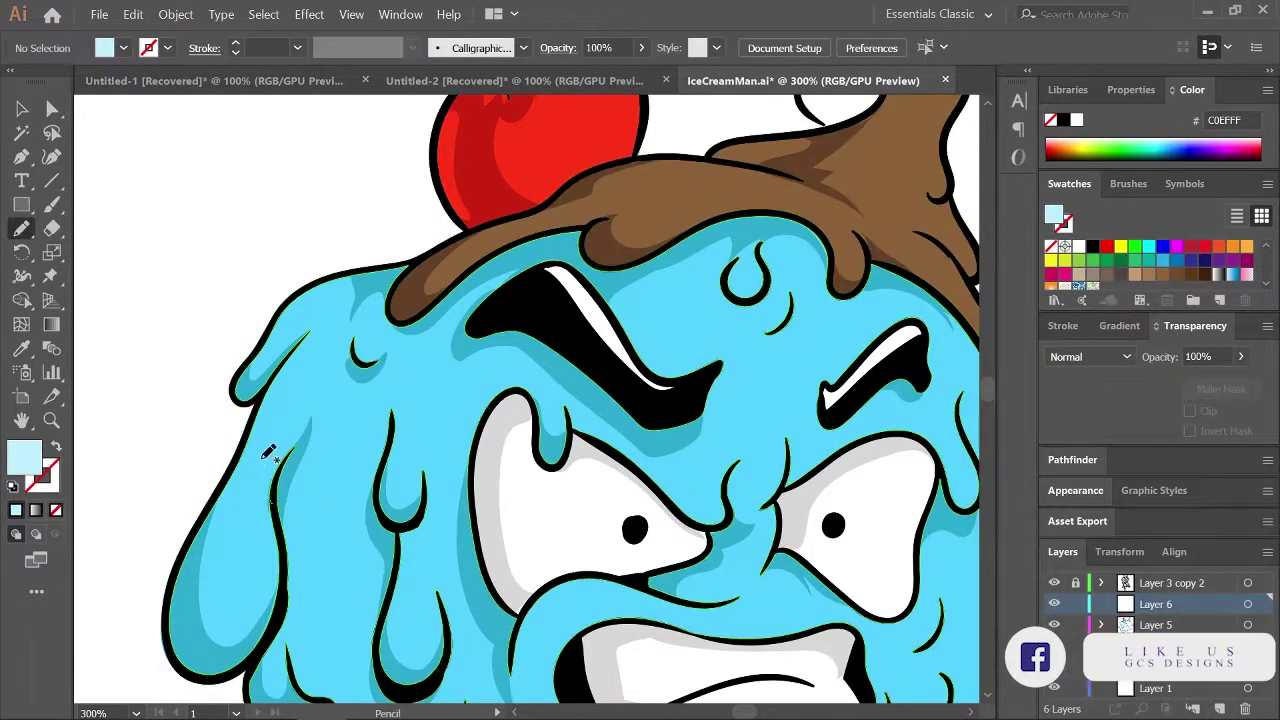
{"action": "double_click", "coordinate": [25, 457]}
{"action": "left_click", "coordinate": [1186, 297]}
Pencil pale blue highlights down the blue scoop's drips.
{"action": "scroll", "coordinate": [400, 450], "scroll_direction": "down", "scroll_amount": 4}
{"action": "left_click_drag", "start_coordinate": [437, 402], "coordinate": [455, 457]}
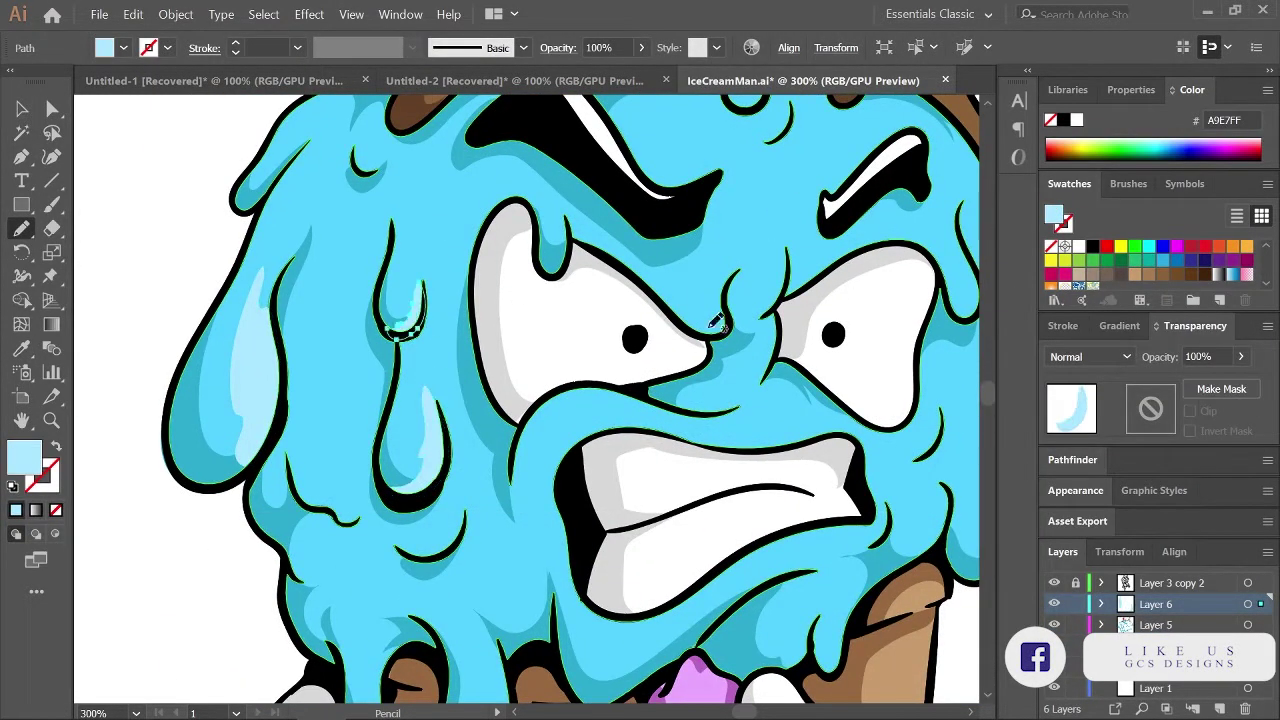
{"action": "scroll", "coordinate": [640, 500], "scroll_direction": "up", "scroll_amount": 3}
{"action": "scroll", "coordinate": [640, 500], "scroll_direction": "right", "scroll_amount": 2}
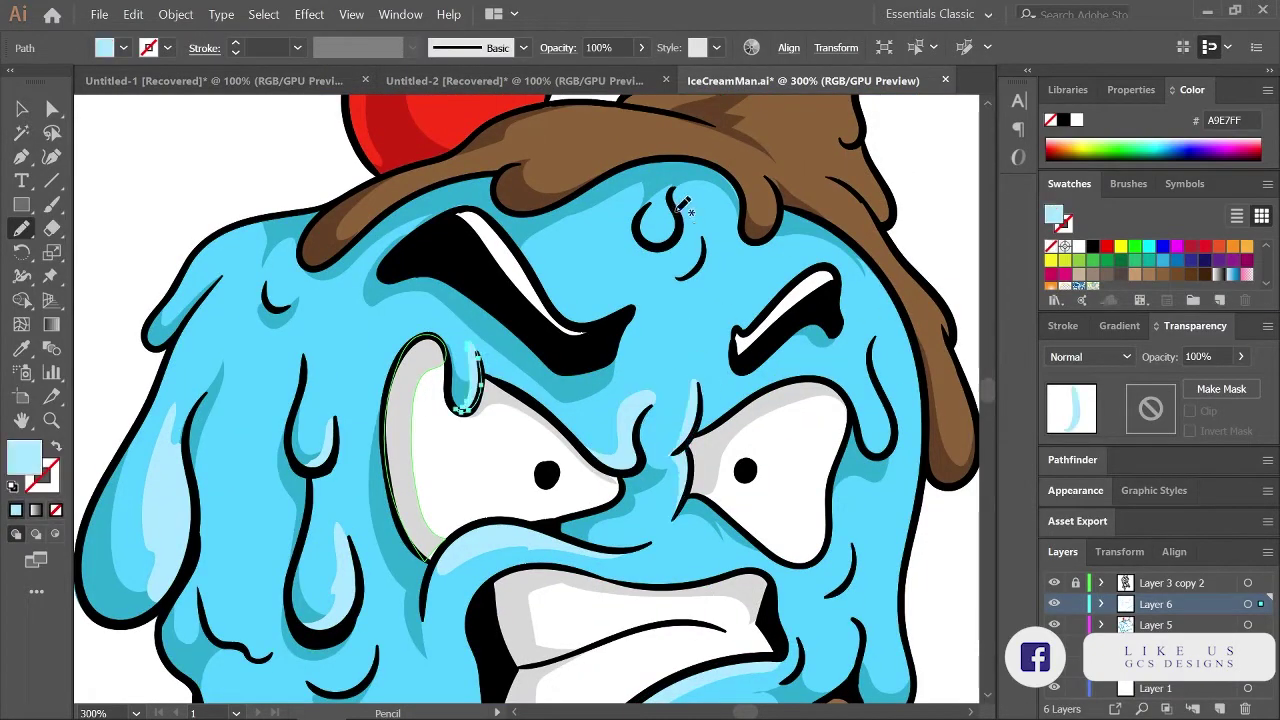
{"action": "scroll", "coordinate": [690, 260], "scroll_direction": "down", "scroll_amount": 5}
{"action": "left_click_drag", "start_coordinate": [762, 366], "coordinate": [722, 378]}
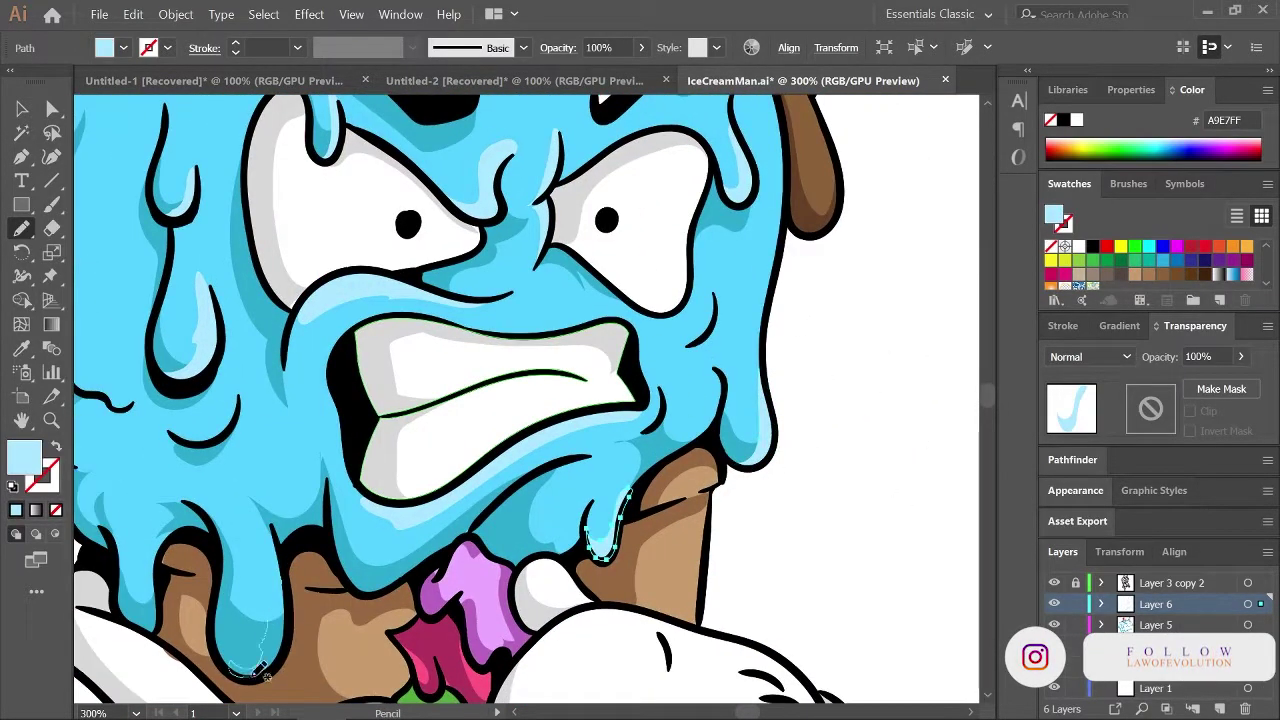
{"action": "scroll", "coordinate": [829, 663], "scroll_direction": "up", "scroll_amount": 5}
{"action": "scroll", "coordinate": [803, 286], "scroll_direction": "down", "scroll_amount": 5}
{"action": "scroll", "coordinate": [803, 377], "scroll_direction": "down", "scroll_amount": 5, "text": "alt"}
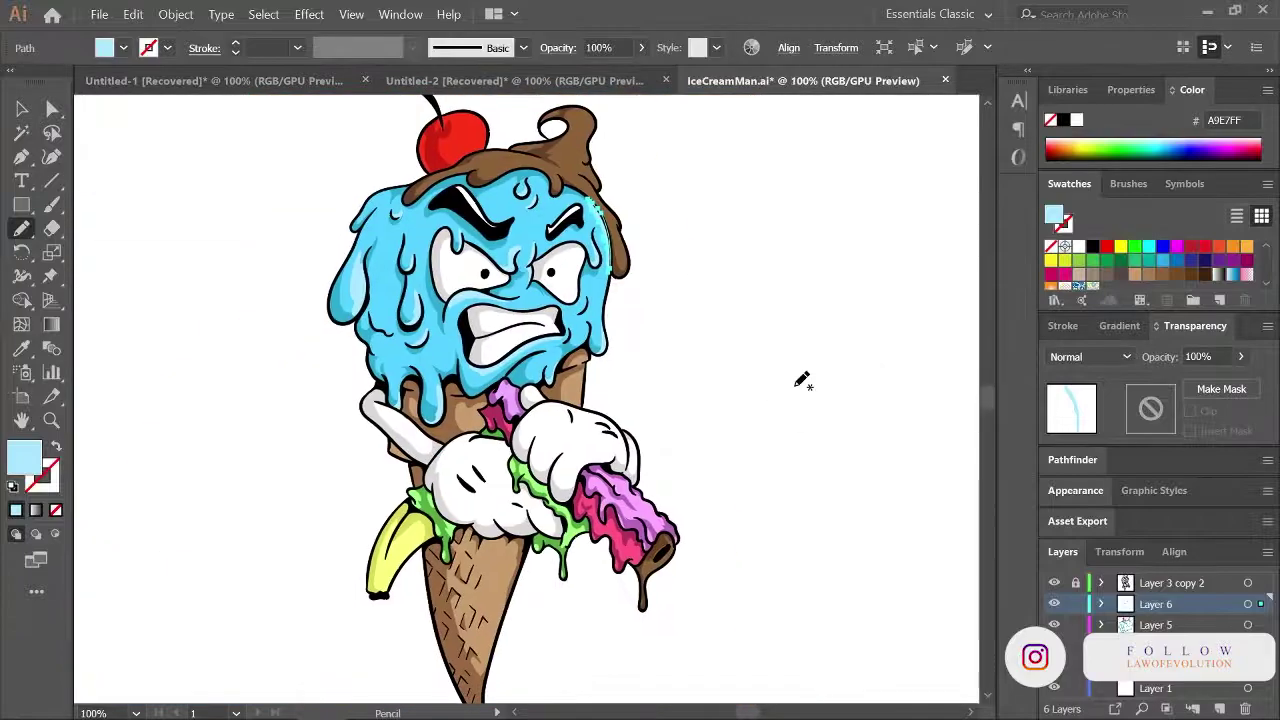
{"action": "scroll", "coordinate": [659, 447], "scroll_direction": "up", "scroll_amount": 1, "text": "alt"}
{"action": "scroll", "coordinate": [659, 447], "scroll_direction": "up", "scroll_amount": 3, "text": "alt"}
{"action": "scroll", "coordinate": [749, 414], "scroll_direction": "down", "scroll_amount": 1}
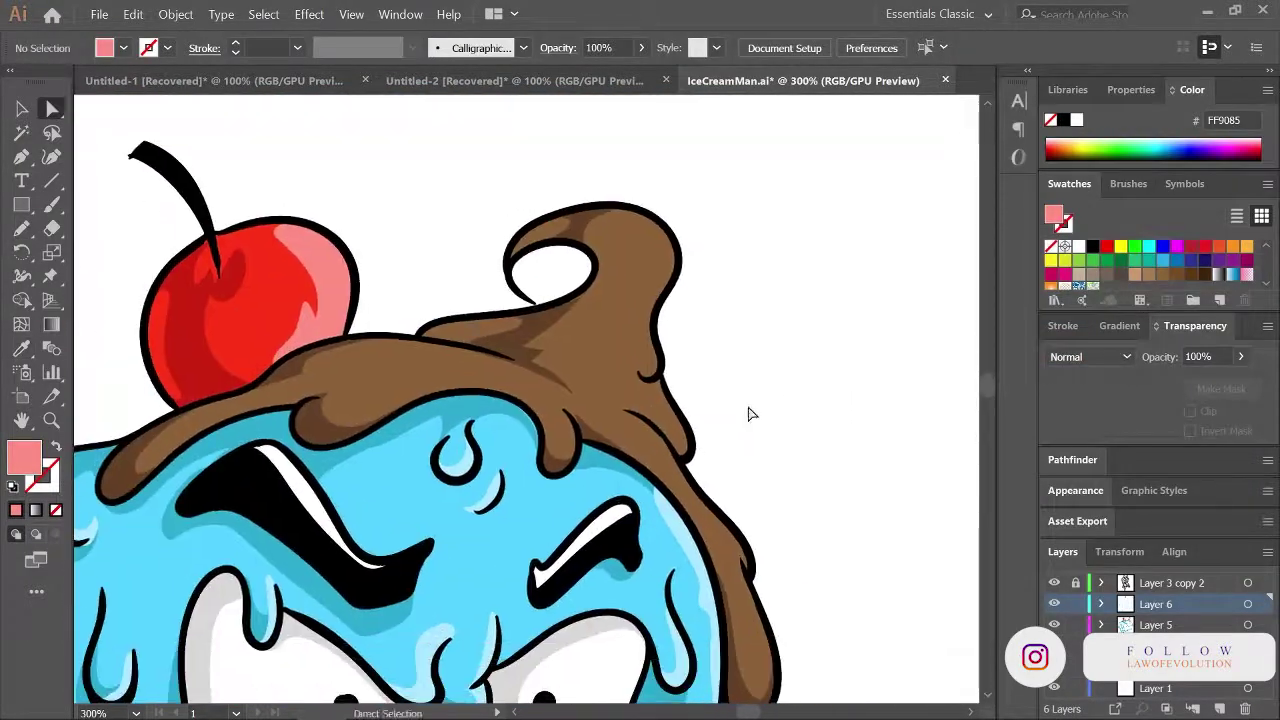
Pencil tan C69C79 highlights along the chocolate topping's curl and edge.
{"action": "left_click_drag", "start_coordinate": [608, 408], "coordinate": [705, 500]}
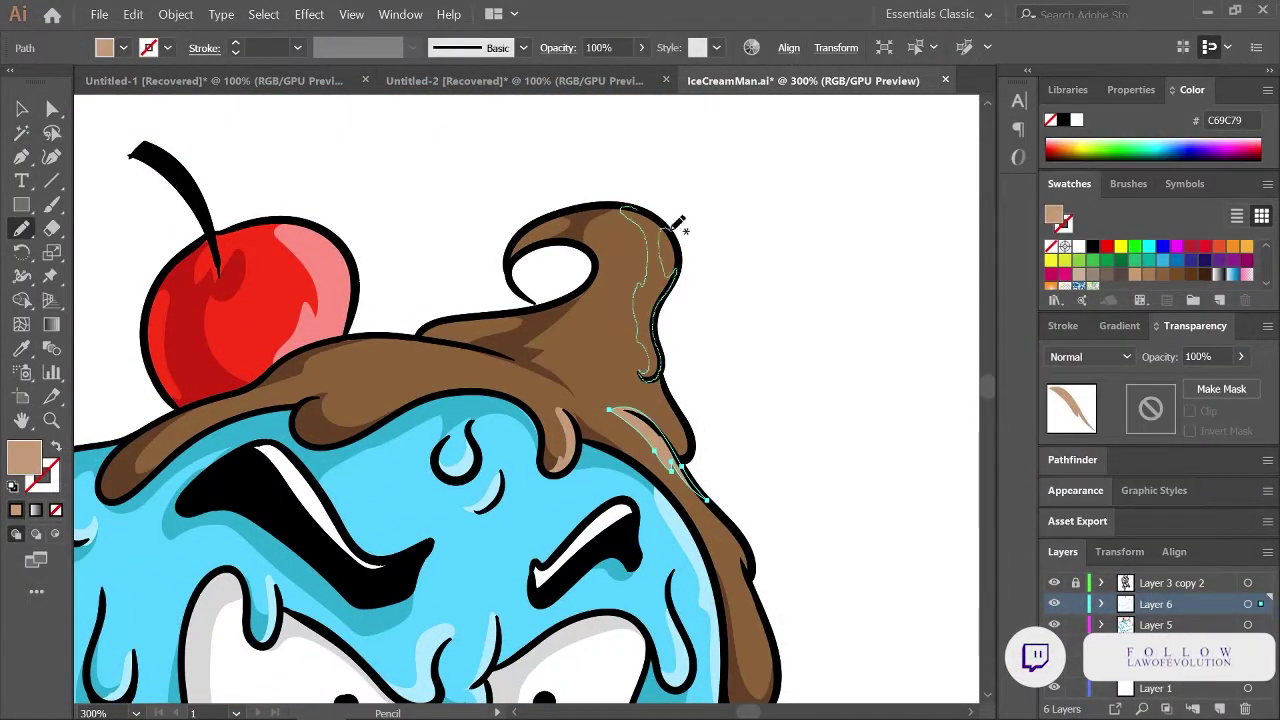
{"action": "scroll", "coordinate": [700, 300], "scroll_direction": "down", "scroll_amount": 3}
{"action": "scroll", "coordinate": [680, 340], "scroll_direction": "right", "scroll_amount": 2}
{"action": "scroll", "coordinate": [643, 323], "scroll_direction": "left", "scroll_amount": 4}
{"action": "scroll", "coordinate": [643, 323], "scroll_direction": "up", "scroll_amount": 2}
{"action": "left_click_drag", "start_coordinate": [335, 378], "coordinate": [500, 325]}
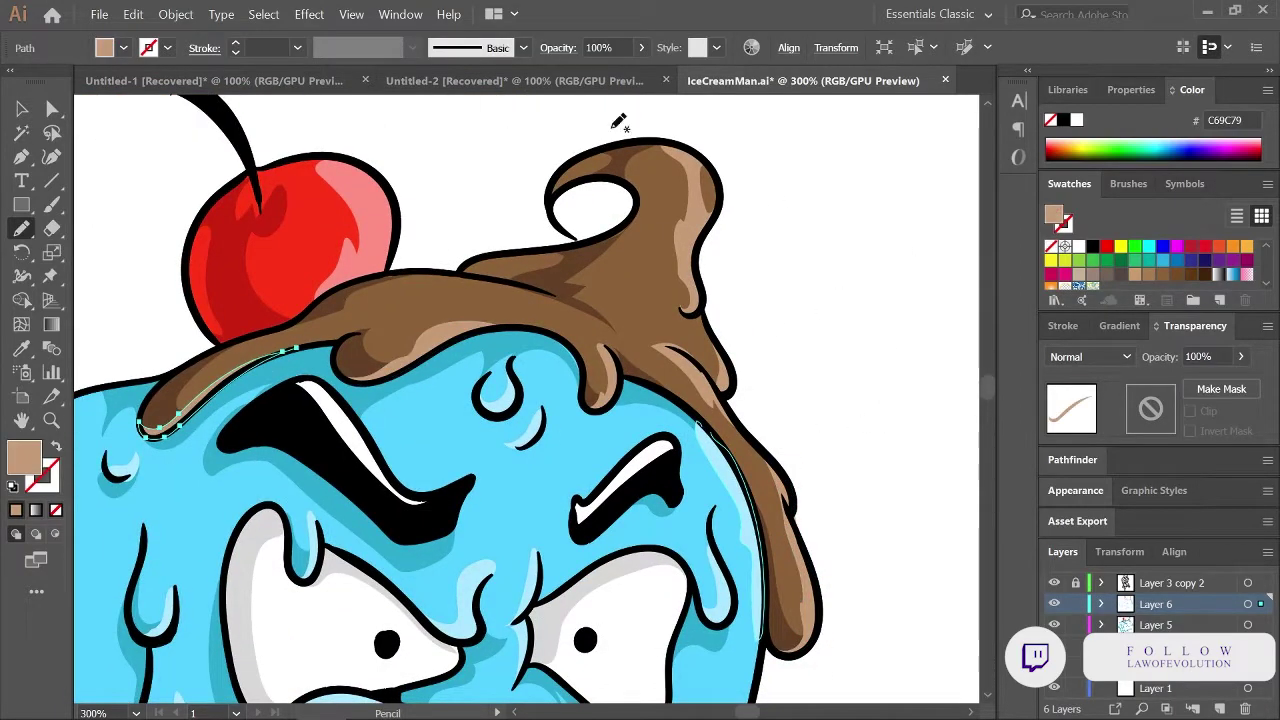
{"action": "scroll", "coordinate": [619, 121], "scroll_direction": "right", "scroll_amount": 2}
{"action": "scroll", "coordinate": [609, 566], "scroll_direction": "down", "scroll_amount": 5}
{"action": "scroll", "coordinate": [814, 517], "scroll_direction": "down", "scroll_amount": 2, "text": "alt"}
{"action": "scroll", "coordinate": [820, 420], "scroll_direction": "down", "scroll_amount": 2, "text": "alt"}
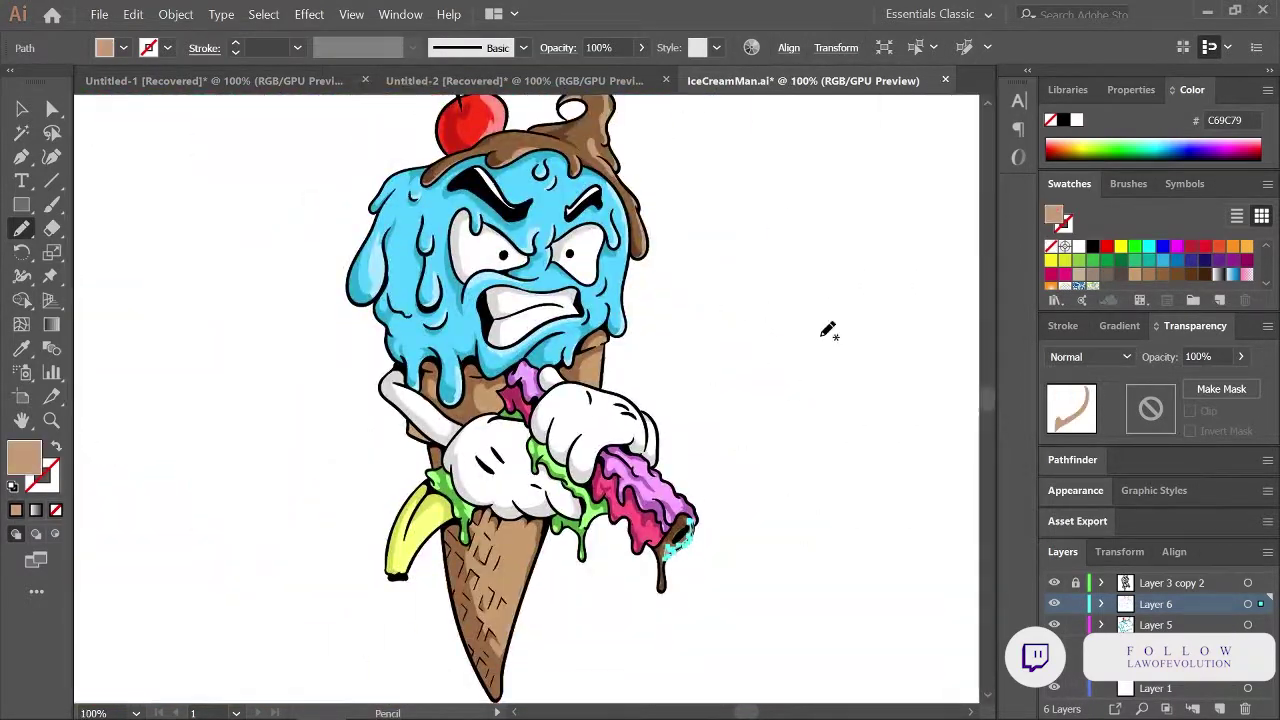
{"action": "scroll", "coordinate": [760, 600], "scroll_direction": "up", "scroll_amount": 4, "text": "alt"}
{"action": "scroll", "coordinate": [734, 646], "scroll_direction": "down", "scroll_amount": 2, "text": "alt"}
Paint peach F4C99F highlights across the cone's waffle pattern.
{"action": "key", "text": "a"}
{"action": "scroll", "coordinate": [743, 566], "scroll_direction": "down", "scroll_amount": 3}
{"action": "scroll", "coordinate": [837, 185], "scroll_direction": "right", "scroll_amount": 2}
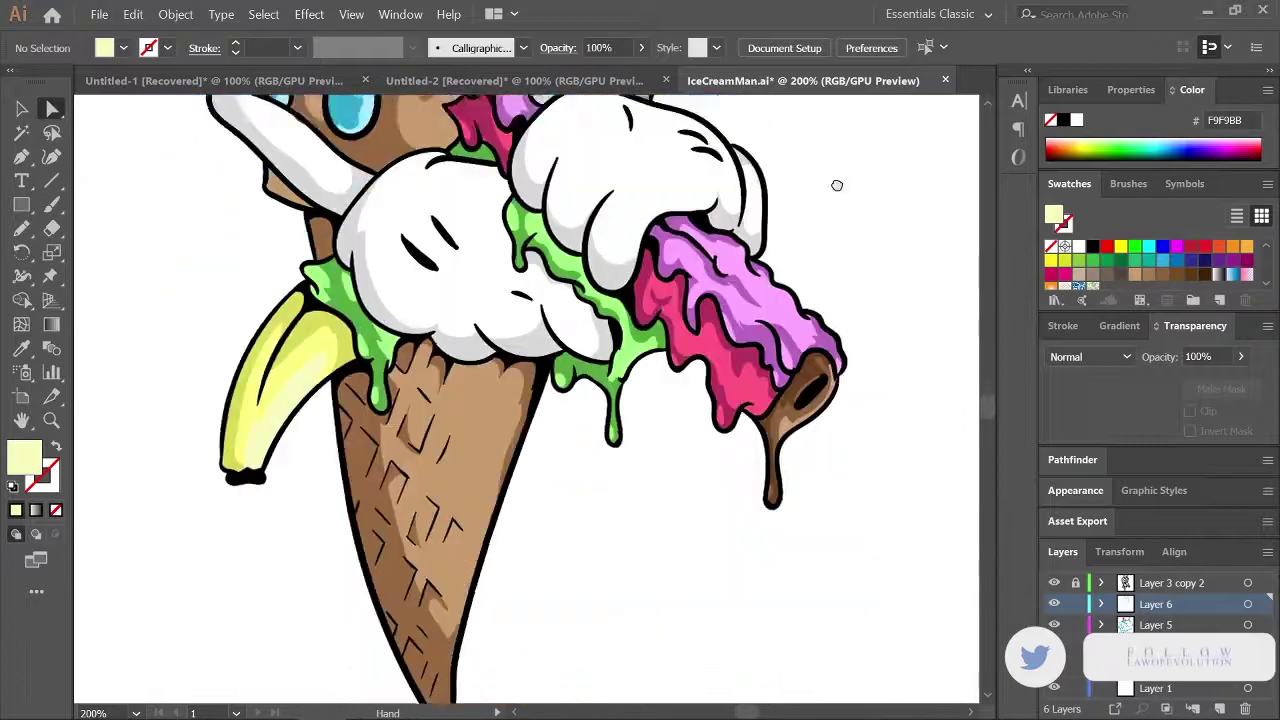
{"action": "scroll", "coordinate": [837, 185], "scroll_direction": "right", "scroll_amount": 2}
{"action": "key", "text": "n"}
{"action": "double_click", "coordinate": [24, 458]}
{"action": "left_click", "coordinate": [1189, 297]}
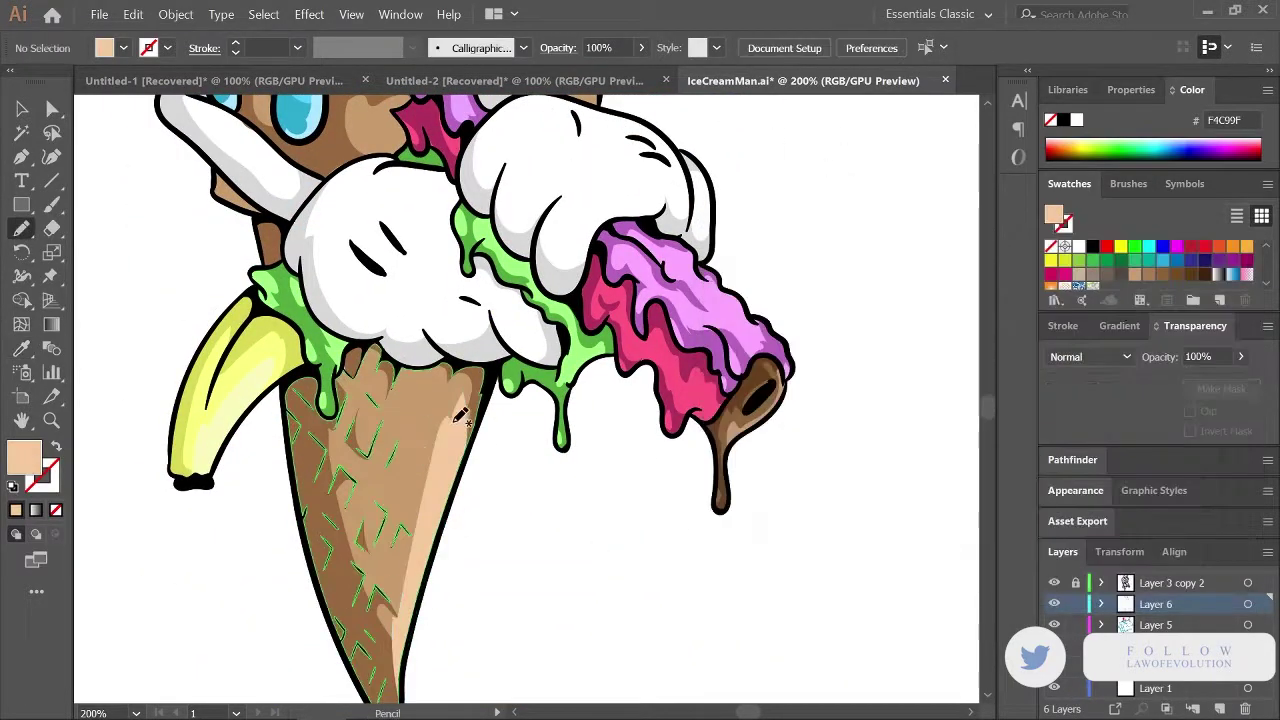
{"action": "scroll", "coordinate": [743, 580], "scroll_direction": "down", "scroll_amount": 2}
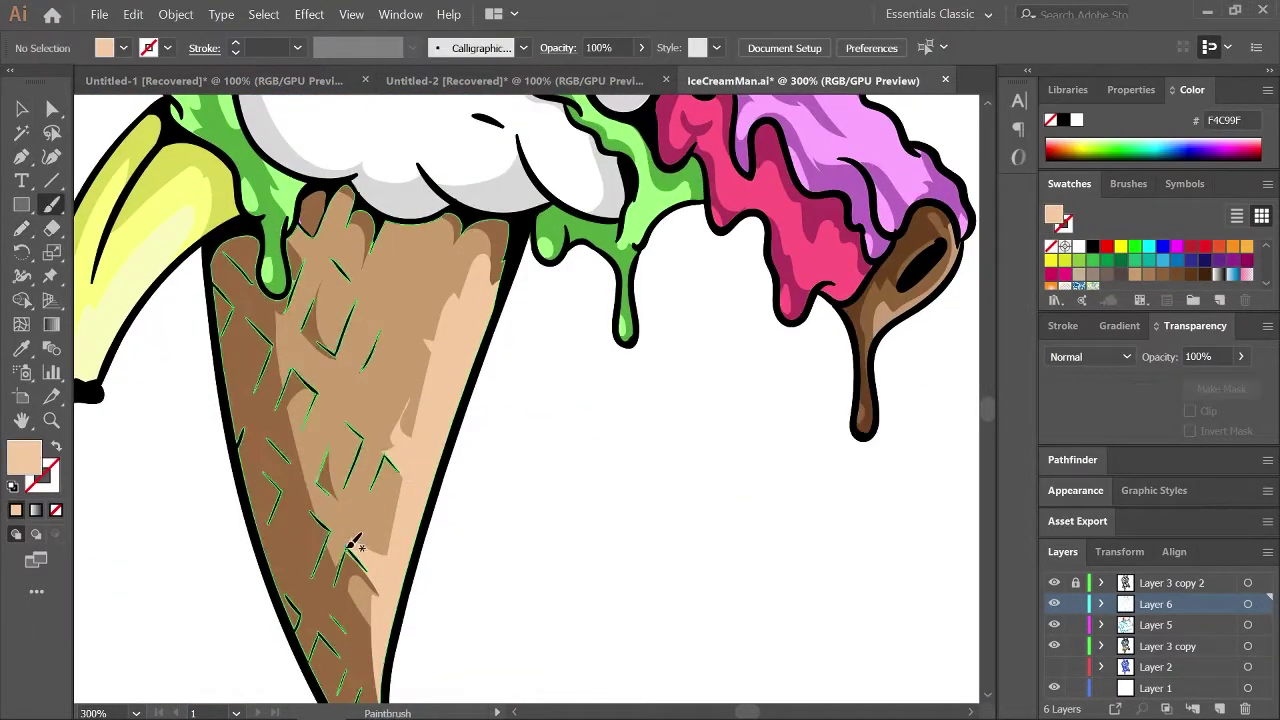
{"action": "key", "text": "a"}
Sample the purple drip's colour and set a light pink FDE1FF highlight fill.
{"action": "key", "text": "ctrl+minus"}
{"action": "scroll", "coordinate": [790, 380], "scroll_direction": "down", "scroll_amount": 3}
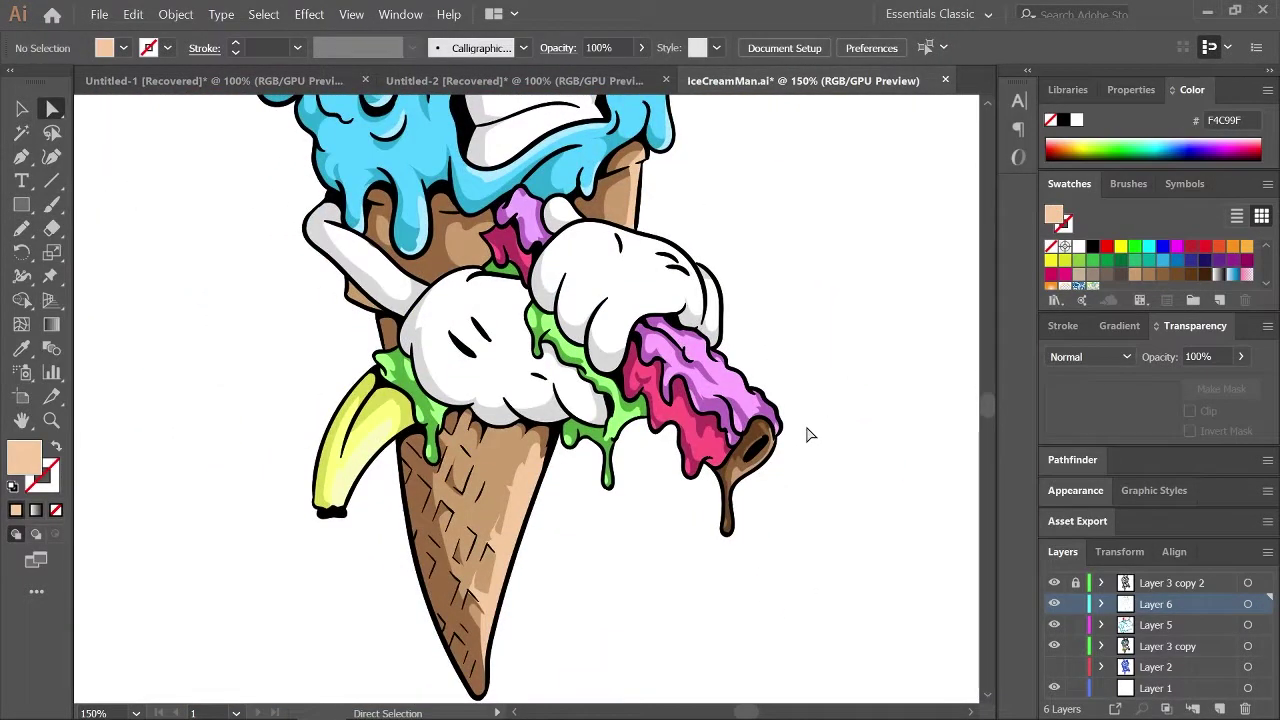
{"action": "scroll", "coordinate": [810, 435], "scroll_direction": "up", "scroll_amount": 5}
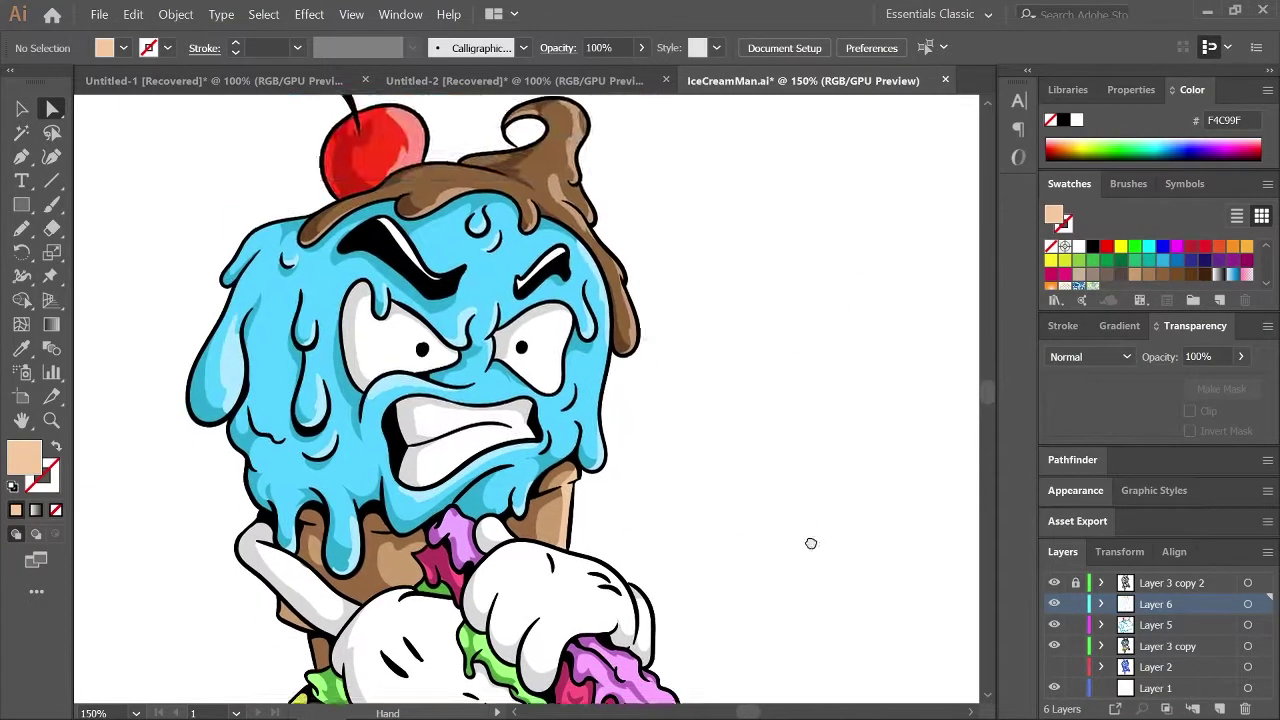
{"action": "scroll", "coordinate": [809, 540], "scroll_direction": "down", "scroll_amount": 3}
{"action": "scroll", "coordinate": [811, 414], "scroll_direction": "up", "scroll_amount": 3, "text": "alt"}
{"action": "left_click", "coordinate": [610, 360]}
{"action": "key", "text": "i"}
{"action": "double_click", "coordinate": [24, 458]}
{"action": "key", "text": "Return"}
Pencil light pink highlights onto the purple and pink drip.
{"action": "key", "text": "n"}
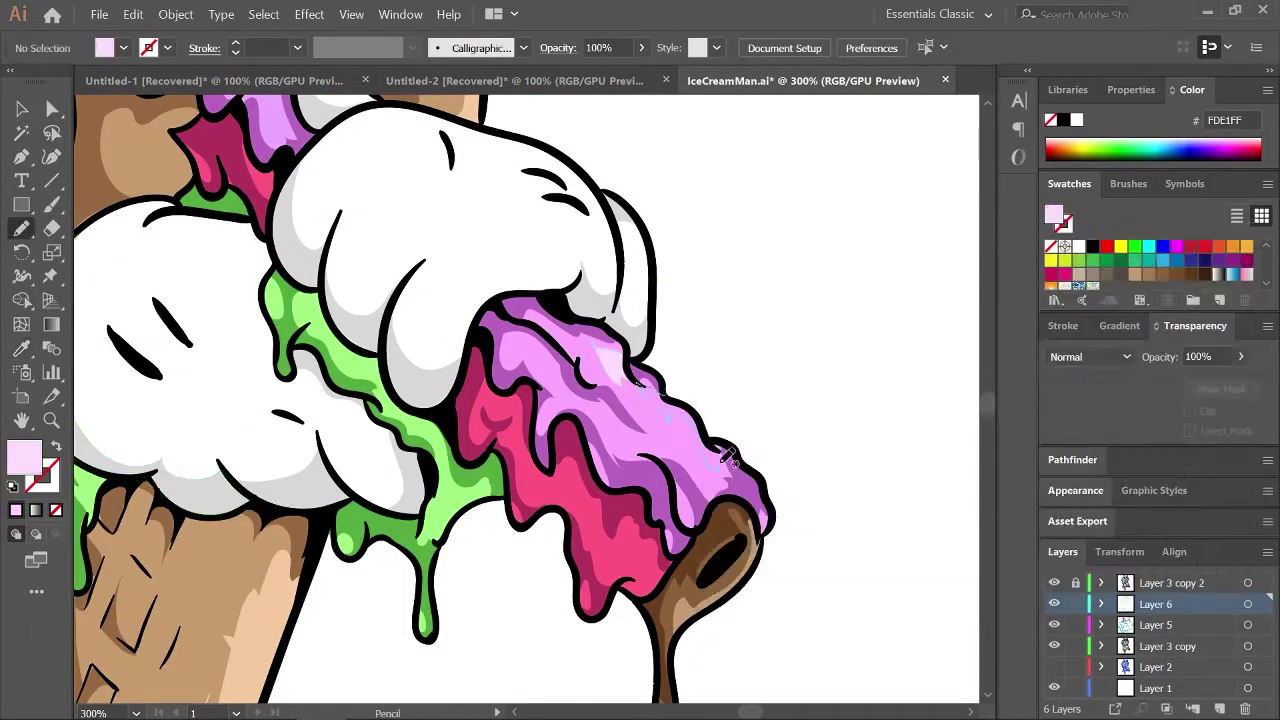
{"action": "scroll", "coordinate": [789, 289], "scroll_direction": "down", "scroll_amount": 1}
{"action": "scroll", "coordinate": [714, 428], "scroll_direction": "down", "scroll_amount": 2}
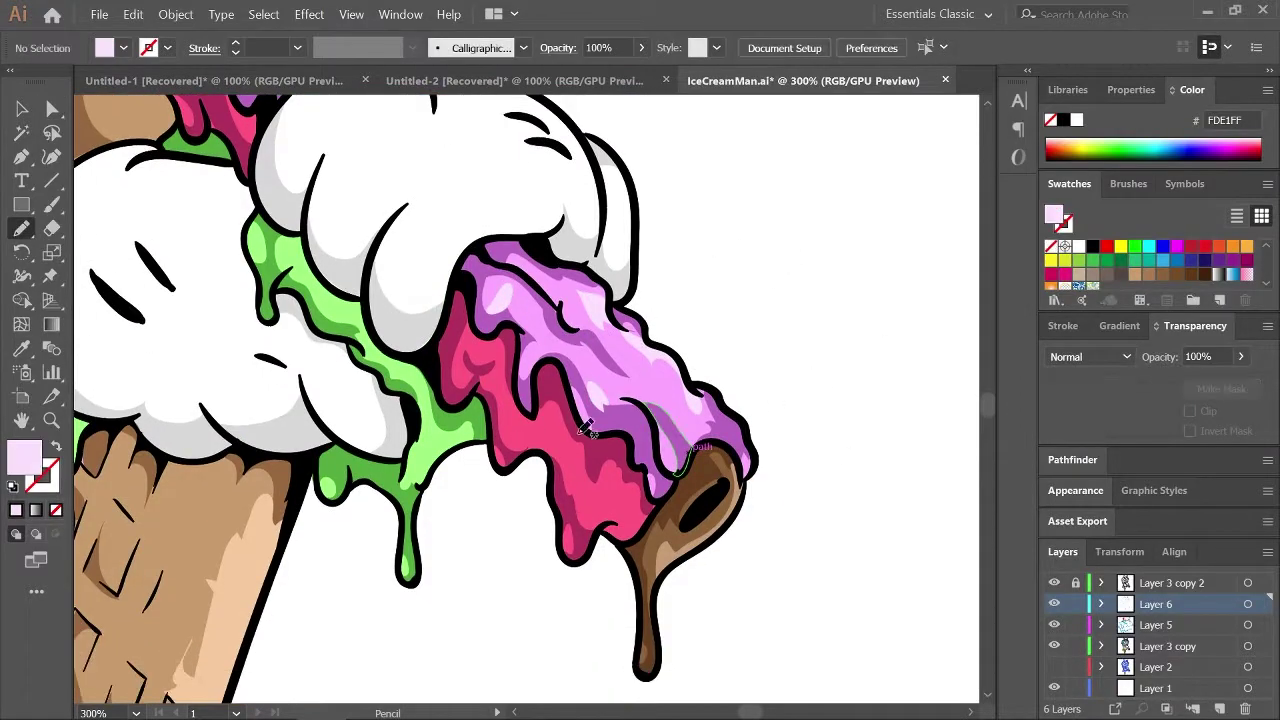
{"action": "left_click_drag", "start_coordinate": [645, 505], "coordinate": [615, 538]}
{"action": "key", "text": "Return"}
{"action": "scroll", "coordinate": [820, 414], "scroll_direction": "up", "scroll_amount": 2}
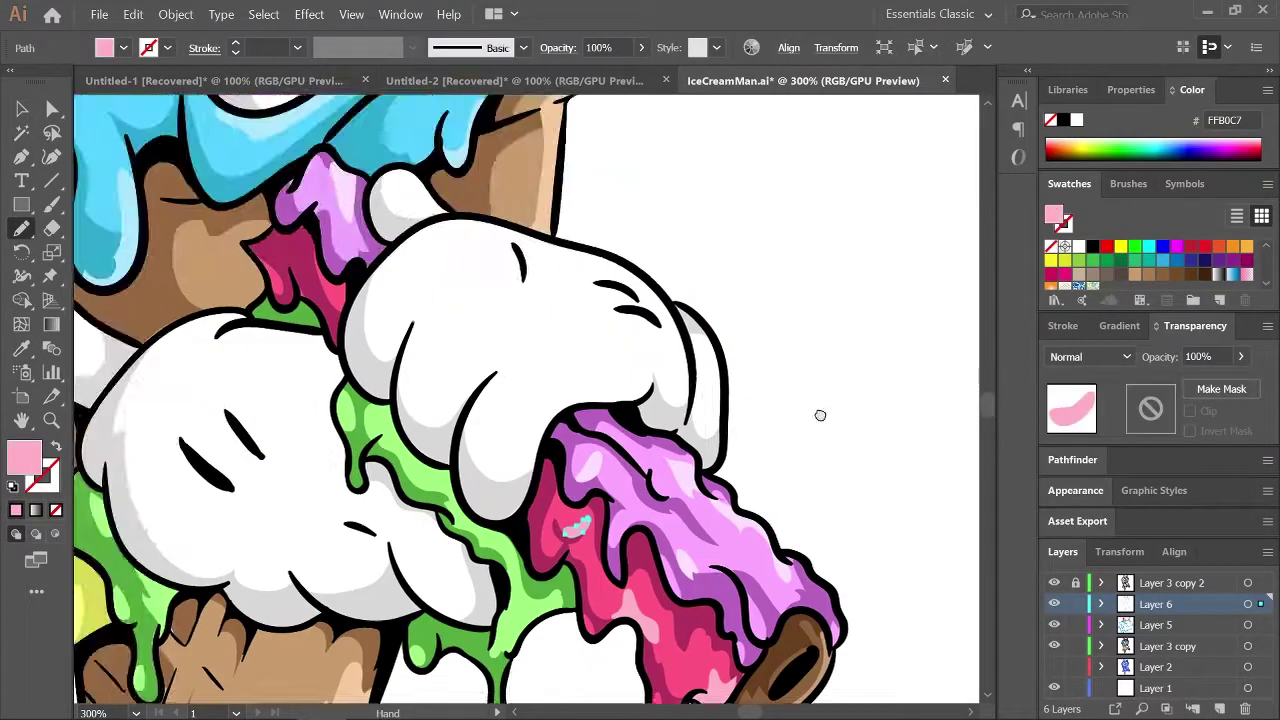
{"action": "scroll", "coordinate": [814, 346], "scroll_direction": "down", "scroll_amount": 2}
Draw a pale green E0FCD6 highlight on the slime drip.
{"action": "key", "text": "a"}
{"action": "scroll", "coordinate": [660, 205], "scroll_direction": "left", "scroll_amount": 2}
{"action": "left_click_drag", "start_coordinate": [560, 440], "coordinate": [492, 560]}
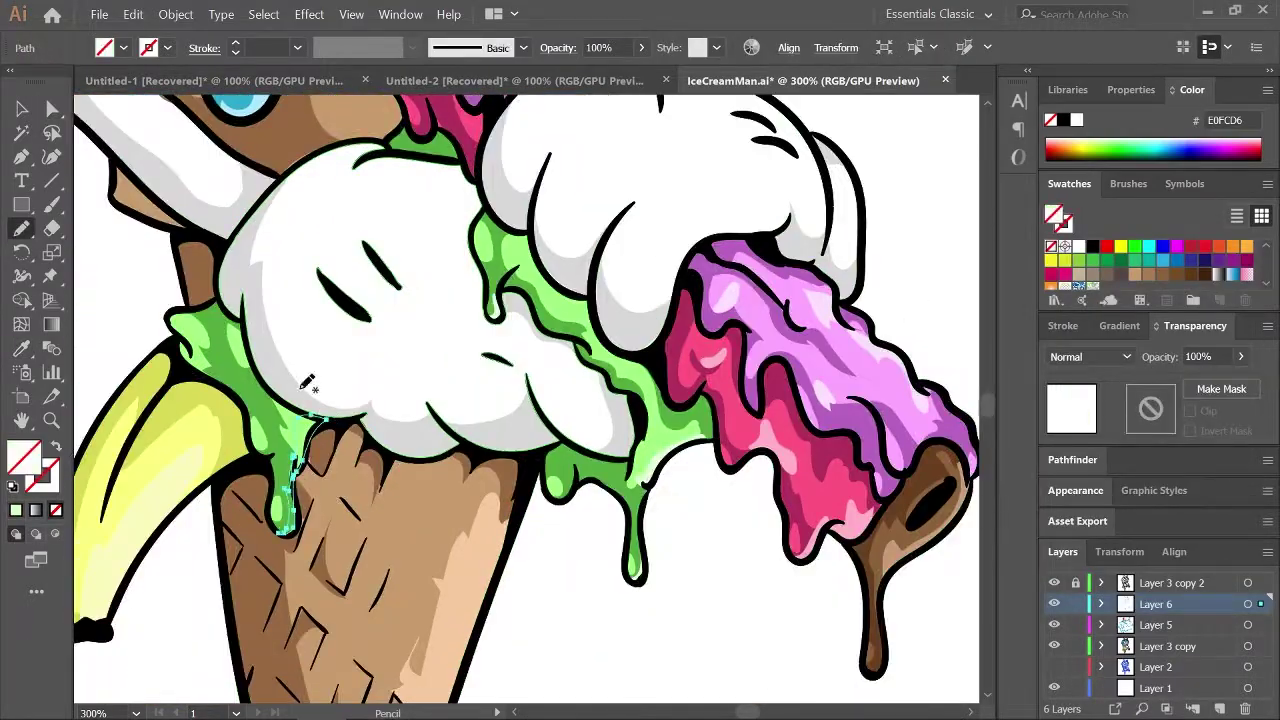
{"action": "left_click_drag", "start_coordinate": [700, 150], "coordinate": [833, 289]}
{"action": "key", "text": "ctrl+minus"}
{"action": "key", "text": "ctrl+minus"}
{"action": "key", "text": "ctrl+minus"}
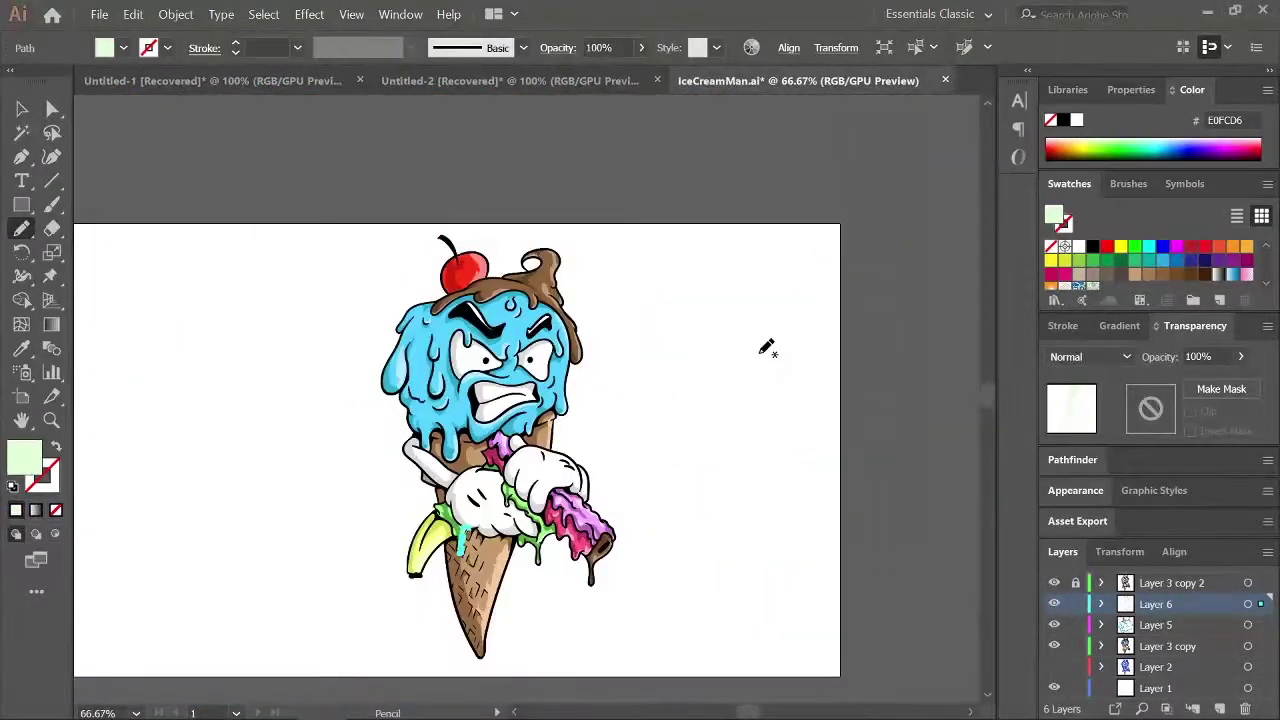
{"action": "key", "text": "ctrl+plus"}
{"action": "key", "text": "ctrl+plus"}
{"action": "key", "text": "ctrl+minus"}
{"action": "key", "text": "ctrl+minus"}
{"action": "key", "text": "ctrl+0"}
{"action": "key", "text": "a"}
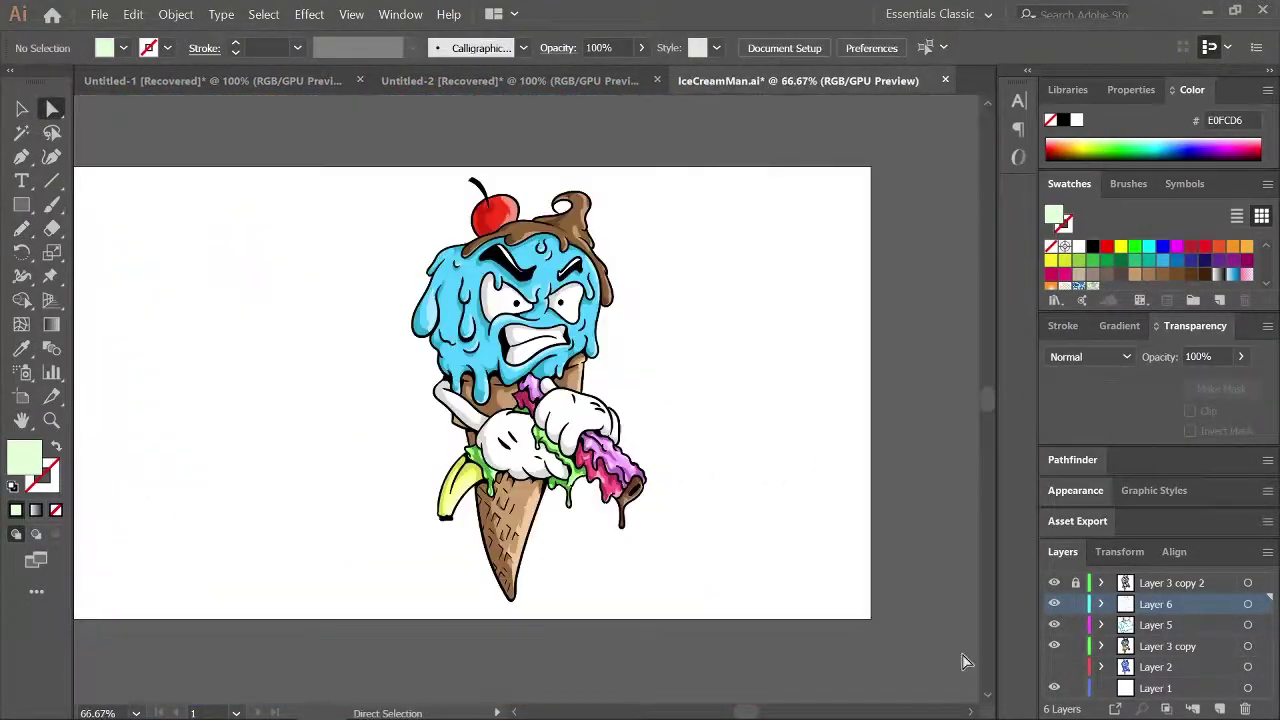
{"action": "key", "text": "ctrl+plus"}
{"action": "key", "text": "ctrl+plus"}
{"action": "key", "text": "ctrl+minus"}
{"action": "left_click", "coordinate": [1155, 625]}
{"action": "key", "text": "ctrl+a"}
{"action": "left_click", "coordinate": [133, 14]}
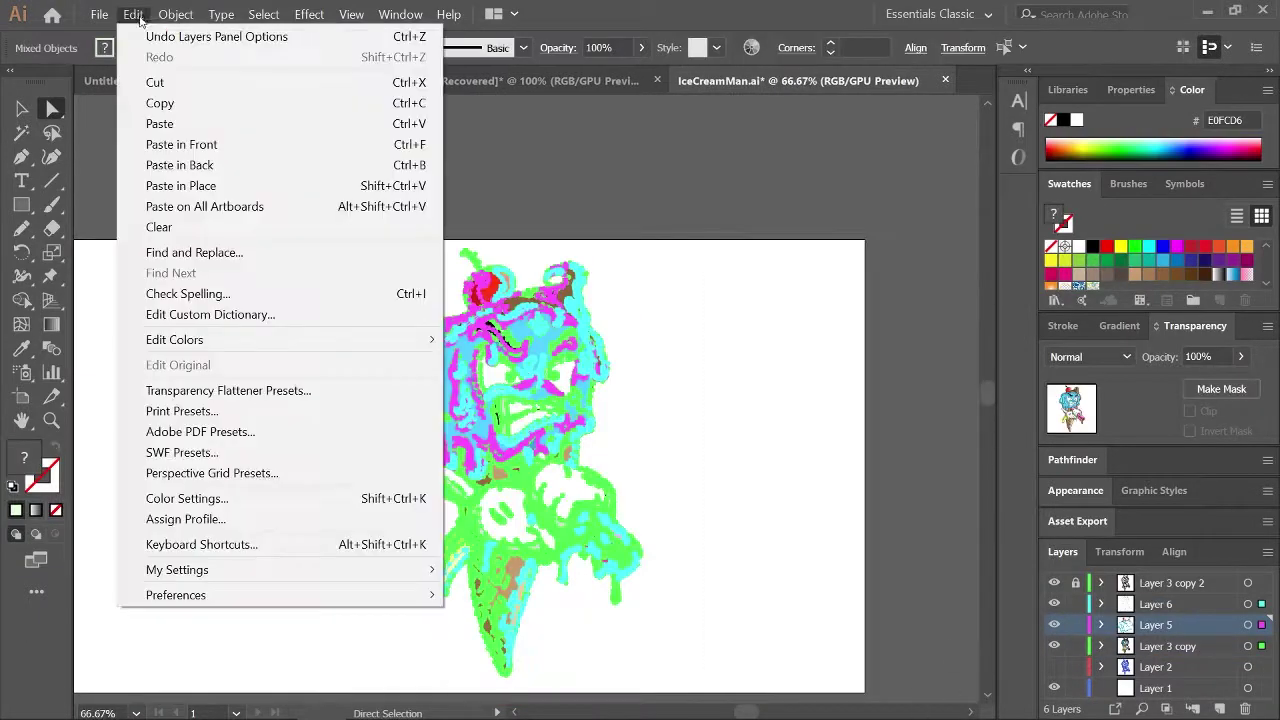